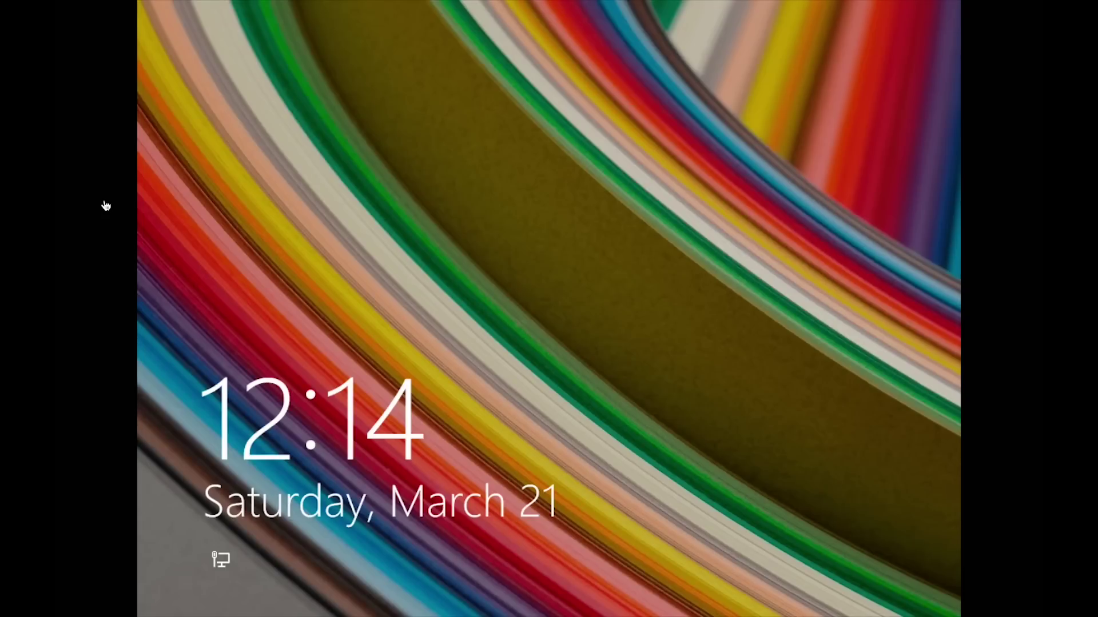
Dismiss the Windows 8 lock screen and sign in with the account password.
{"action": "left_click", "coordinate": [357, 215]}
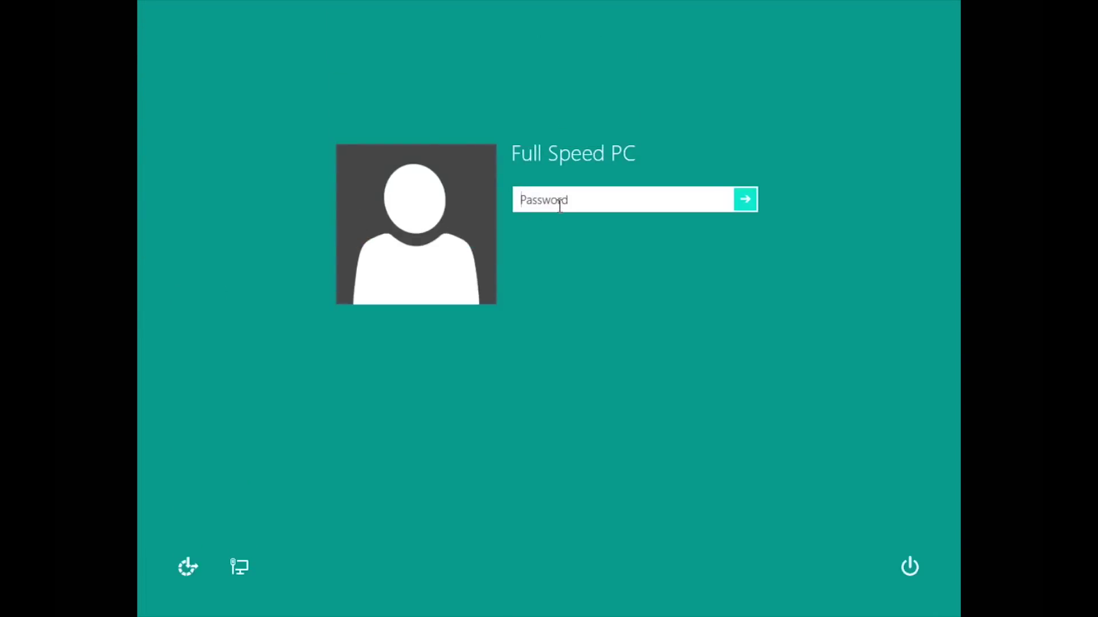
{"action": "type", "text": "••••••••••••"}
{"action": "key", "text": "Return"}
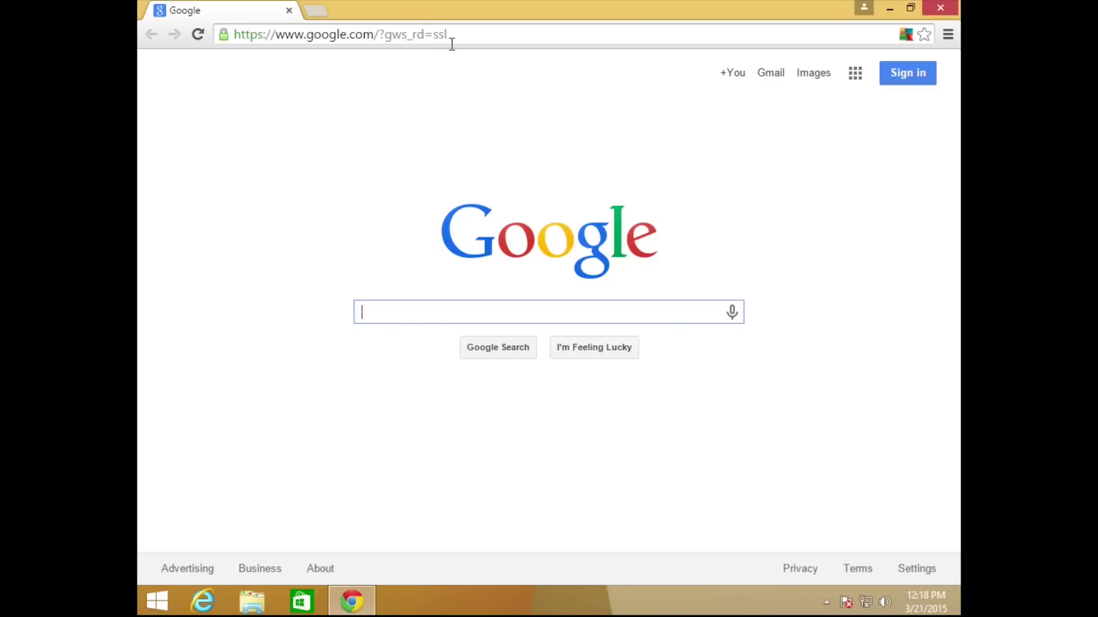
Search Google for 'malwarebytes', download the installer from the Download sitelink and launch it.
{"action": "type", "text": "malw"}
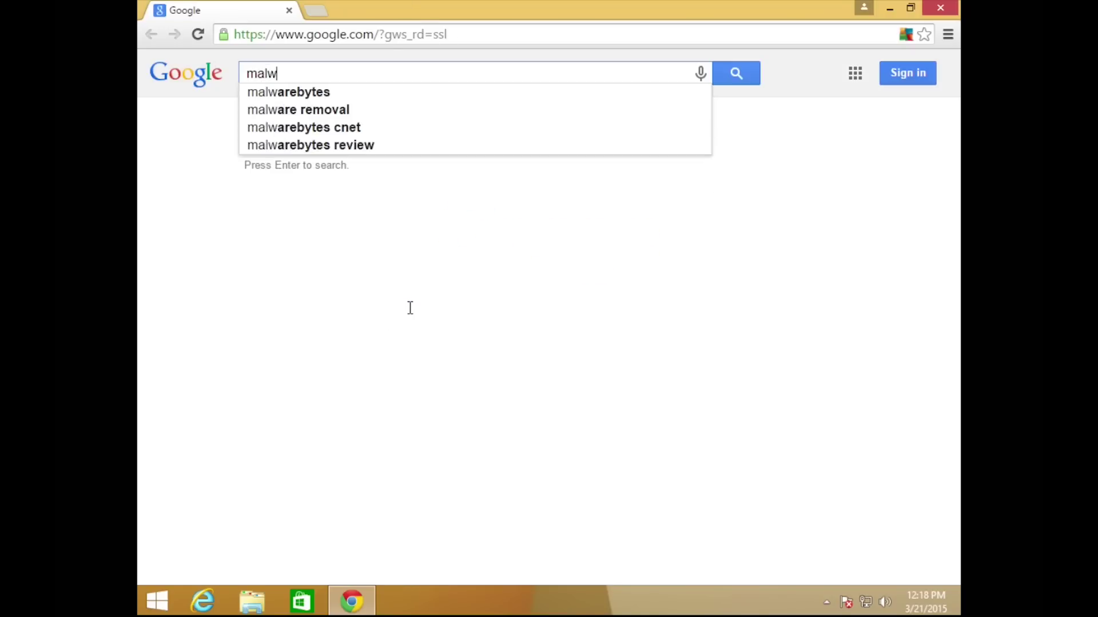
{"action": "type", "text": "arebytes"}
{"action": "key", "text": "Return"}
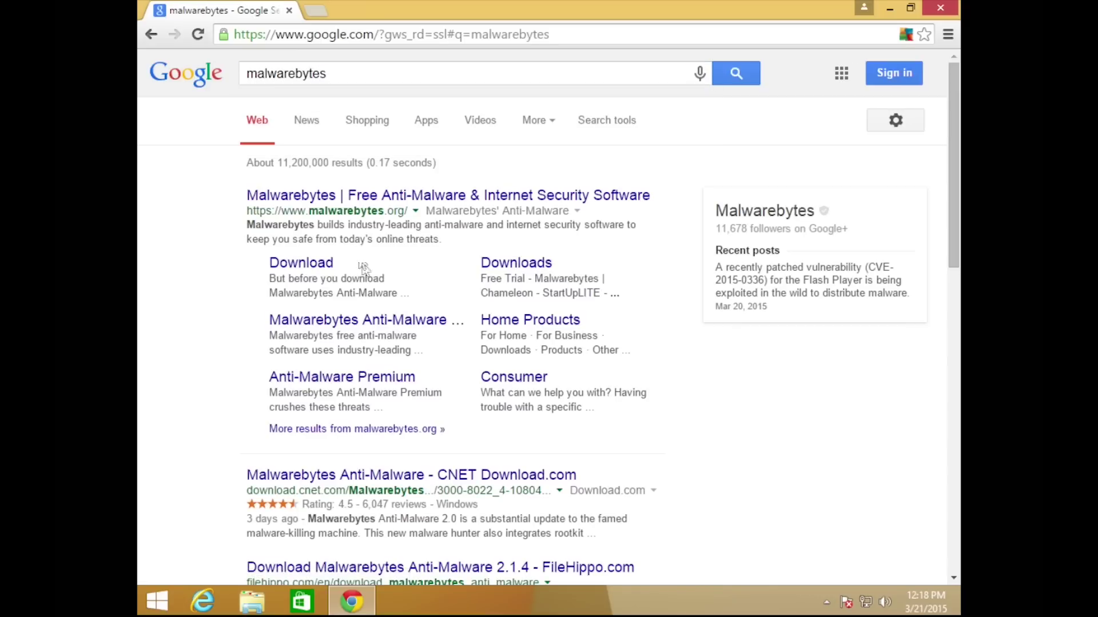
{"action": "left_click", "coordinate": [313, 262]}
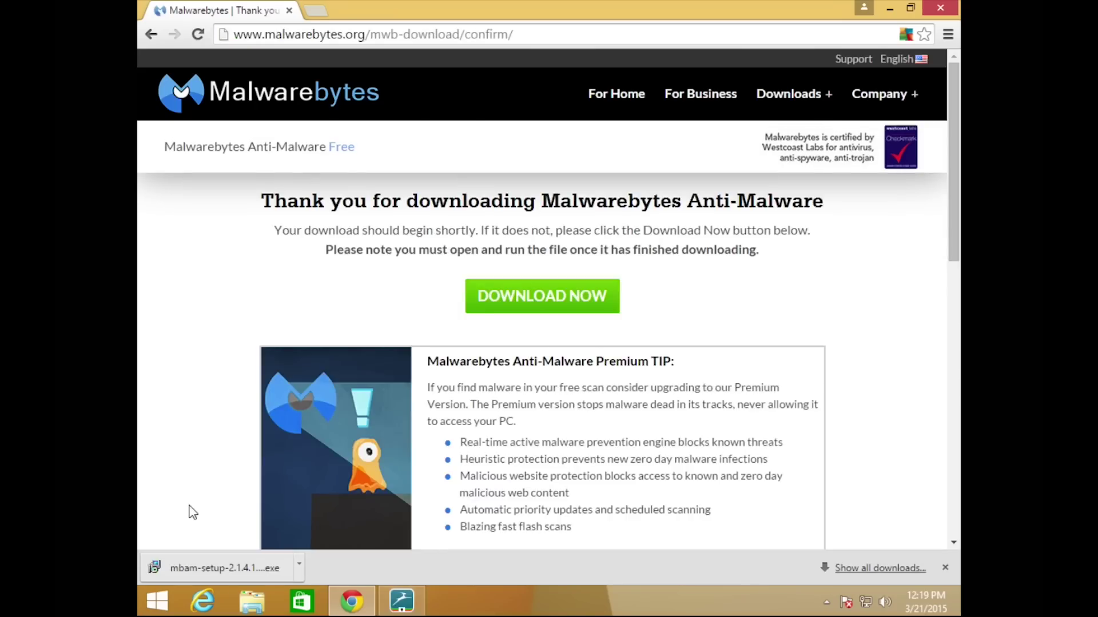
{"action": "left_click", "coordinate": [190, 574]}
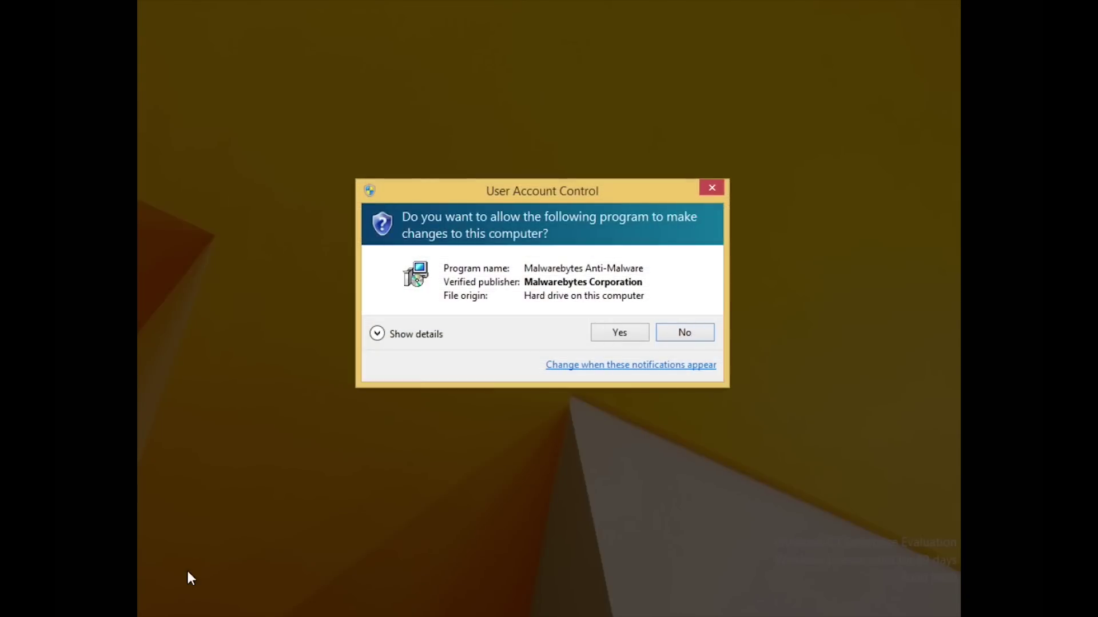
Allow the Malwarebytes installer, choose English and accept the license agreement.
{"action": "left_click", "coordinate": [620, 334]}
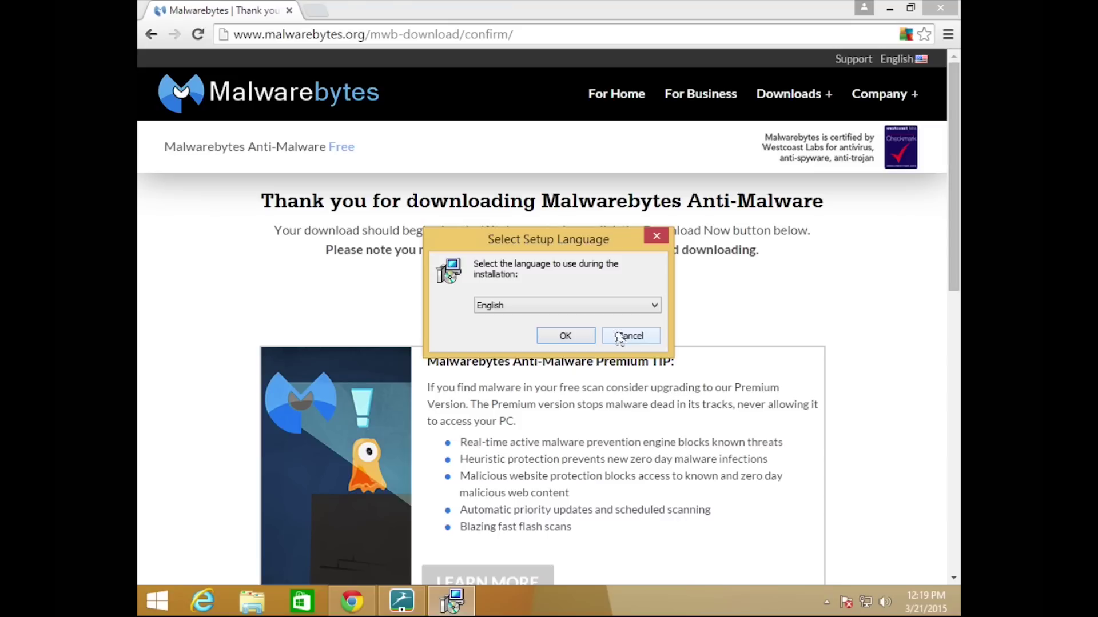
{"action": "left_click", "coordinate": [557, 339]}
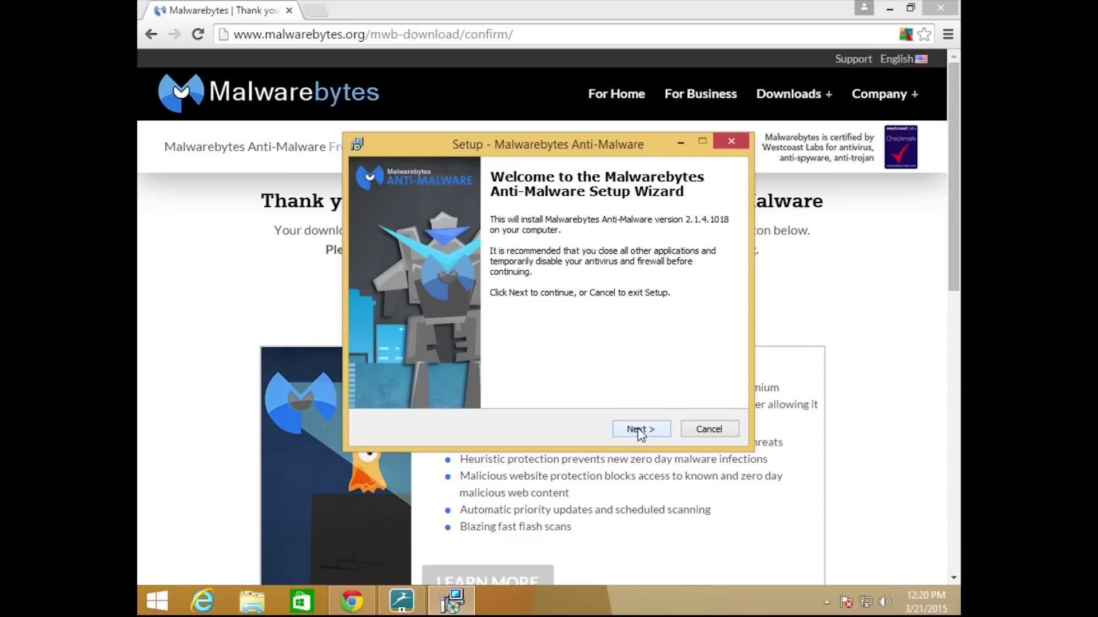
{"action": "left_click", "coordinate": [637, 428]}
{"action": "left_click", "coordinate": [471, 381]}
{"action": "left_click", "coordinate": [638, 429]}
Install Malwarebytes 2.1.4 with default location, folder and tasks, declining the Premium trial.
{"action": "left_click", "coordinate": [638, 429]}
{"action": "left_click", "coordinate": [638, 429]}
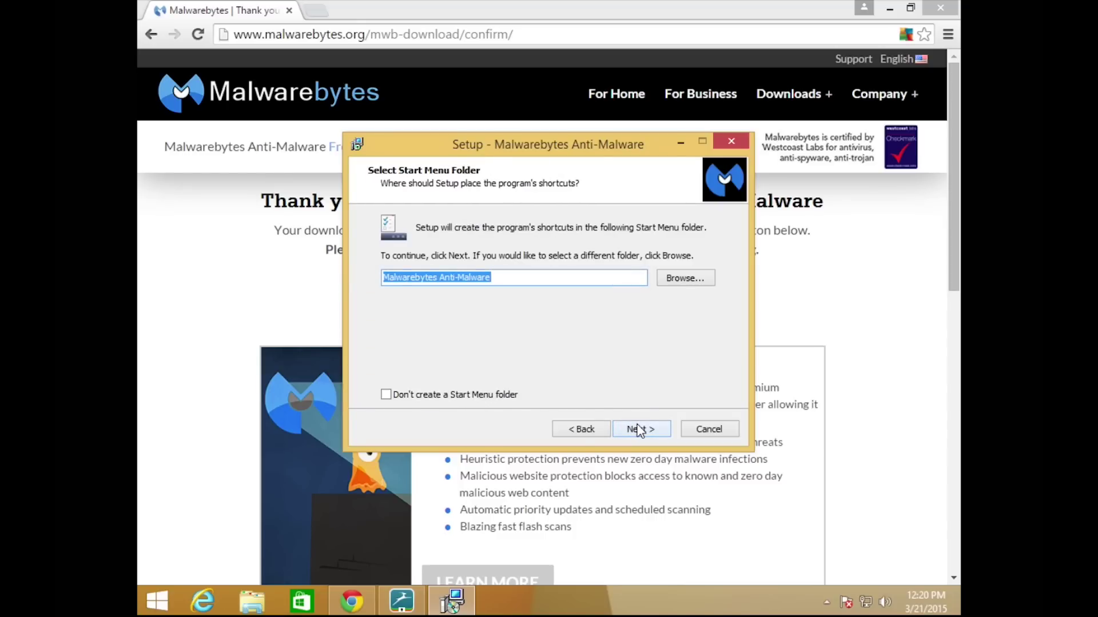
{"action": "left_click", "coordinate": [638, 429]}
{"action": "left_click", "coordinate": [638, 428]}
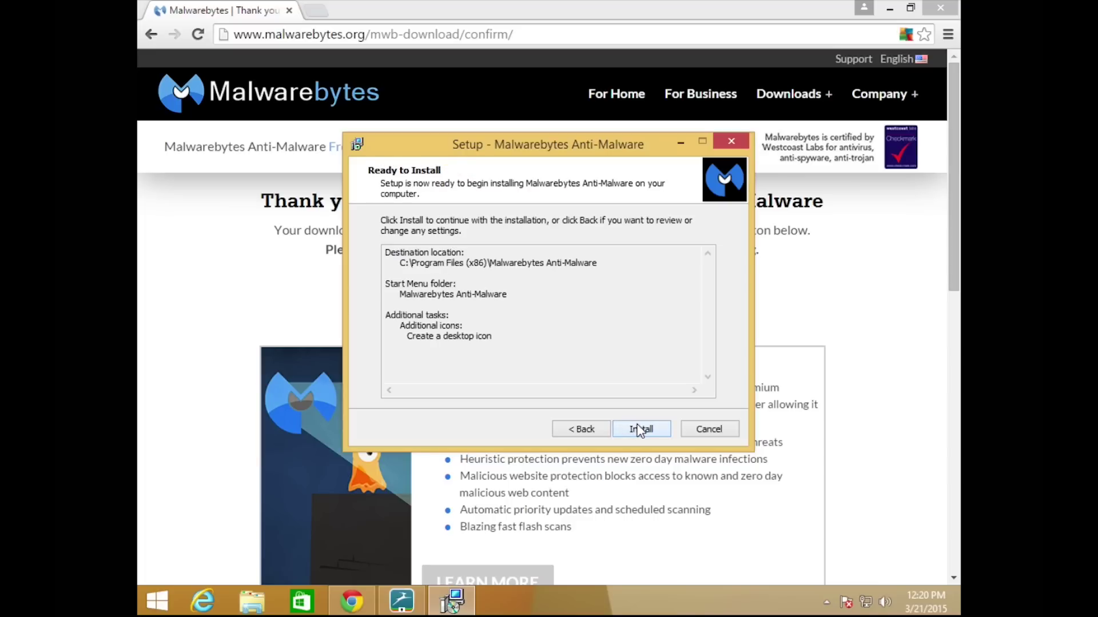
{"action": "left_click", "coordinate": [638, 429]}
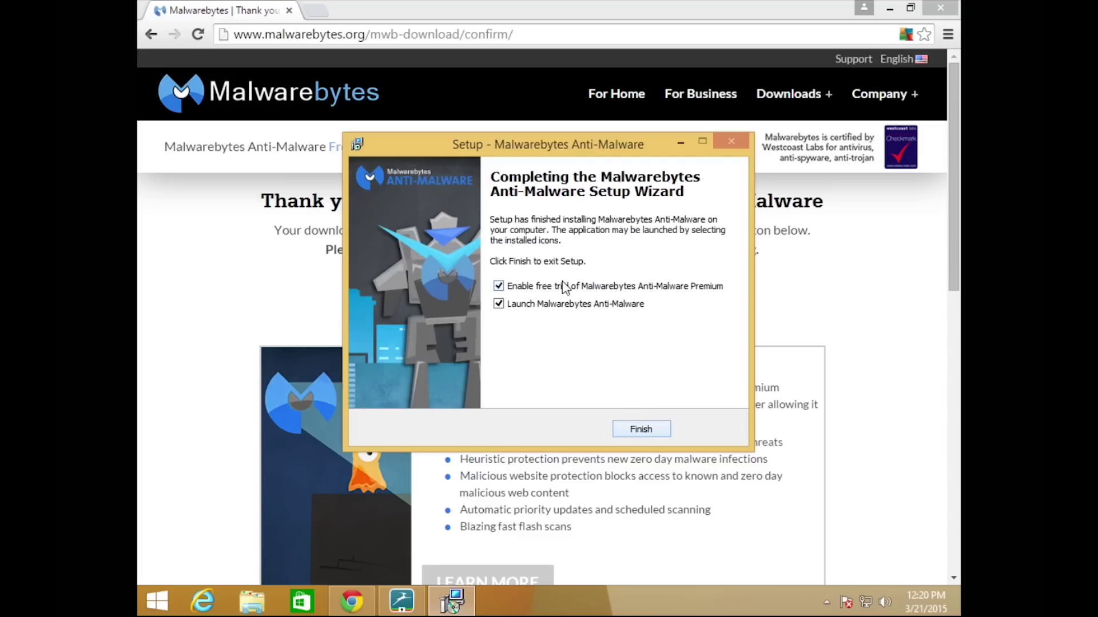
{"action": "left_click", "coordinate": [498, 288]}
{"action": "left_click", "coordinate": [649, 430]}
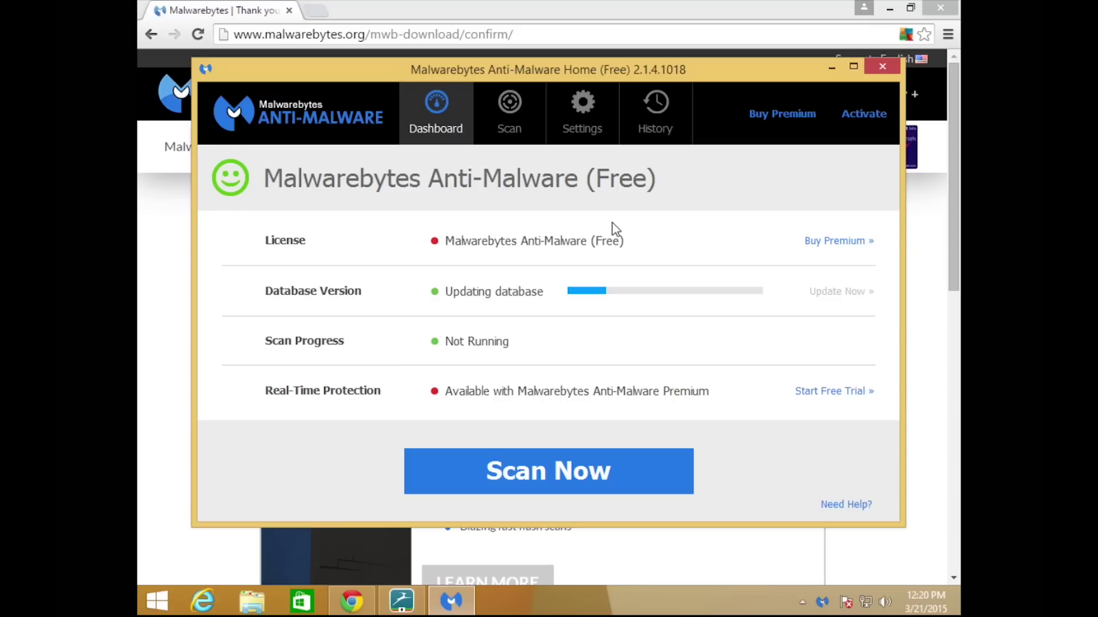
{"action": "left_click", "coordinate": [589, 122]}
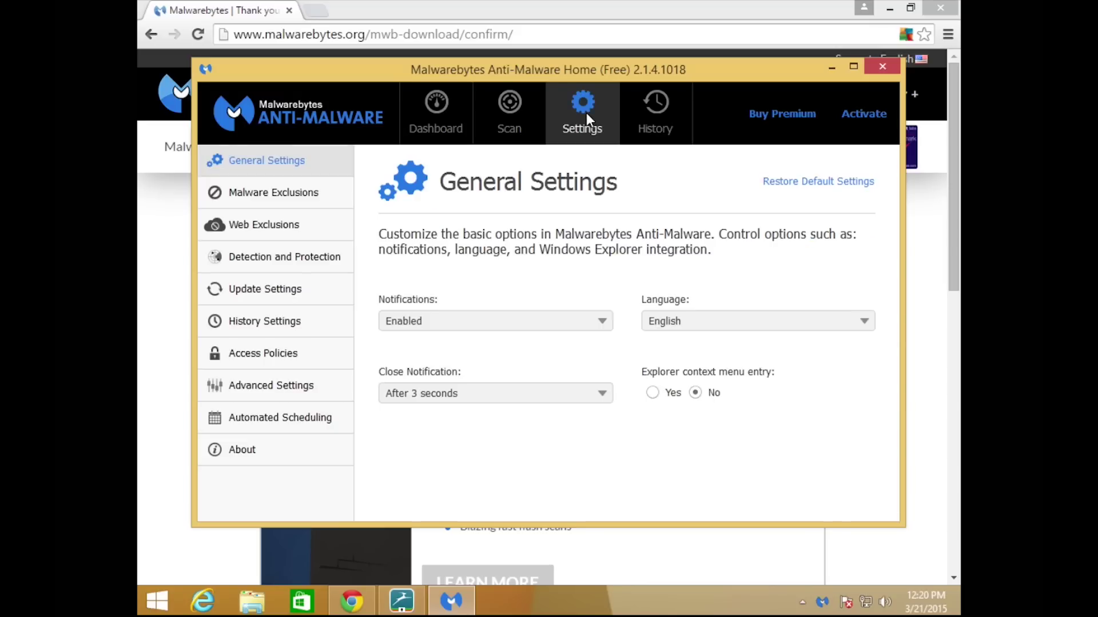
{"action": "left_click", "coordinate": [289, 257]}
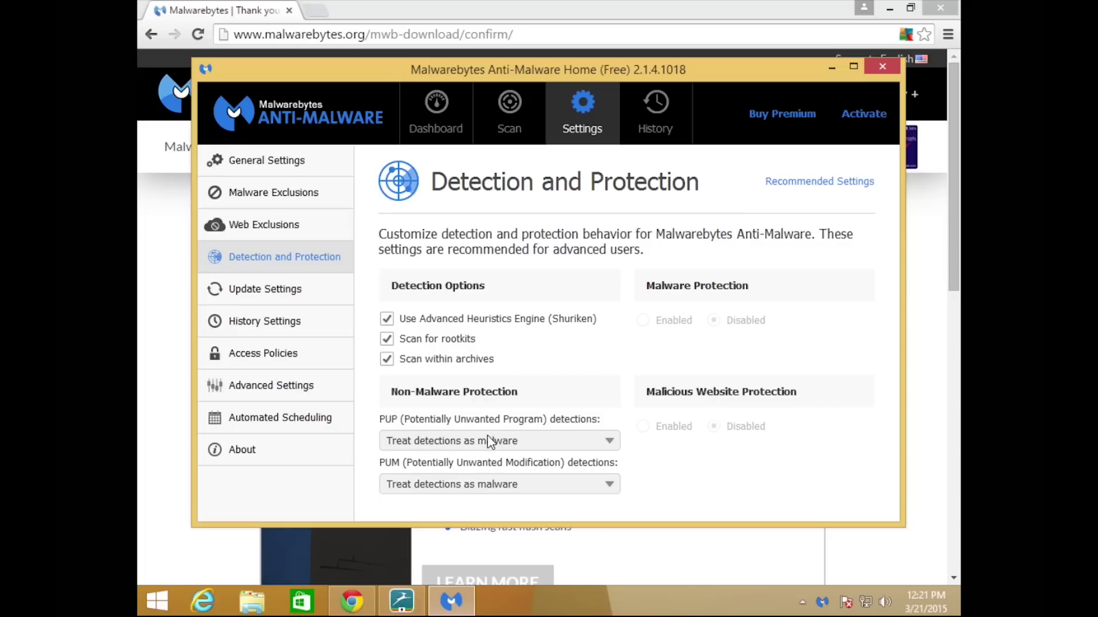
{"action": "left_click", "coordinate": [439, 101]}
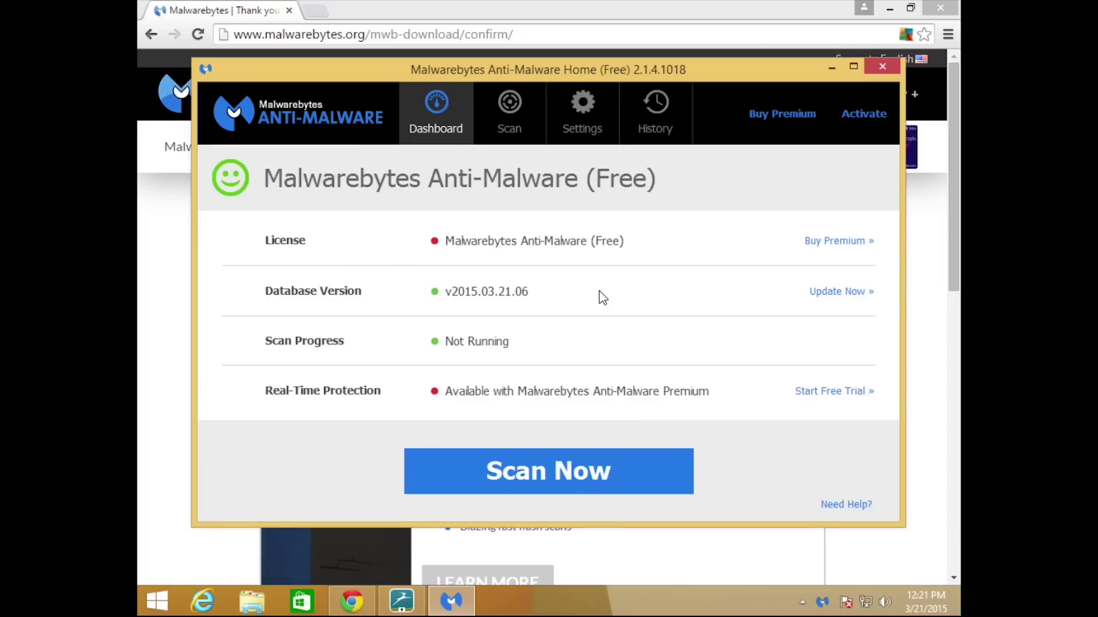
Check for database updates, then start a Threat Scan in Malwarebytes.
{"action": "left_click", "coordinate": [848, 293]}
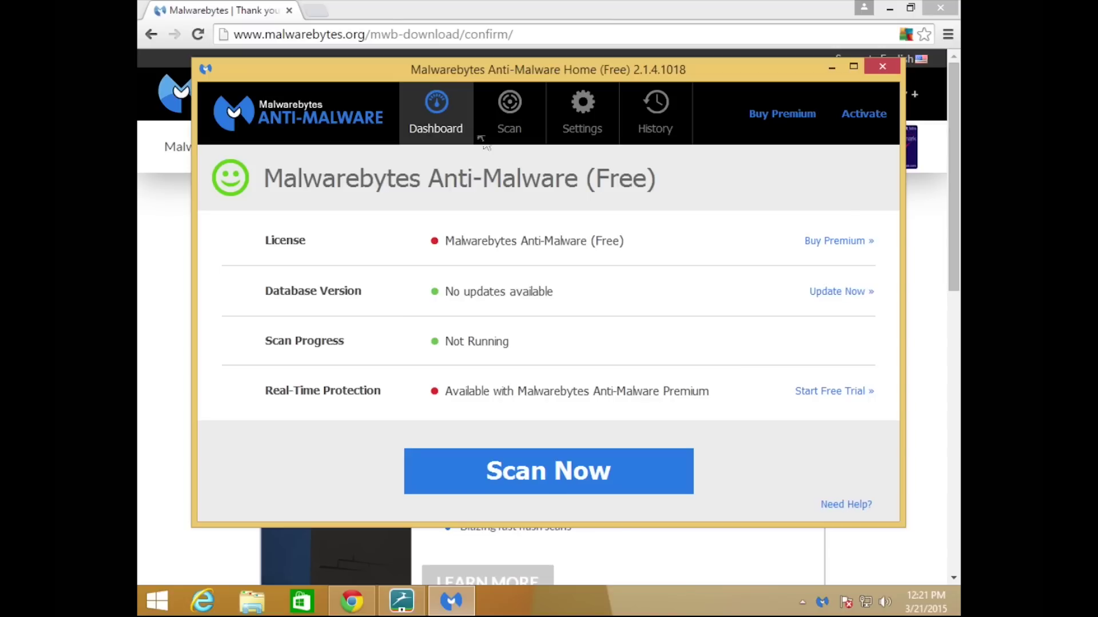
{"action": "left_click", "coordinate": [509, 117]}
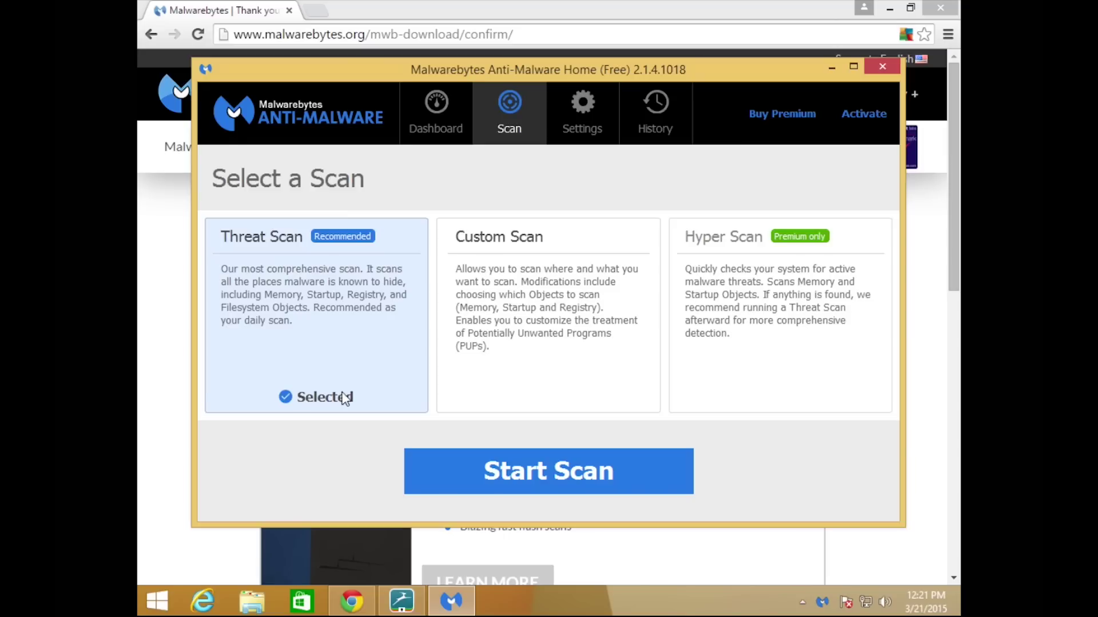
{"action": "left_click", "coordinate": [501, 468]}
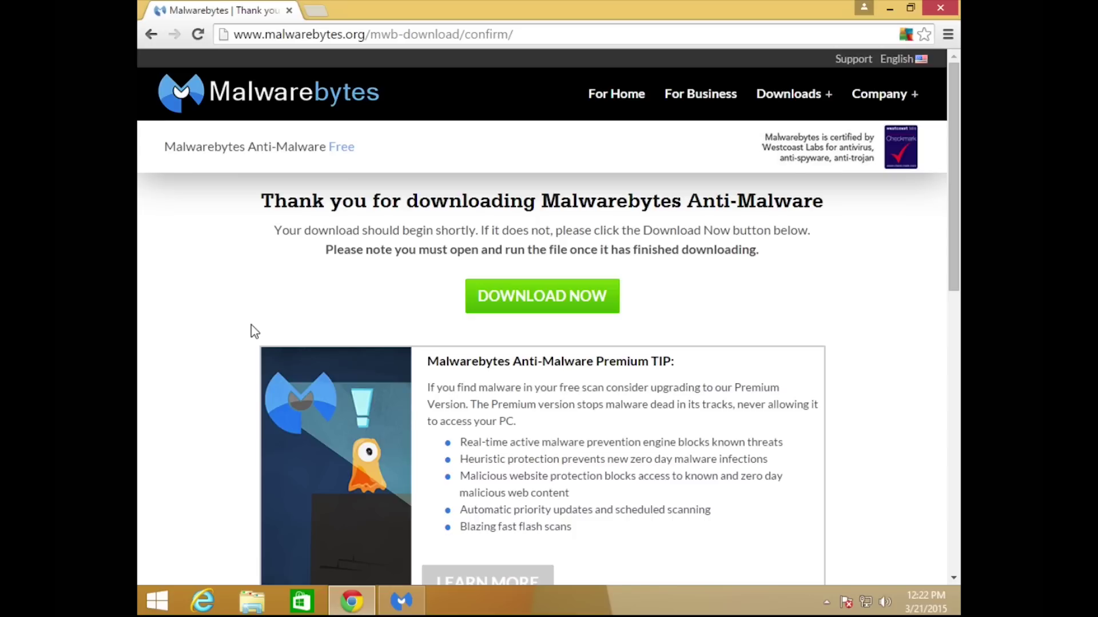
Search 'superantisp', download SUPERAntiSpyware Free Edition from its Downloads page and launch it.
{"action": "left_click", "coordinate": [554, 37]}
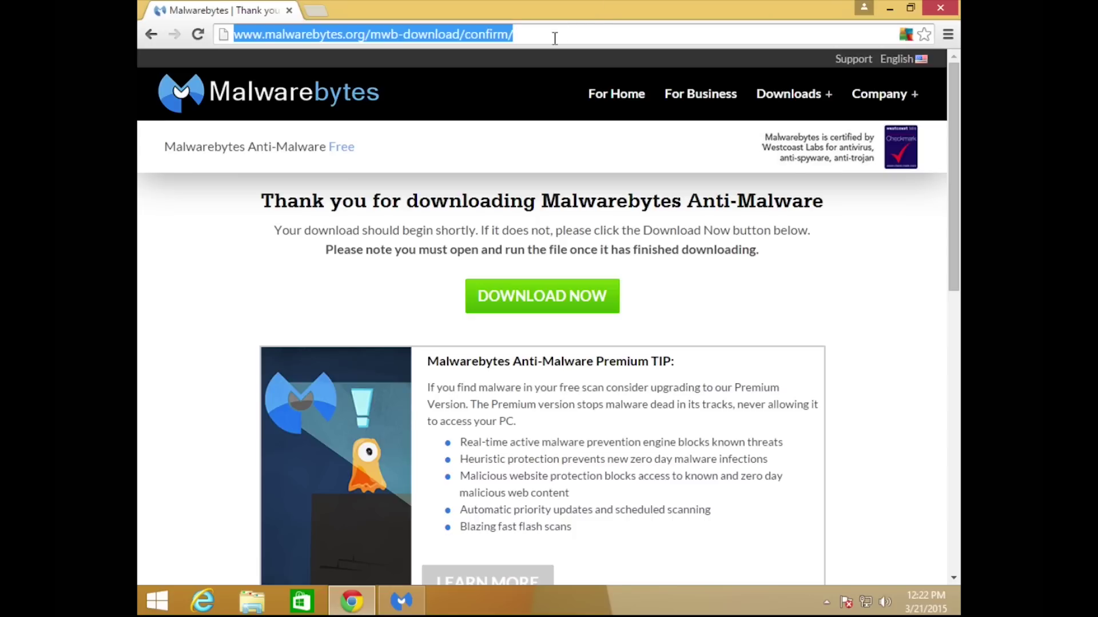
{"action": "type", "text": "superantisp"}
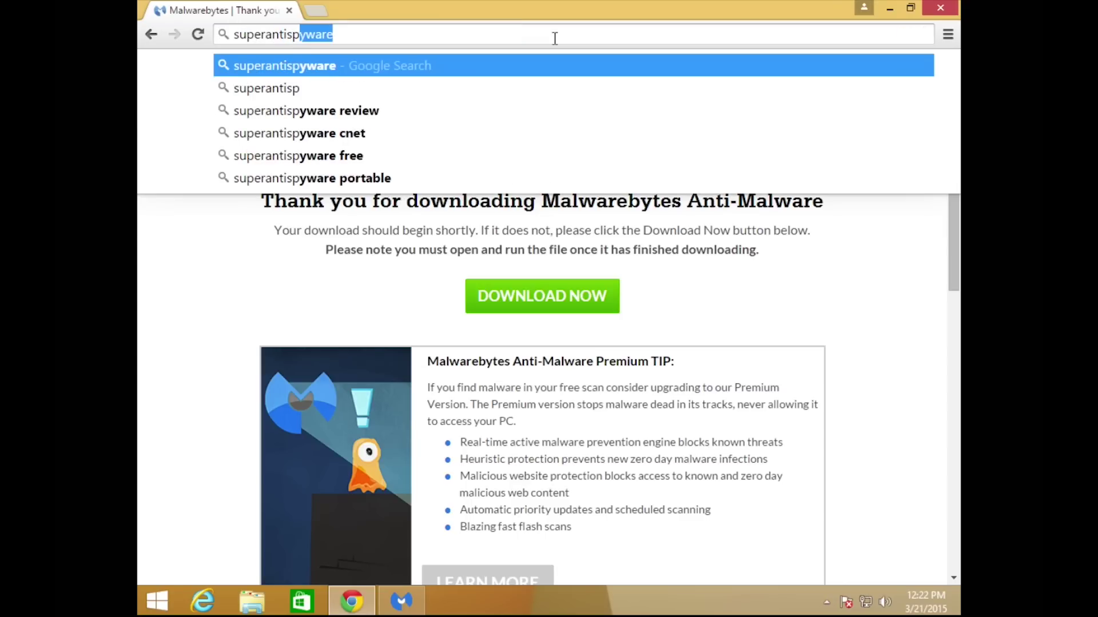
{"action": "key", "text": "Return"}
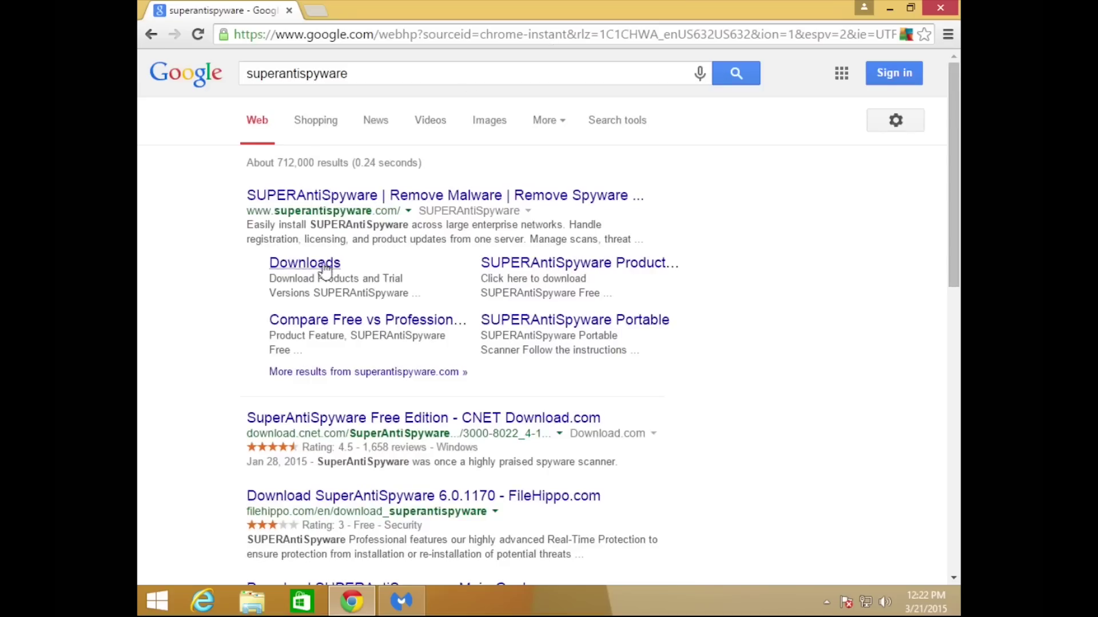
{"action": "left_click", "coordinate": [322, 267]}
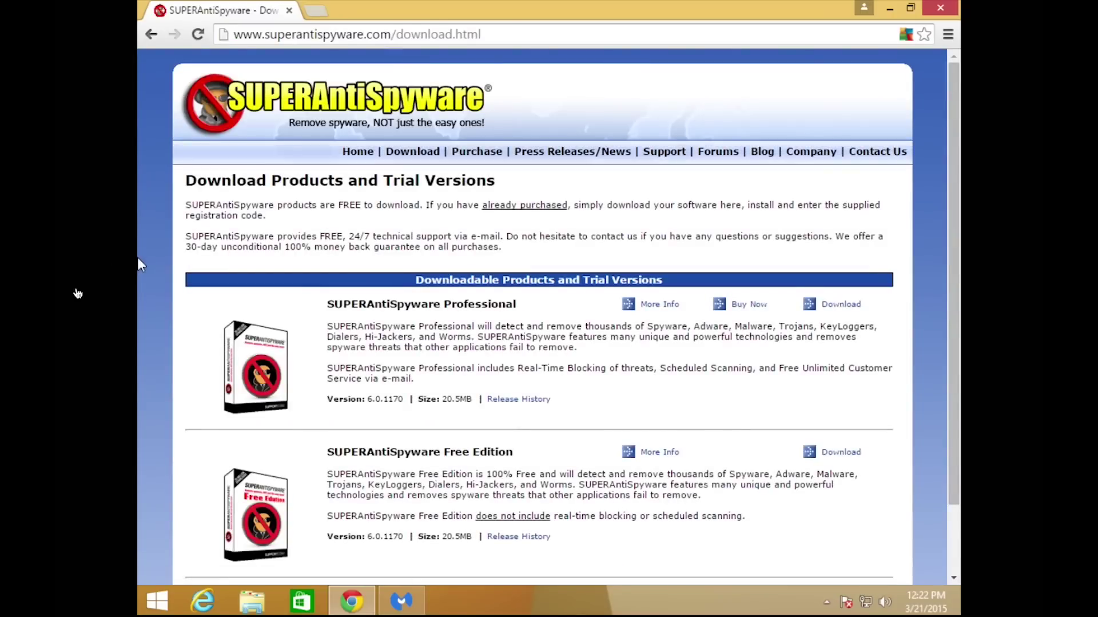
{"action": "left_click", "coordinate": [826, 458]}
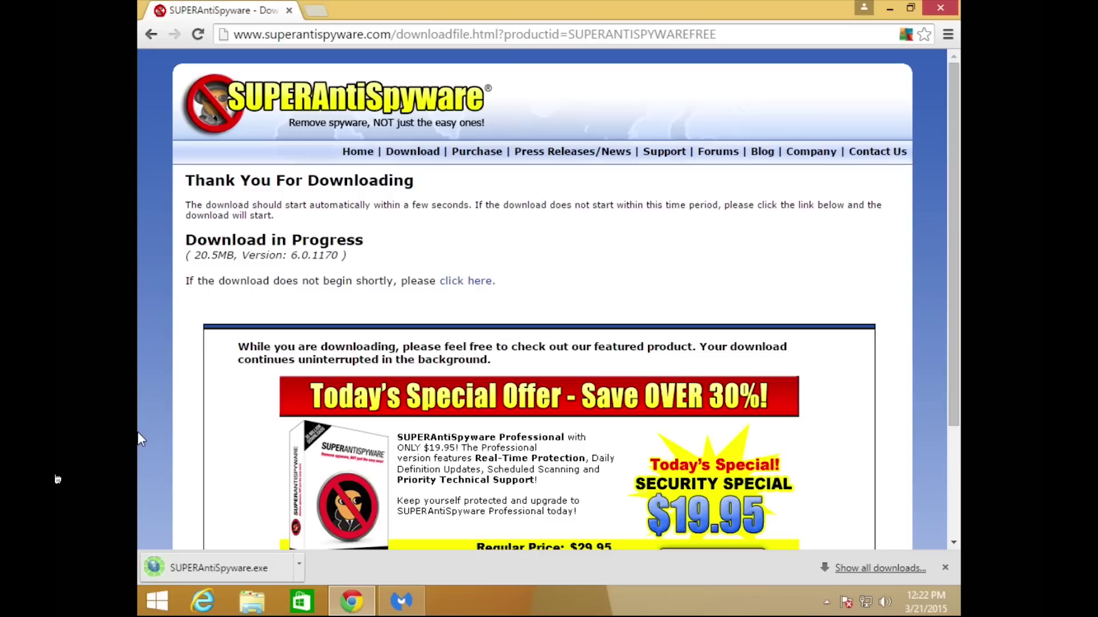
{"action": "left_click", "coordinate": [143, 567]}
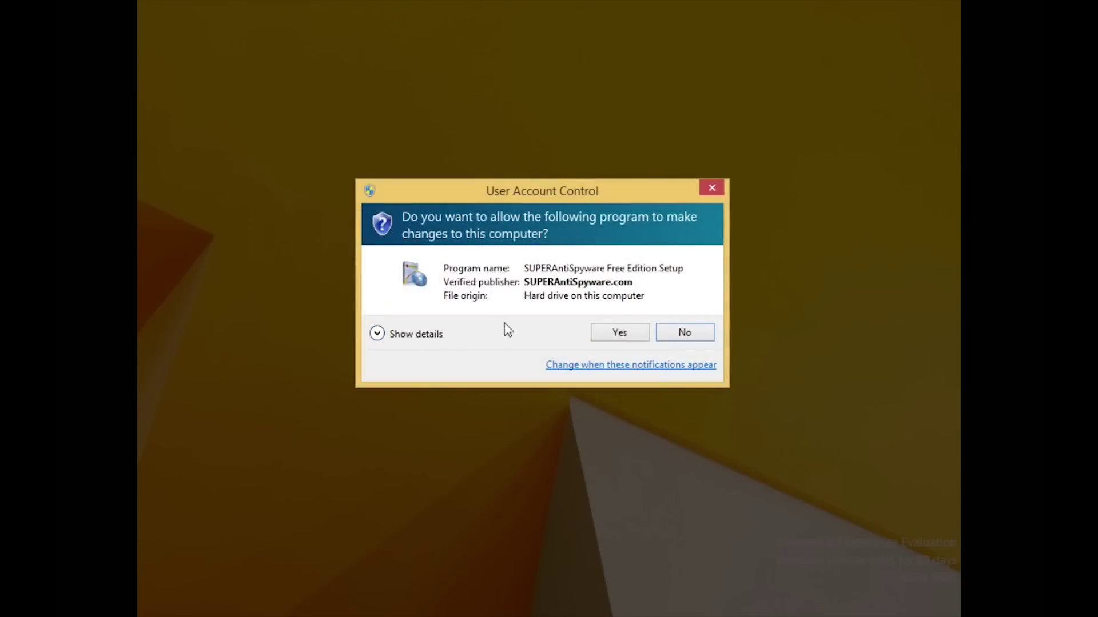
Install SUPERAntiSpyware Free Edition for all users in the default folder, turning off diagnostic submission.
{"action": "left_click", "coordinate": [611, 338]}
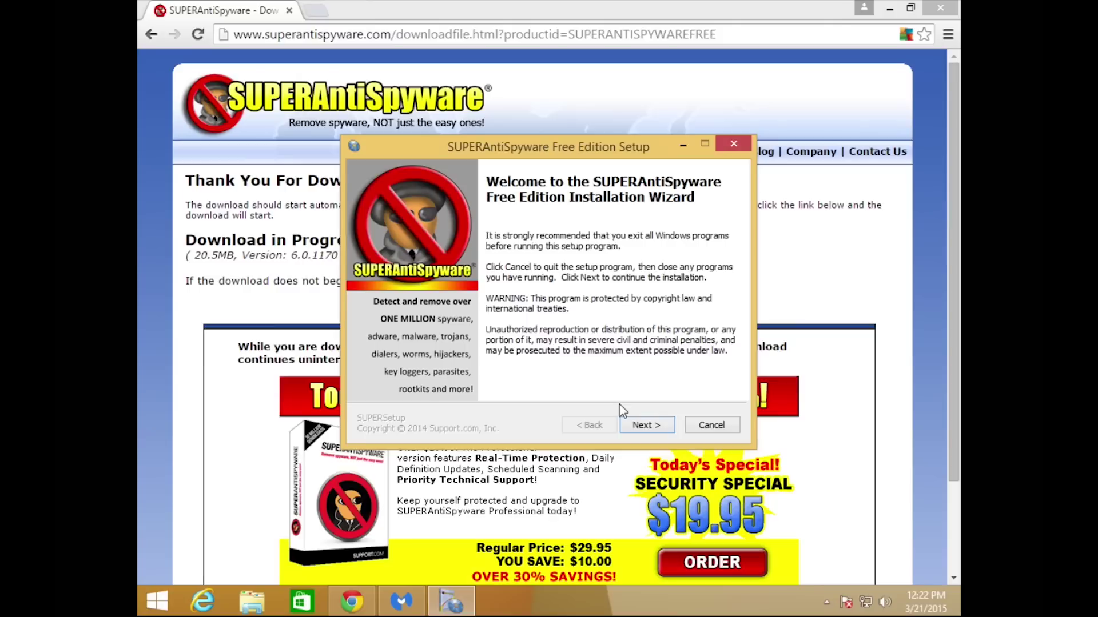
{"action": "left_click", "coordinate": [643, 425]}
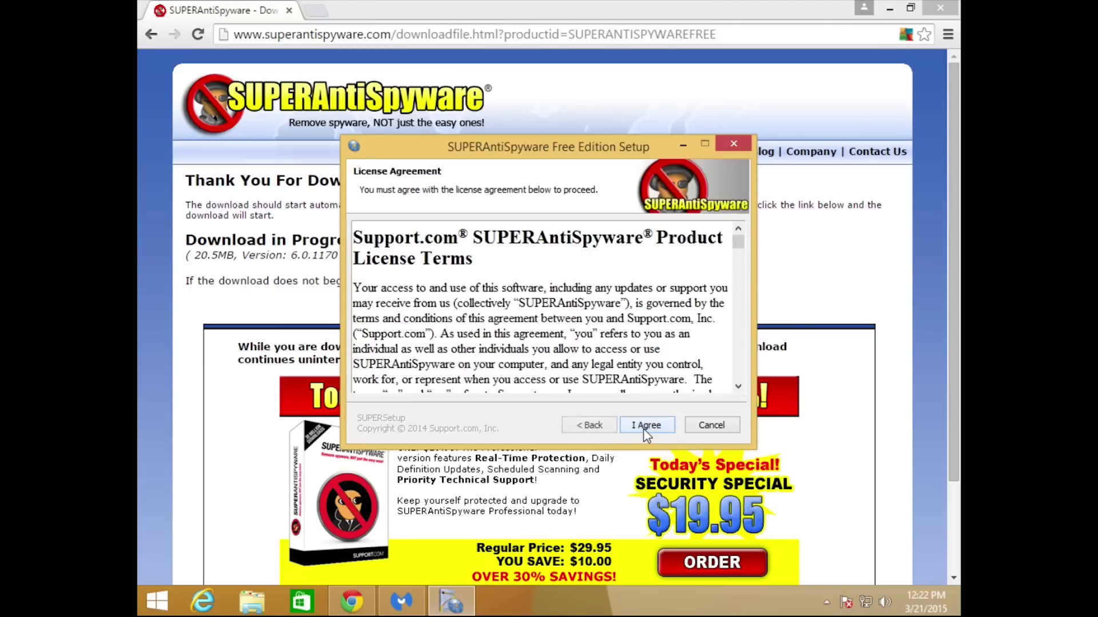
{"action": "left_click", "coordinate": [643, 426]}
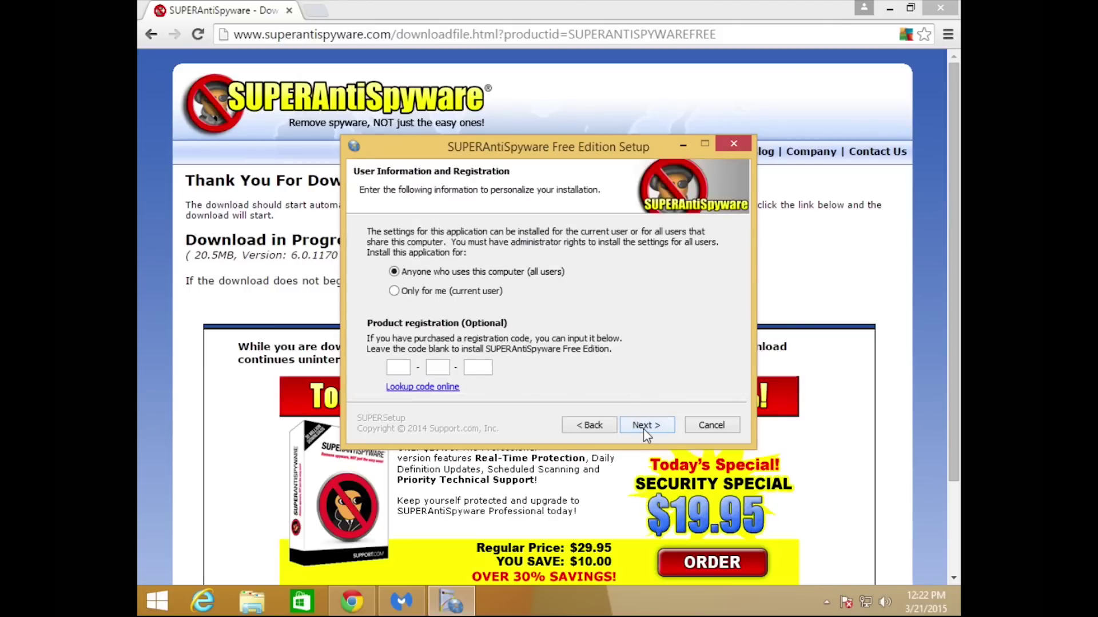
{"action": "left_click", "coordinate": [643, 426]}
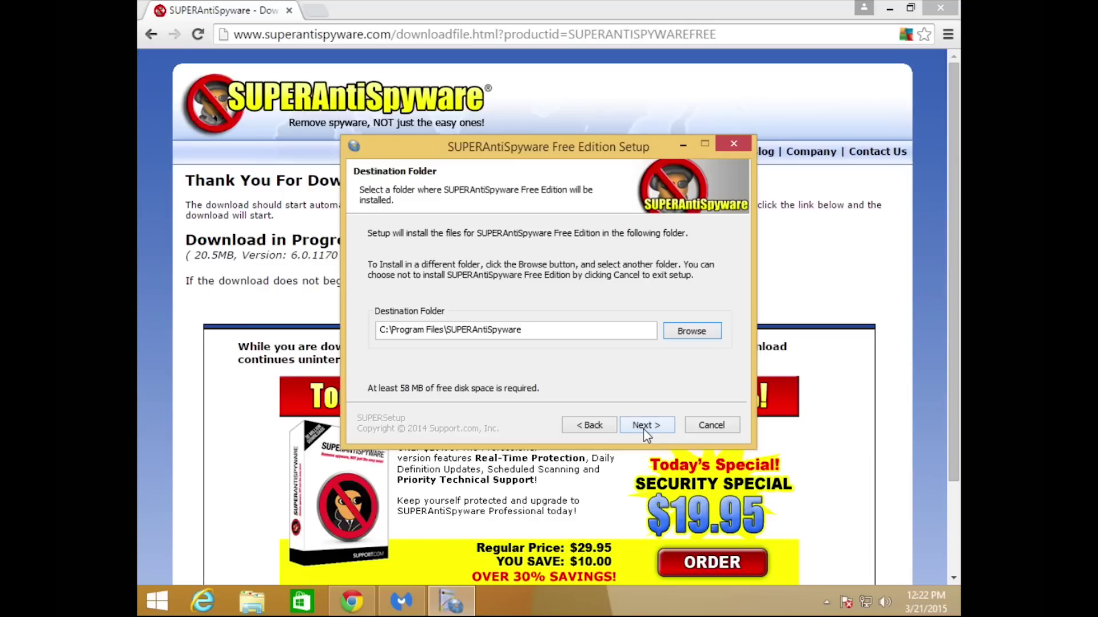
{"action": "left_click", "coordinate": [643, 426]}
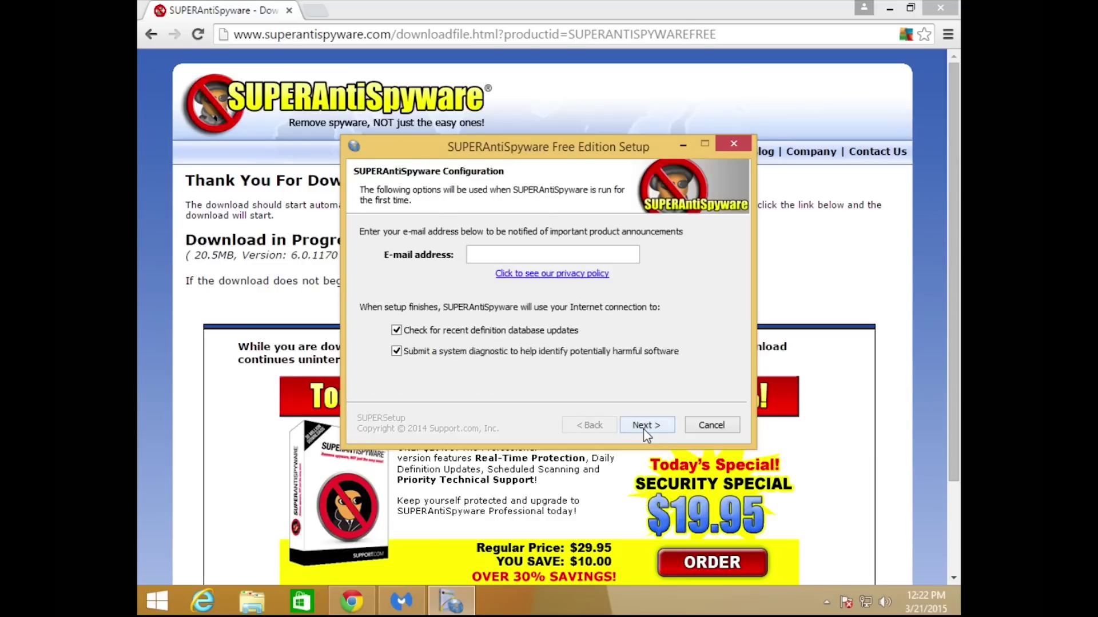
{"action": "left_click", "coordinate": [405, 351]}
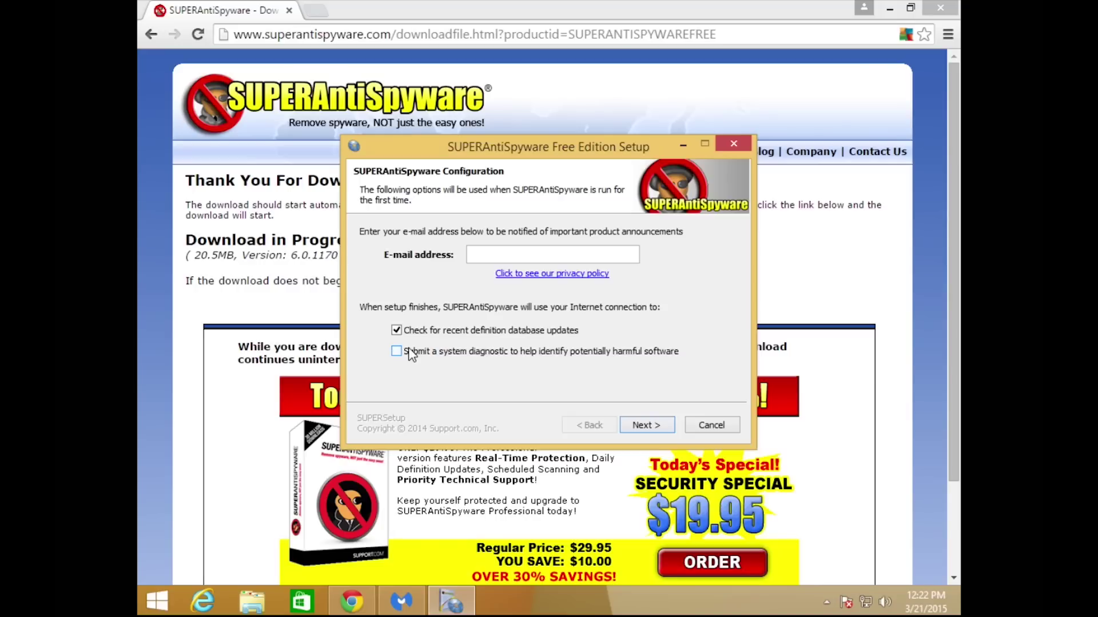
{"action": "left_click", "coordinate": [650, 425]}
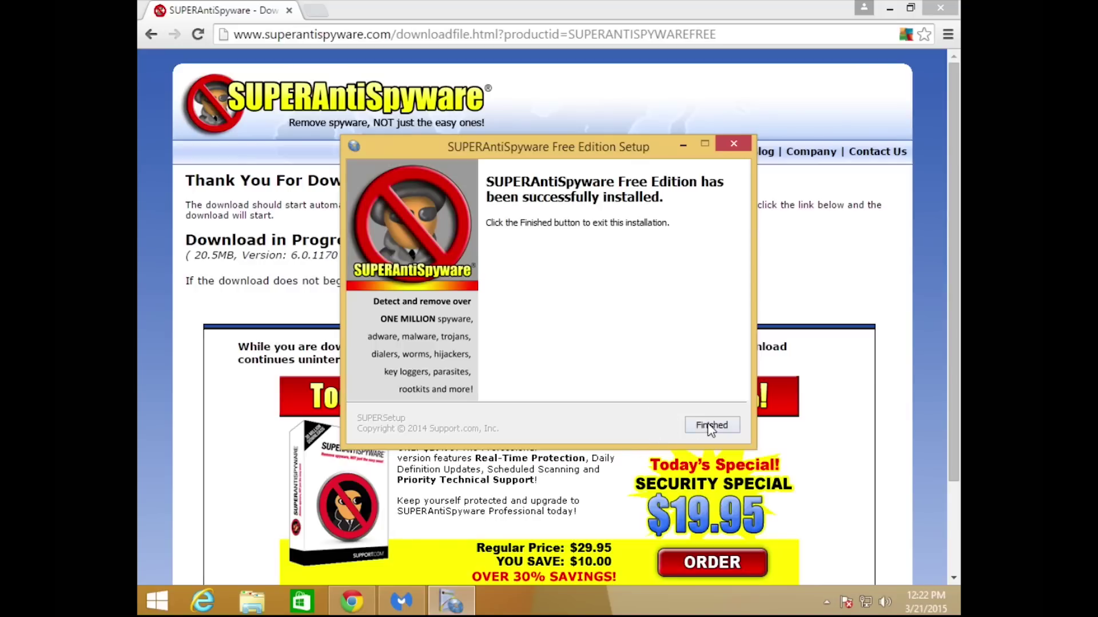
{"action": "left_click", "coordinate": [709, 425]}
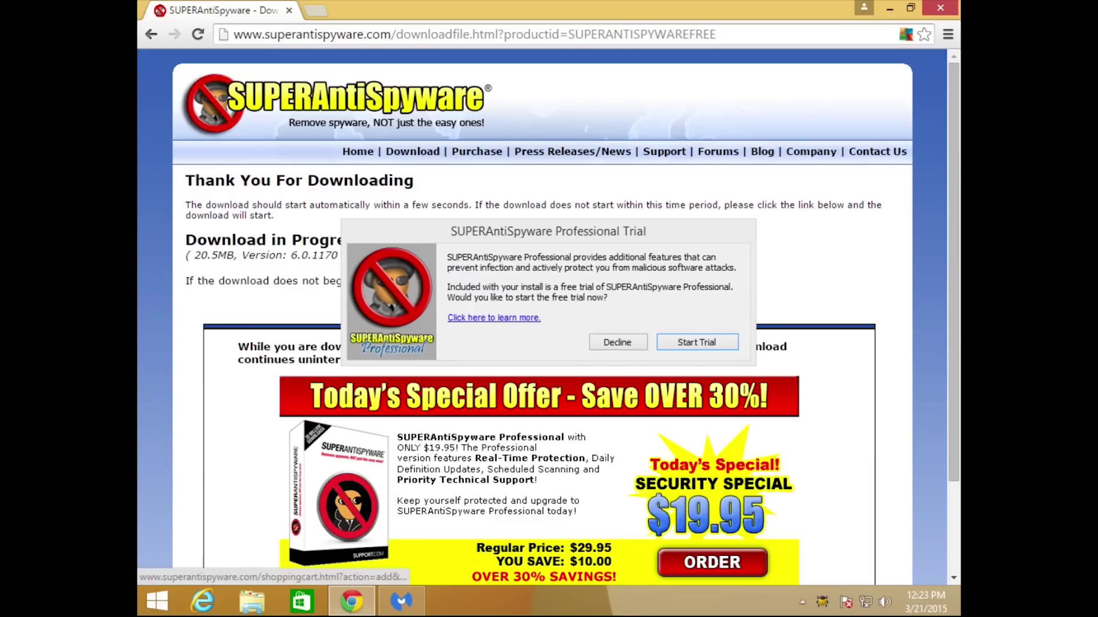
Decline the Professional trial and update SUPERAntiSpyware definitions to database version 11796.
{"action": "left_click", "coordinate": [614, 337]}
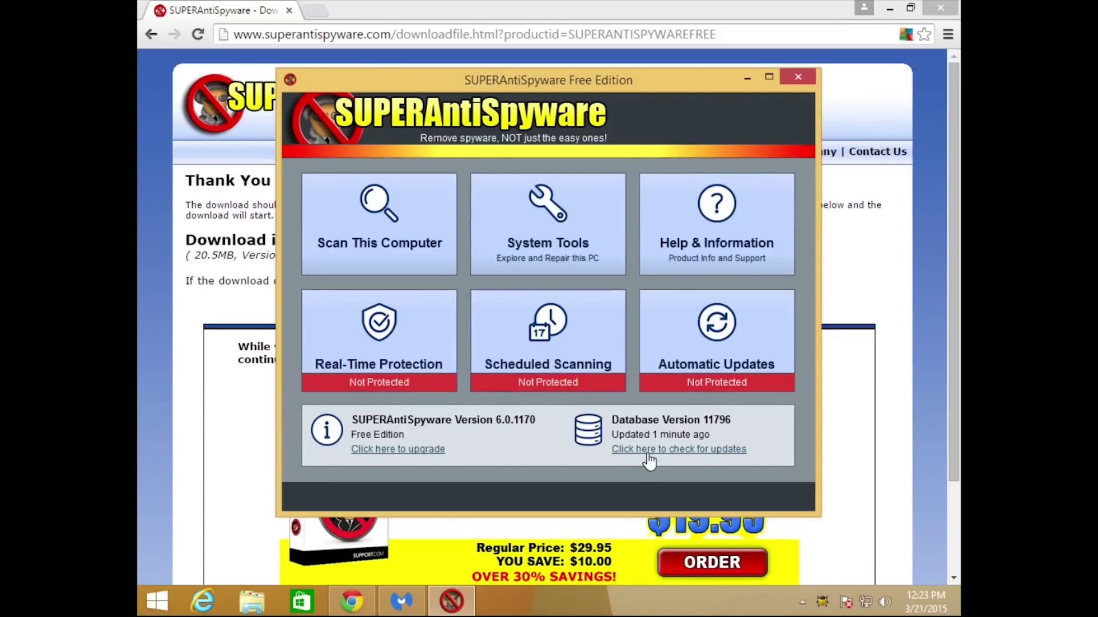
{"action": "left_click", "coordinate": [650, 452]}
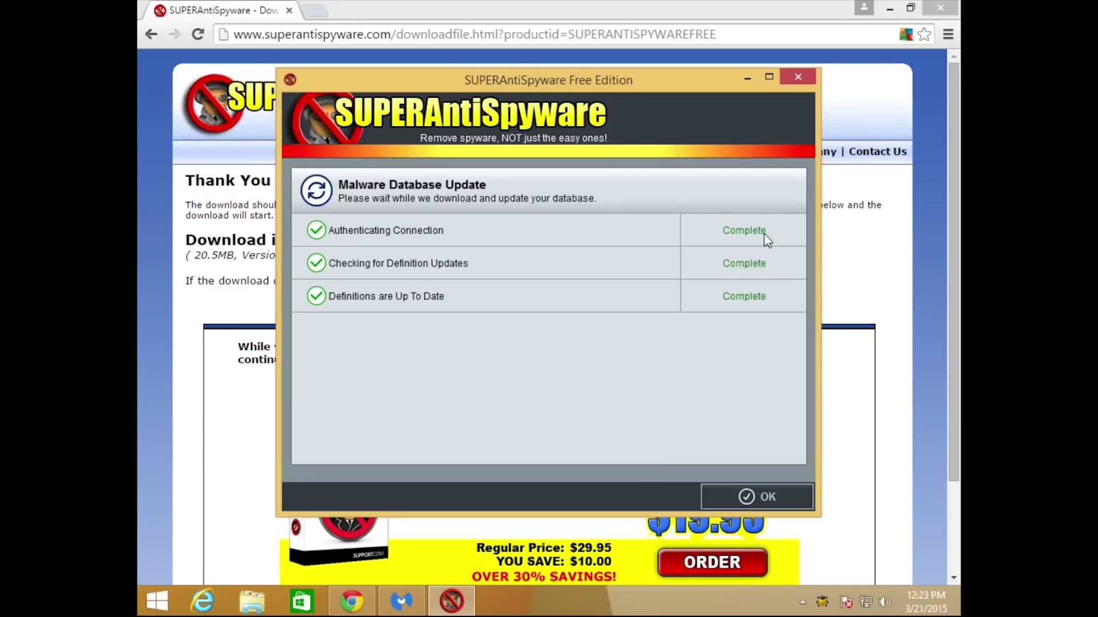
{"action": "left_click", "coordinate": [749, 497]}
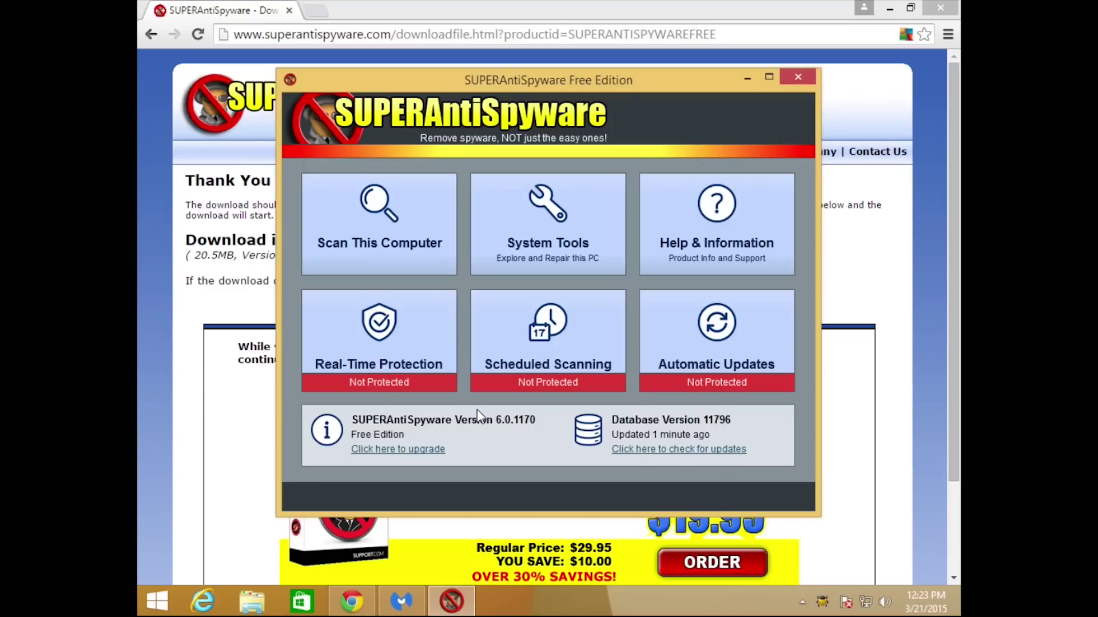
{"action": "left_click", "coordinate": [395, 229]}
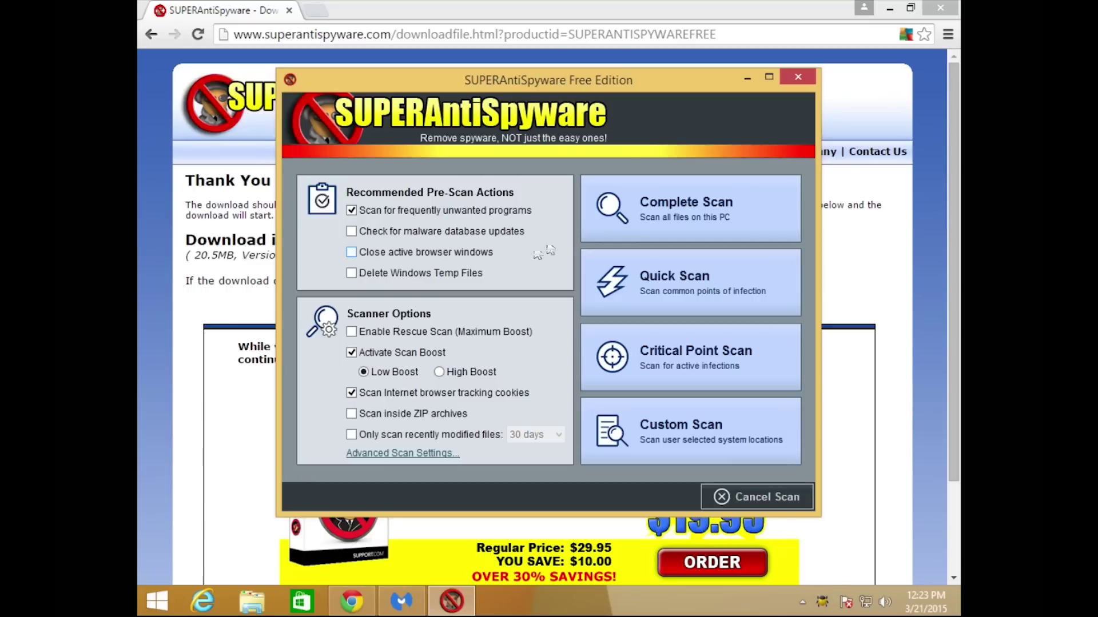
Start a Complete Scan, skipping MyPC Backup and Ask Toolbar, and bring Chrome to the front.
{"action": "left_click", "coordinate": [661, 226]}
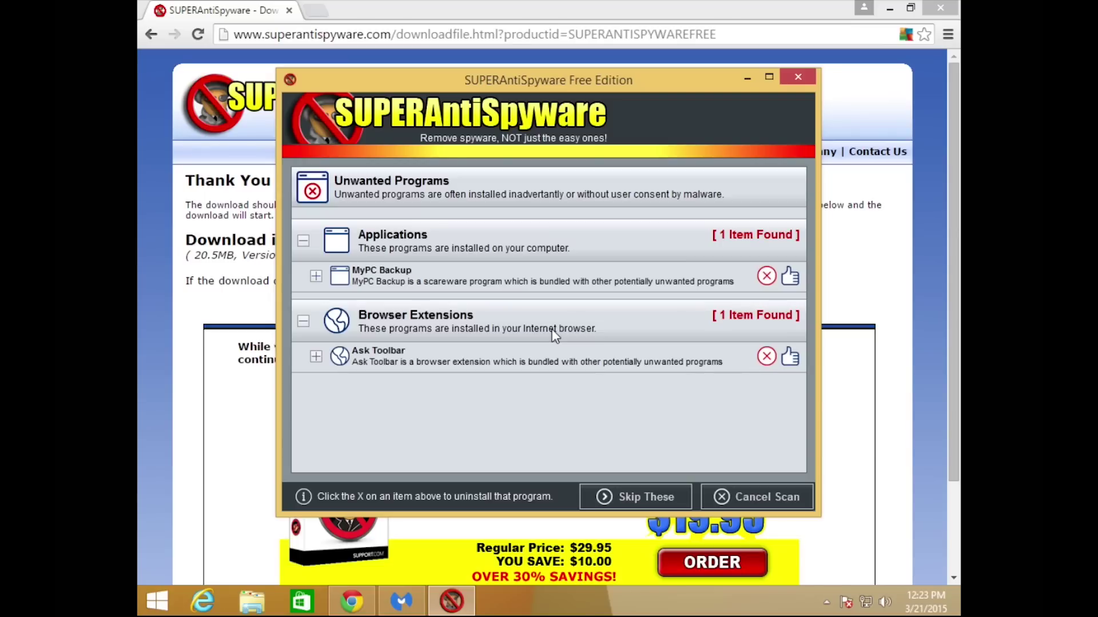
{"action": "left_click", "coordinate": [618, 504]}
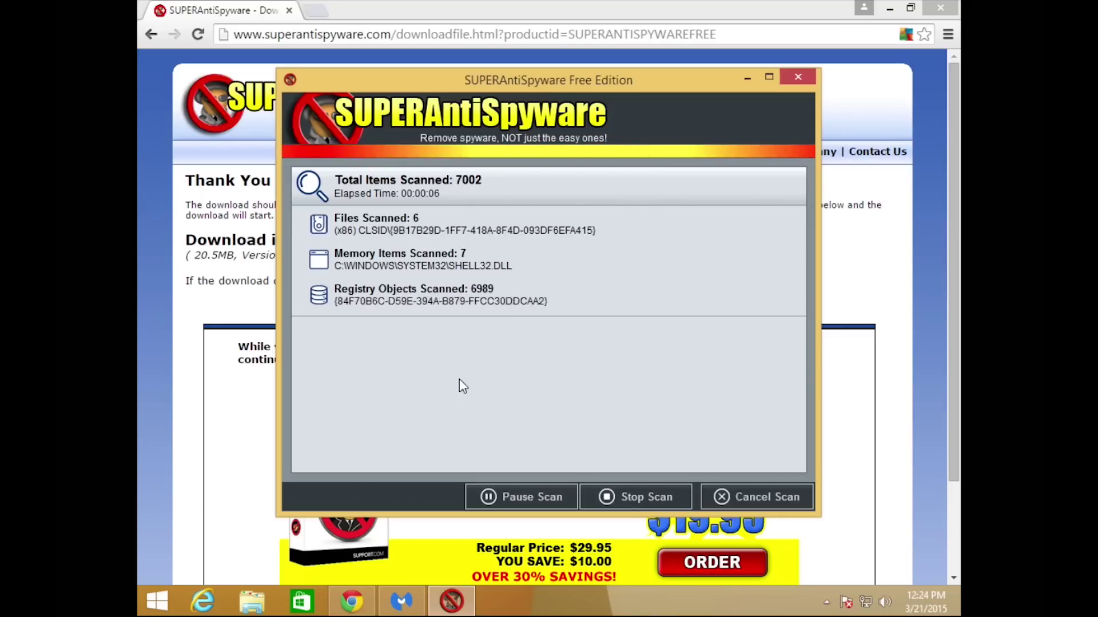
{"action": "left_click", "coordinate": [138, 215]}
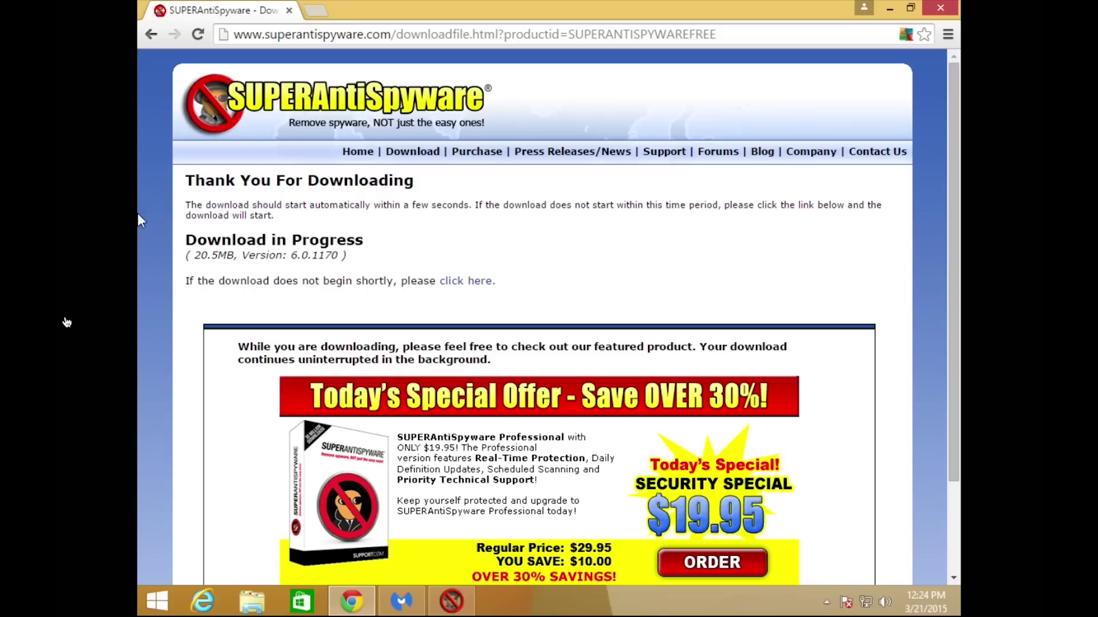
Search 'ccleaner' and download the free CCleaner installer from Piriform's download page.
{"action": "left_click", "coordinate": [402, 36]}
{"action": "type", "text": "ccleaner"}
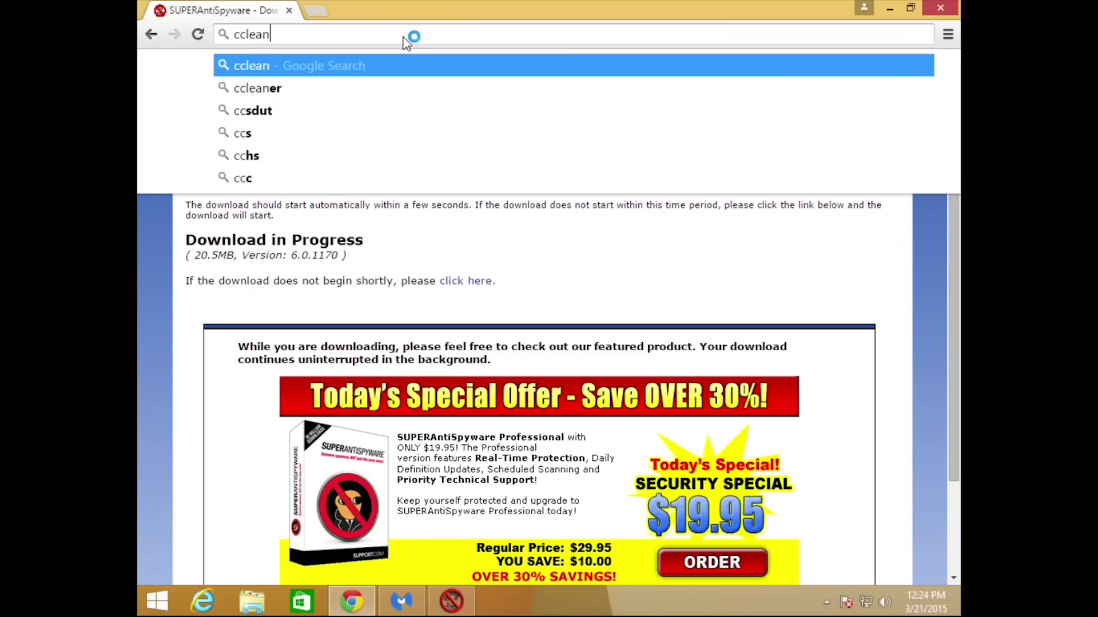
{"action": "key", "text": "Return"}
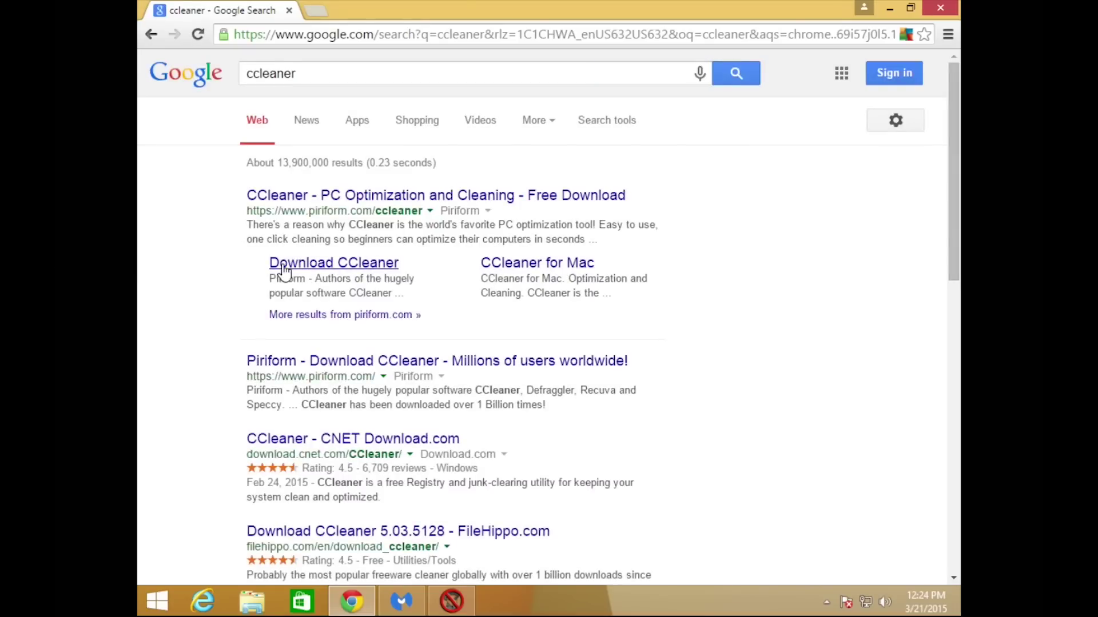
{"action": "left_click", "coordinate": [284, 267]}
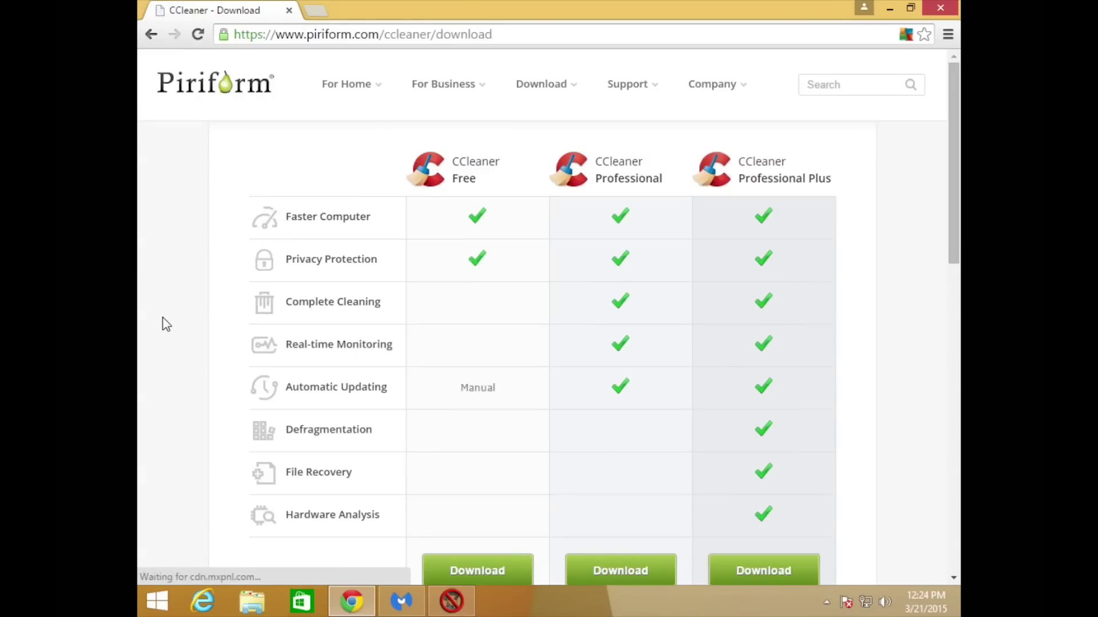
{"action": "scroll", "coordinate": [166, 325], "scroll_direction": "down", "scroll_amount": 3}
{"action": "left_click", "coordinate": [492, 412]}
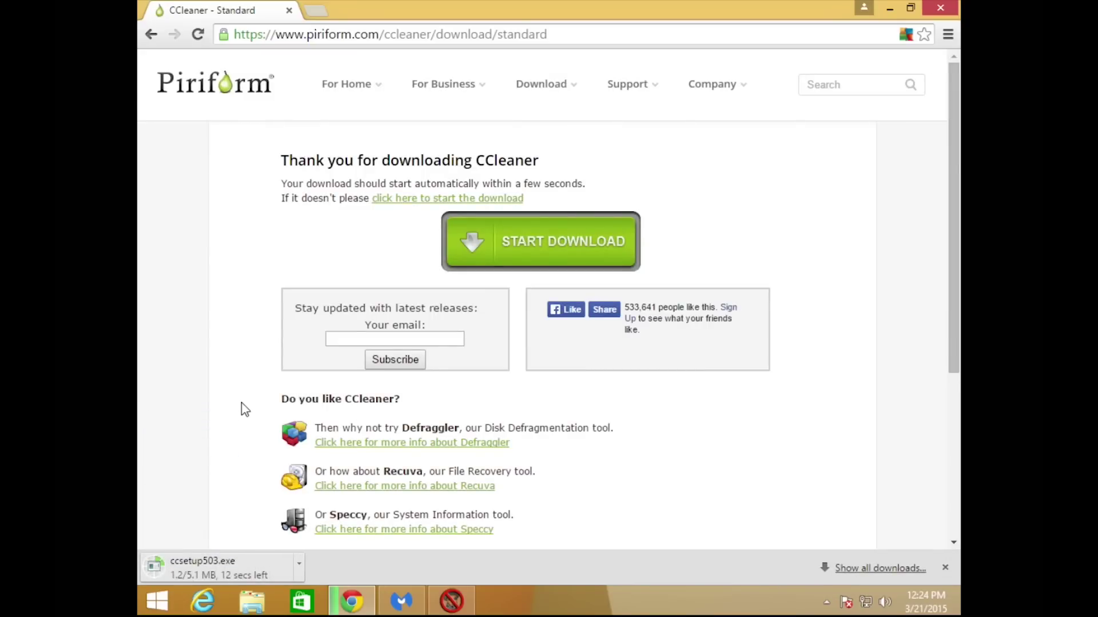
Run the downloaded ccsetup503.exe and allow it to make changes.
{"action": "left_click", "coordinate": [300, 568]}
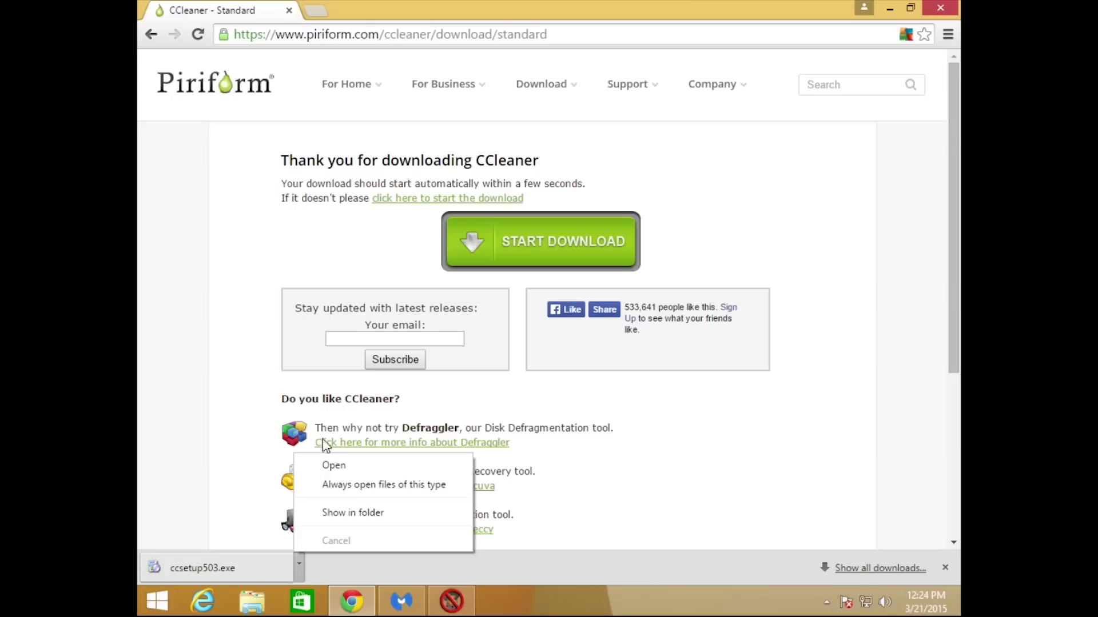
{"action": "left_click", "coordinate": [330, 466]}
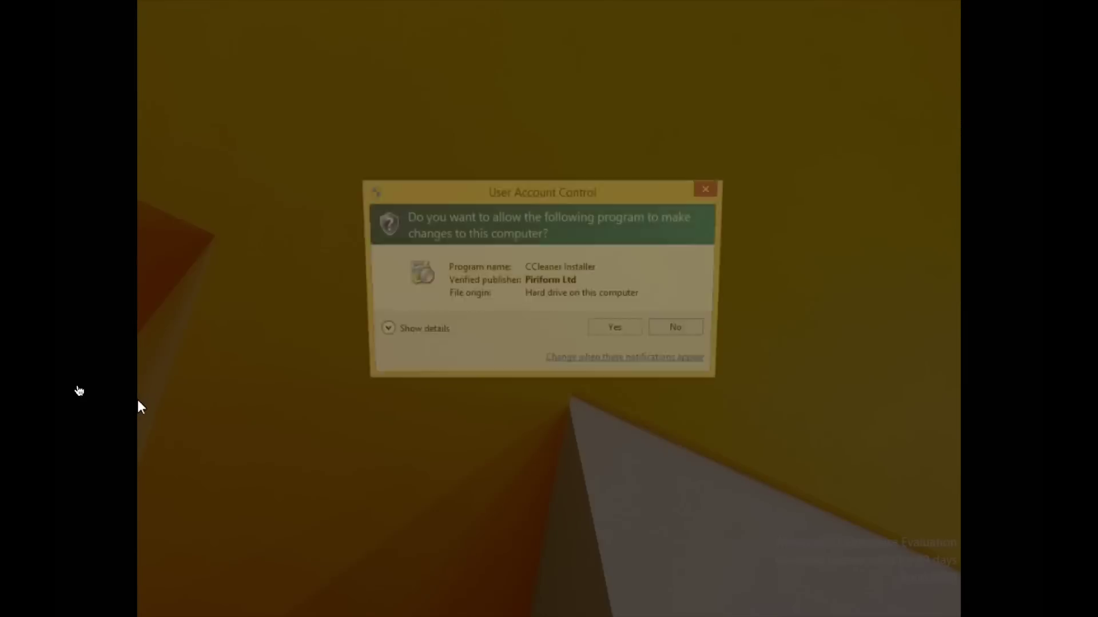
{"action": "left_click", "coordinate": [610, 336]}
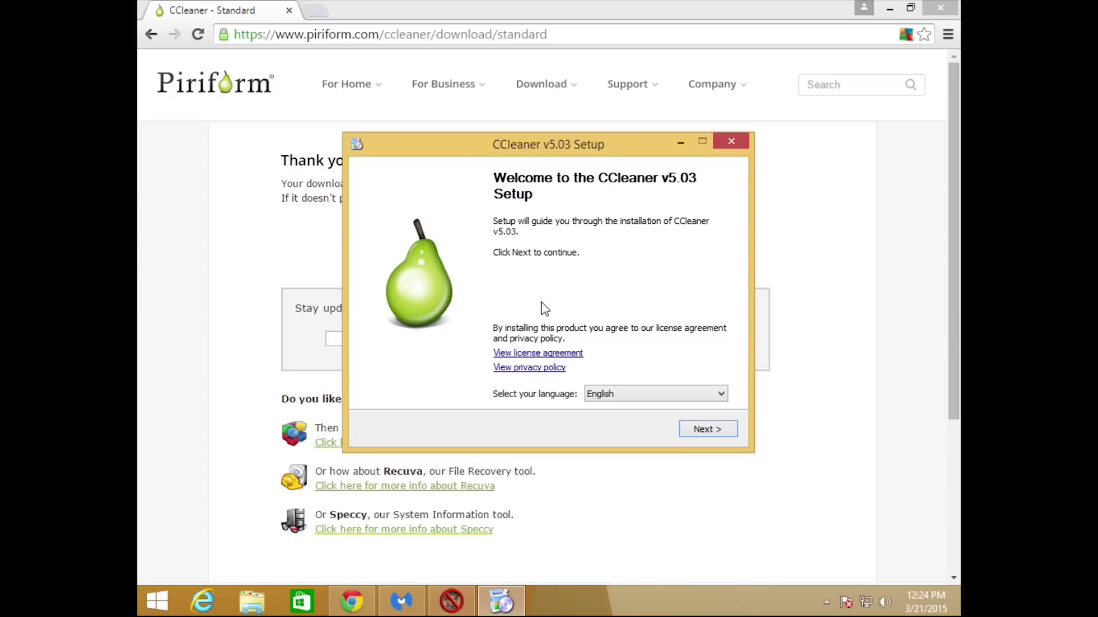
Install CCleaner v5.03 with default options, unticking View Release notes before finishing.
{"action": "left_click", "coordinate": [708, 430]}
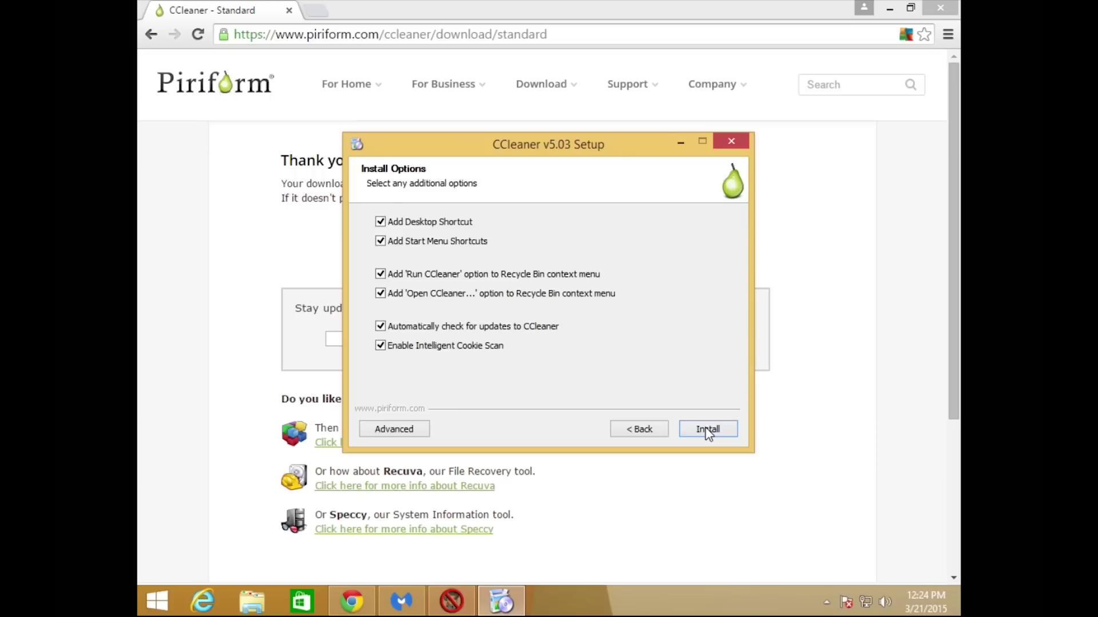
{"action": "left_click", "coordinate": [708, 430]}
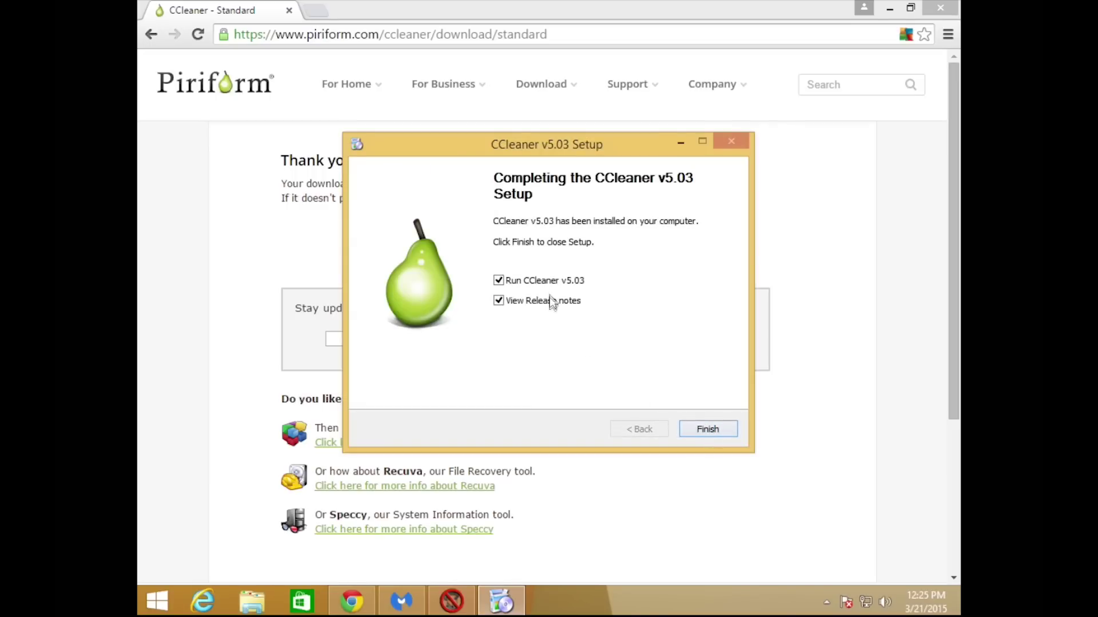
{"action": "left_click", "coordinate": [552, 301]}
{"action": "left_click", "coordinate": [700, 431]}
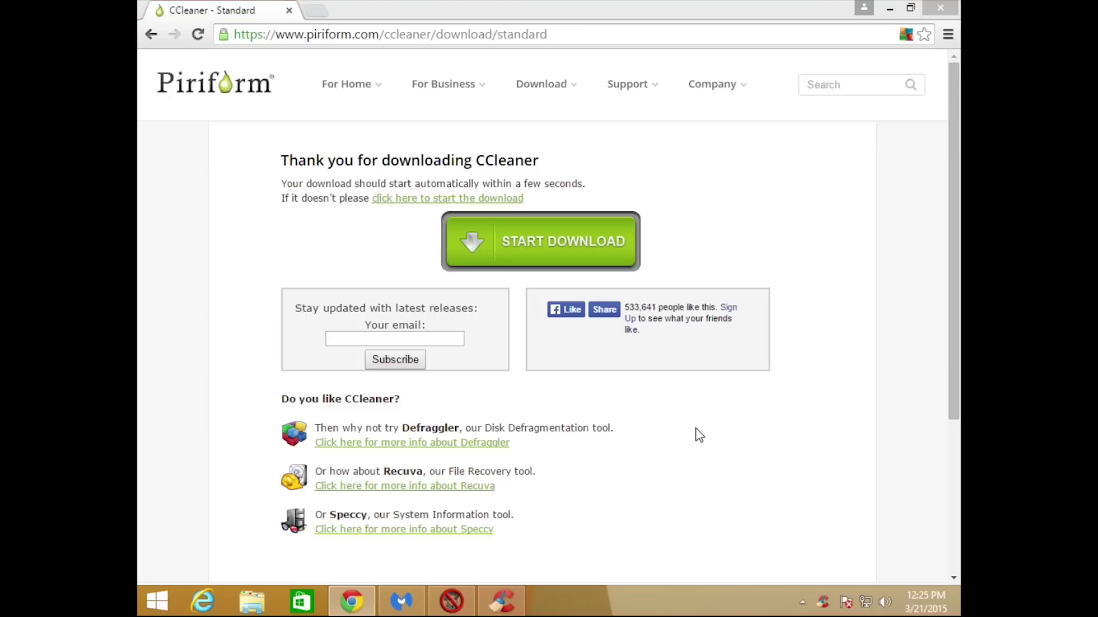
Close the Chrome window and bring CCleaner back, maximized to full screen.
{"action": "left_click", "coordinate": [510, 606]}
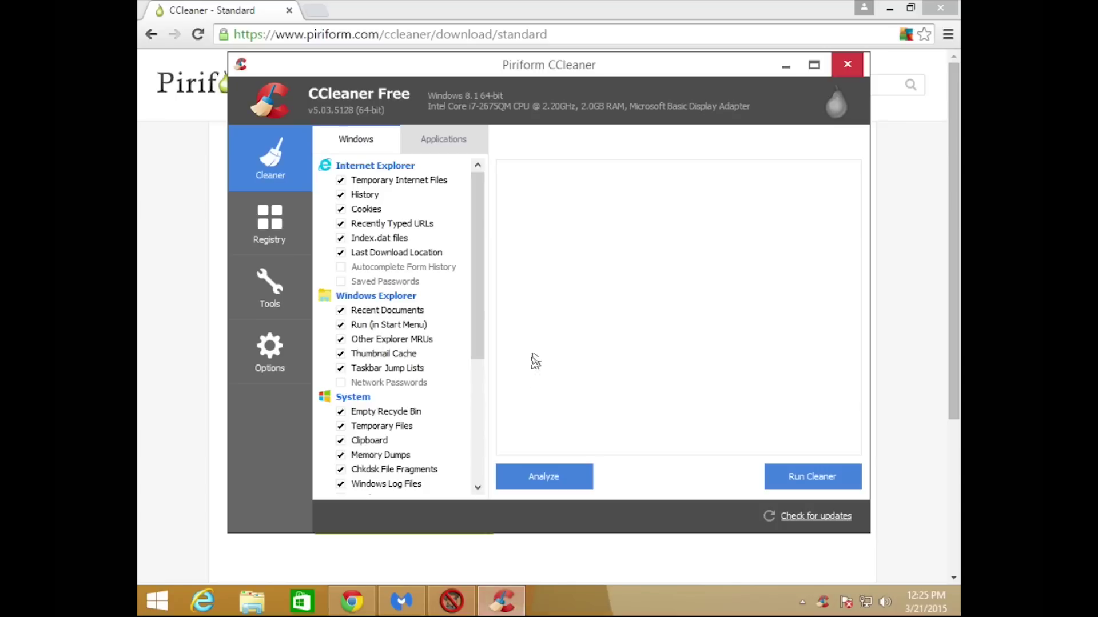
{"action": "left_click", "coordinate": [786, 68]}
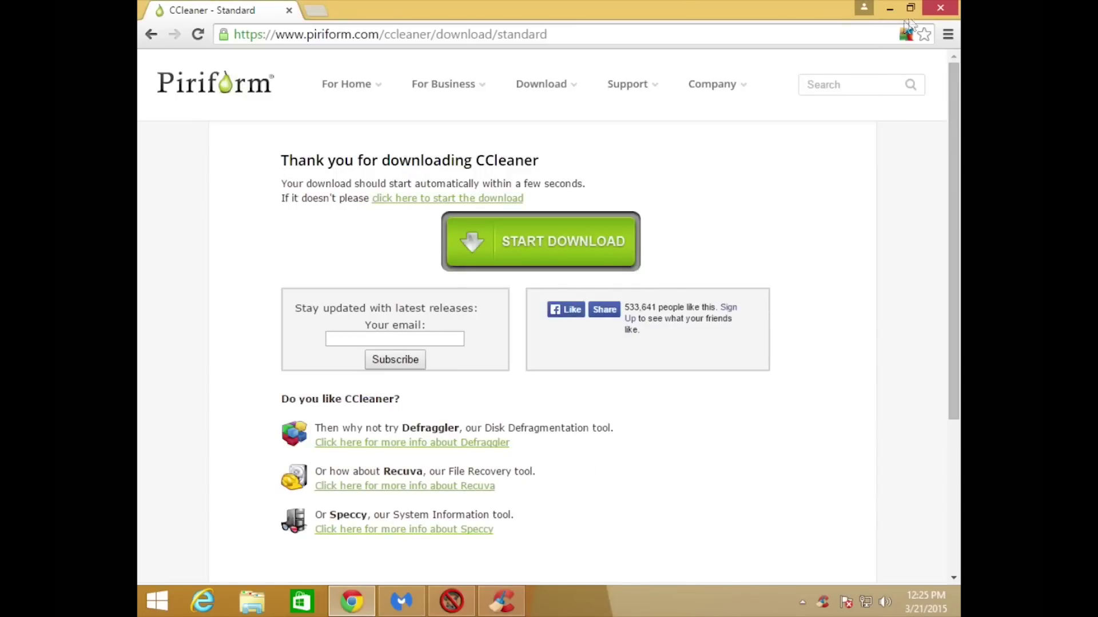
{"action": "left_click", "coordinate": [940, 8]}
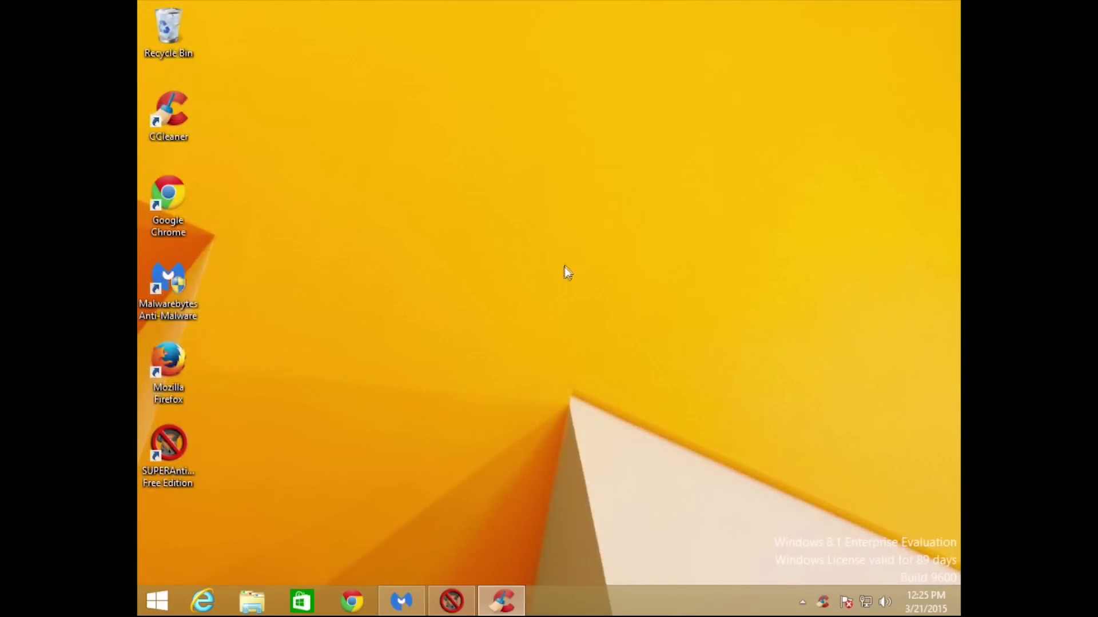
{"action": "left_click", "coordinate": [507, 612]}
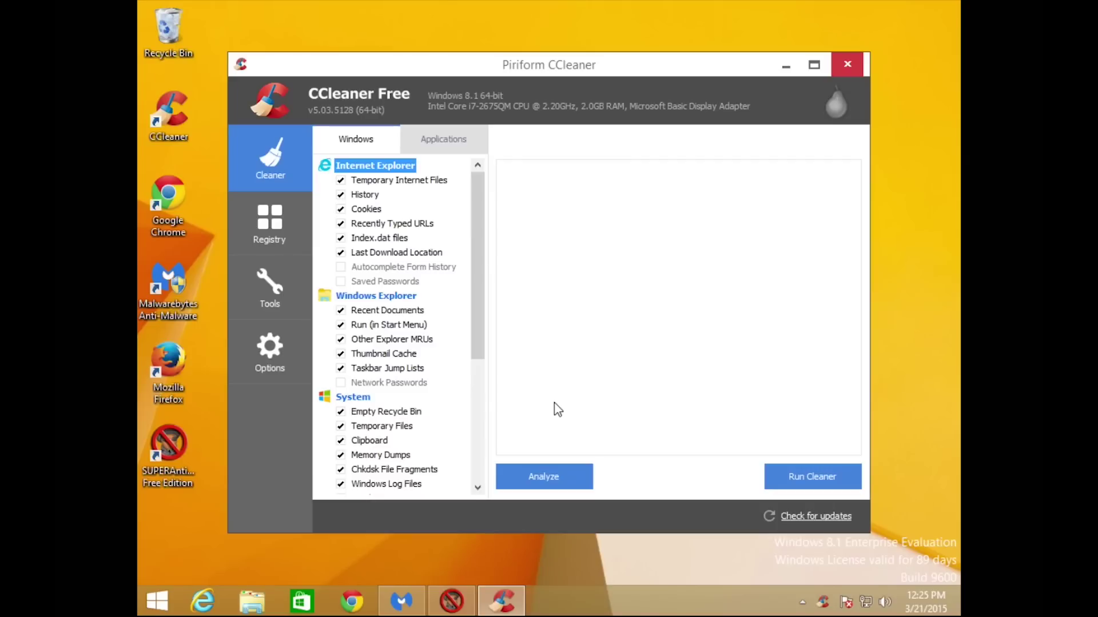
{"action": "key", "text": "super+Up"}
Scroll through the ticked Windows cleaner items, then the Applications tab items.
{"action": "mouse_move", "coordinate": [384, 211]}
{"action": "left_mouse_down"}
{"action": "mouse_move", "coordinate": [387, 314]}
{"action": "mouse_move", "coordinate": [389, 218]}
{"action": "left_mouse_up"}
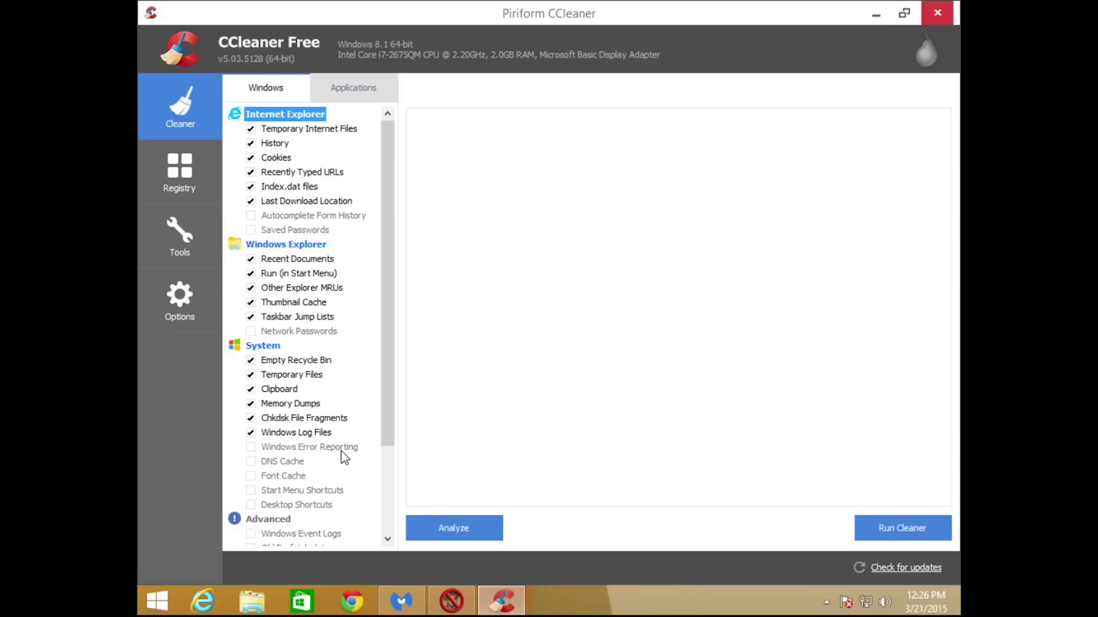
{"action": "left_click_drag", "start_coordinate": [382, 428], "coordinate": [395, 400]}
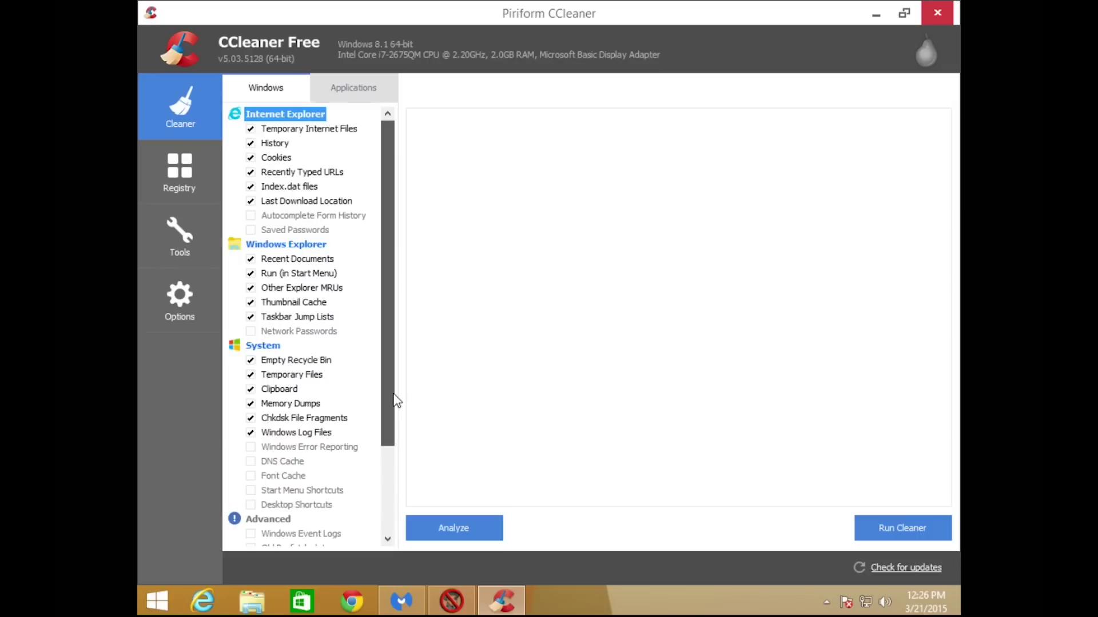
{"action": "left_click", "coordinate": [327, 93]}
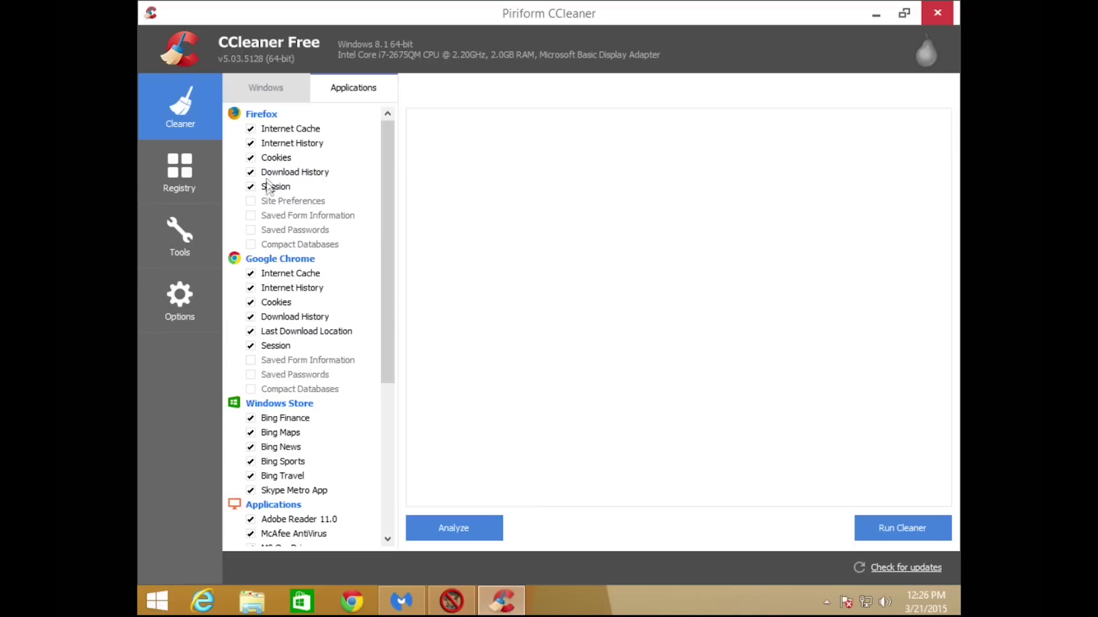
{"action": "mouse_move", "coordinate": [390, 223]}
{"action": "left_mouse_down"}
{"action": "mouse_move", "coordinate": [389, 382]}
{"action": "mouse_move", "coordinate": [399, 221]}
{"action": "left_mouse_up"}
Run the cleaner on the checked items, confirming permanent file deletion.
{"action": "left_click", "coordinate": [257, 87]}
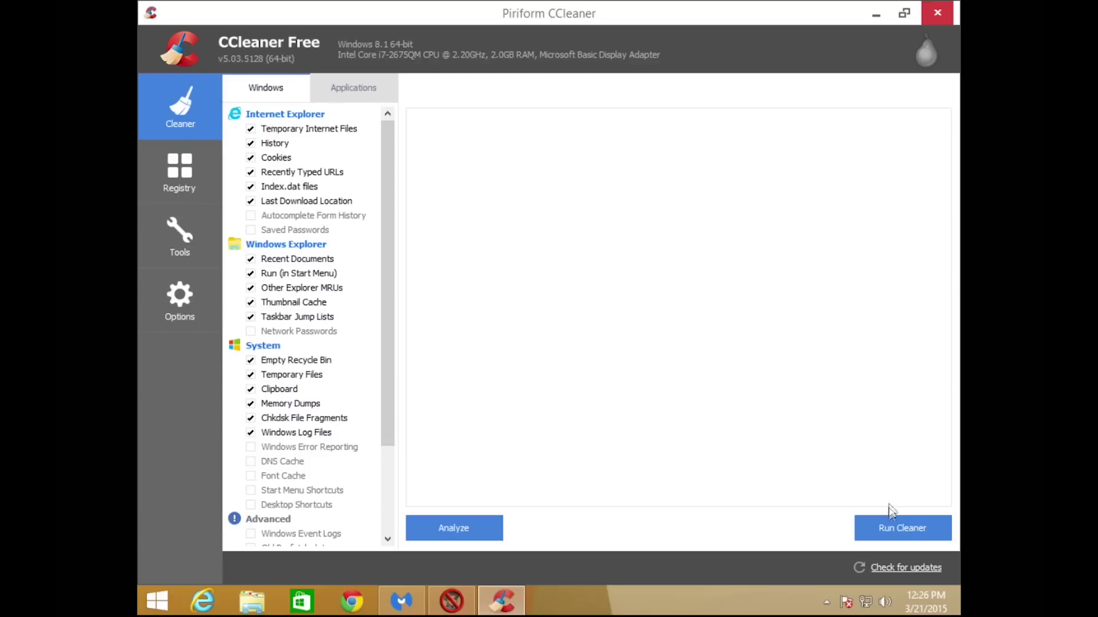
{"action": "left_click", "coordinate": [884, 525]}
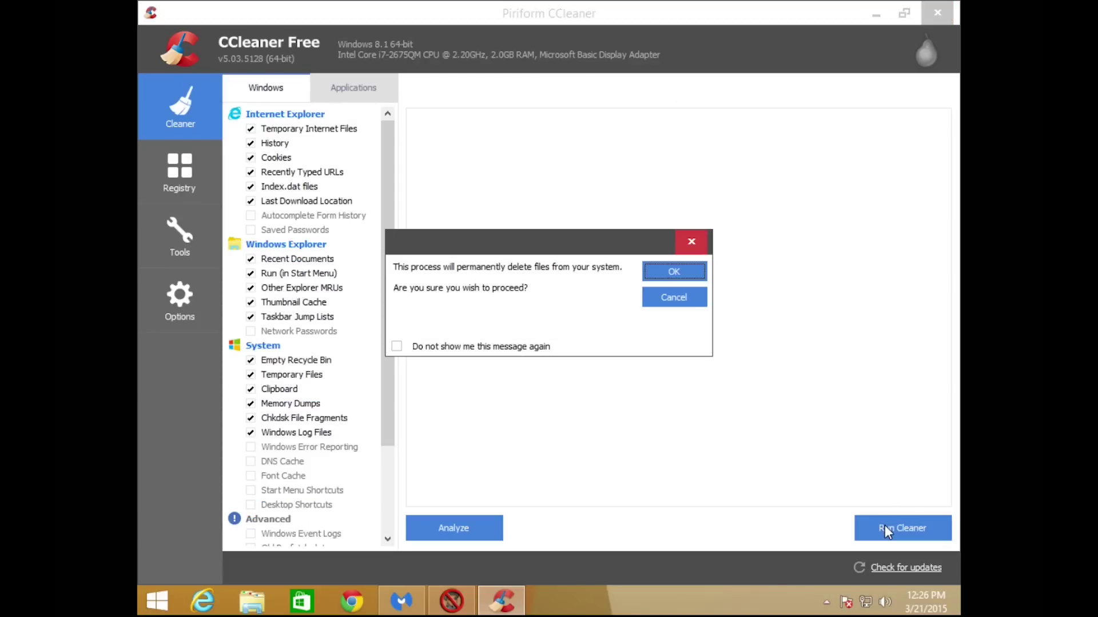
{"action": "left_click", "coordinate": [661, 272]}
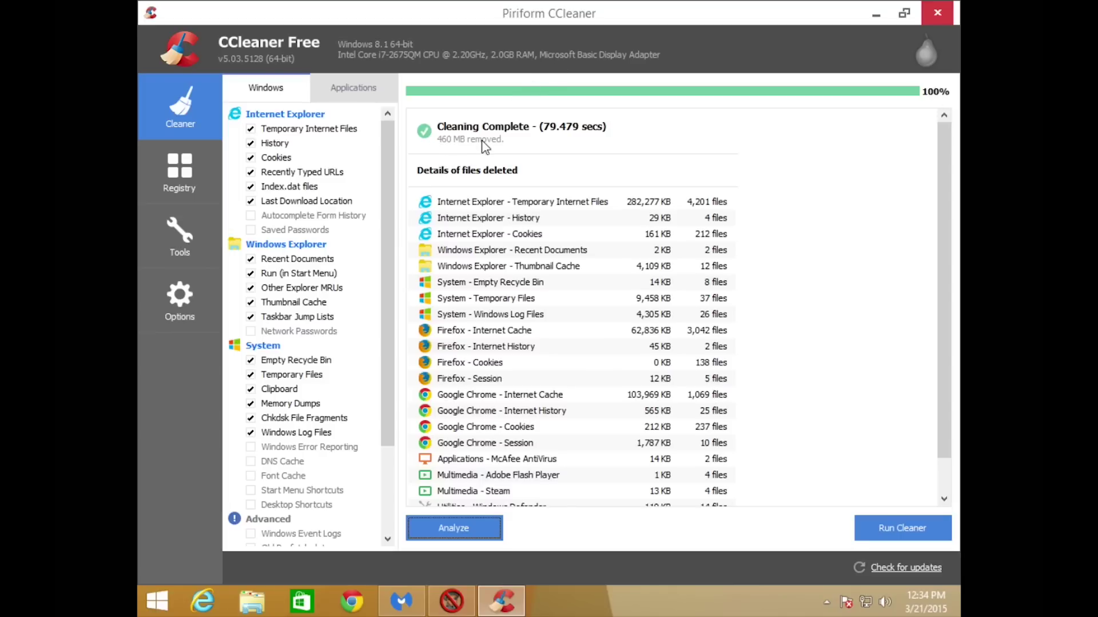
Review the 460 MB cleaning results and switch to the Registry cleaner.
{"action": "scroll", "coordinate": [506, 278], "scroll_direction": "down", "scroll_amount": 1}
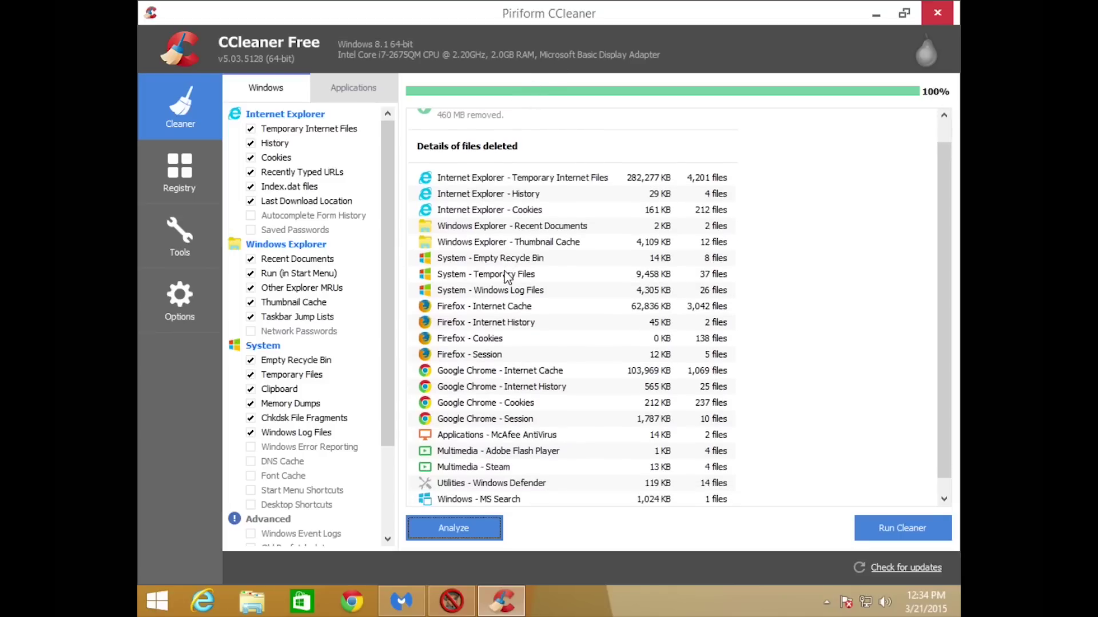
{"action": "scroll", "coordinate": [506, 278], "scroll_direction": "up", "scroll_amount": 1}
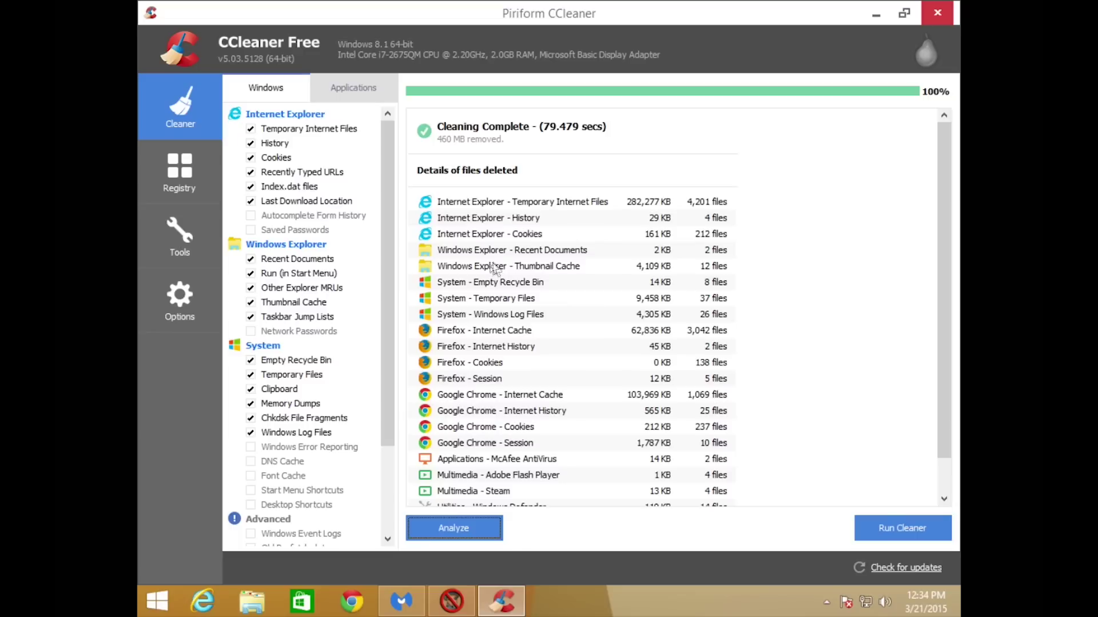
{"action": "left_click", "coordinate": [179, 179]}
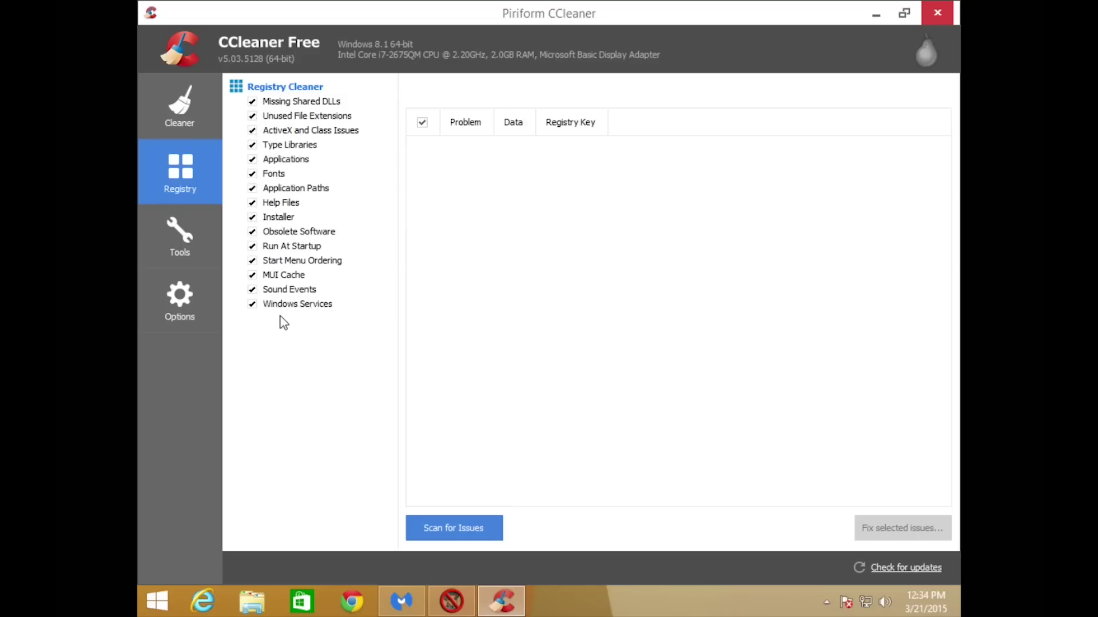
Scan the registry and fix all 14 issues found, saving a registry backup first.
{"action": "left_click", "coordinate": [446, 527]}
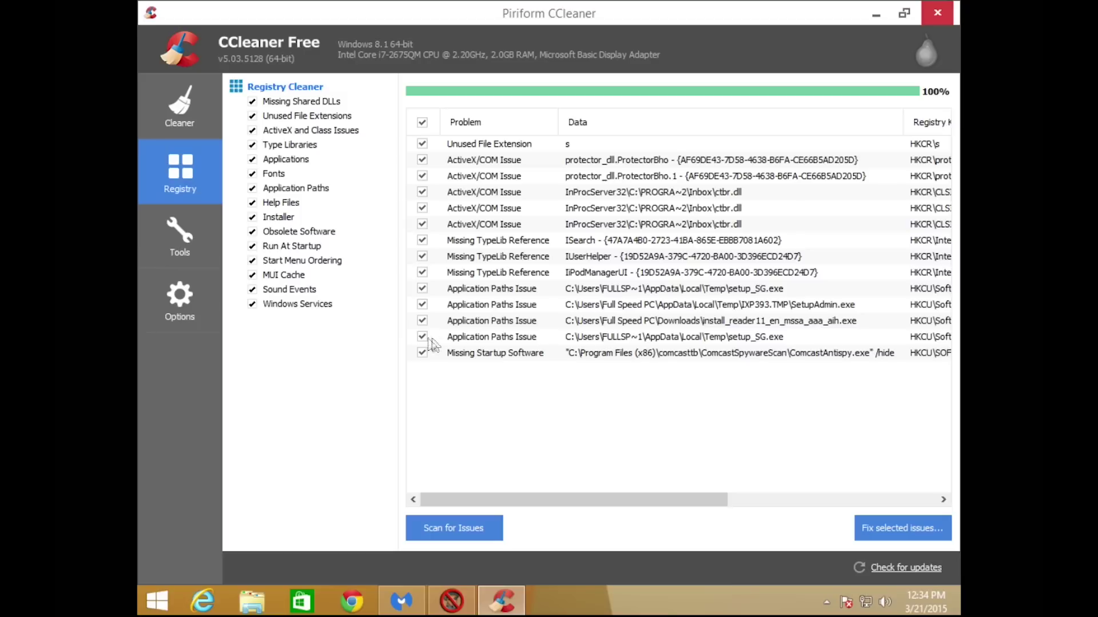
{"action": "left_click", "coordinate": [421, 122]}
{"action": "left_click", "coordinate": [422, 123]}
{"action": "left_click", "coordinate": [881, 528]}
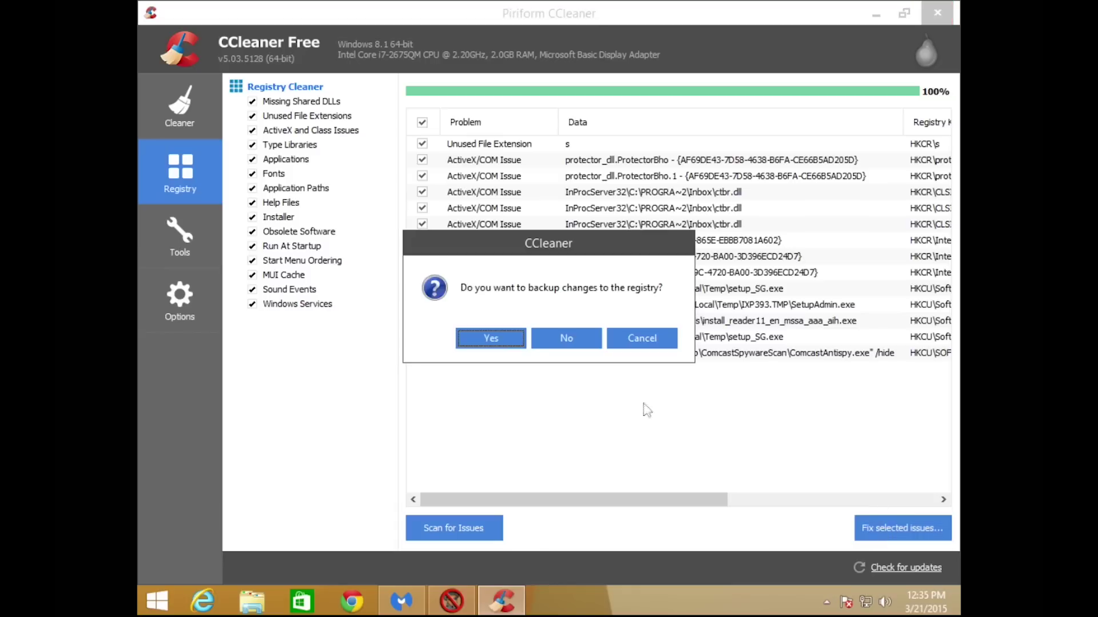
{"action": "left_click", "coordinate": [494, 344]}
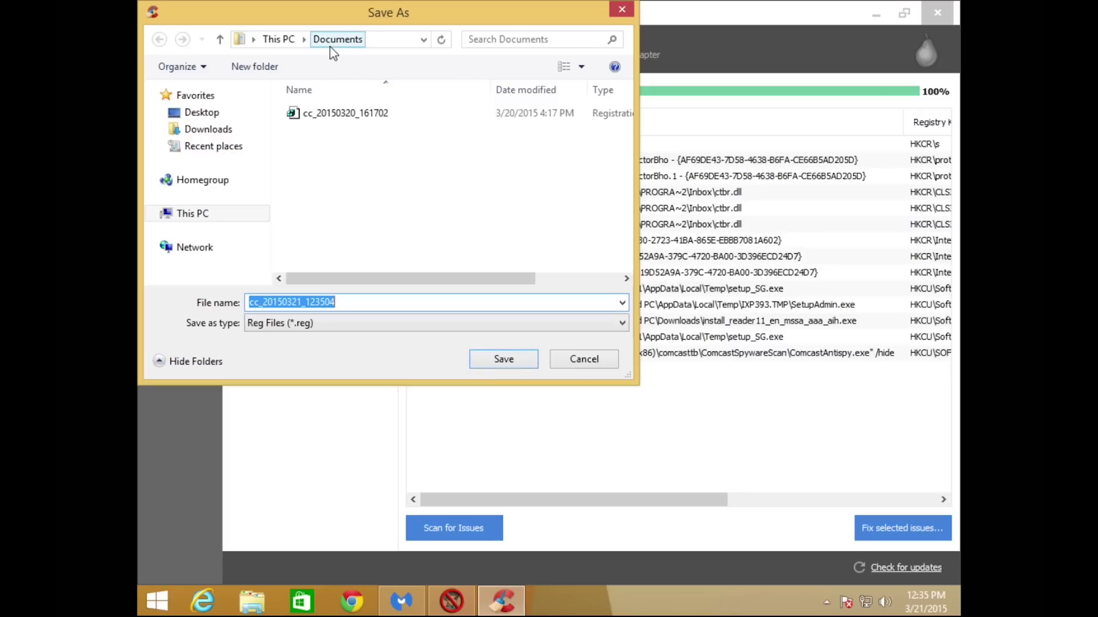
{"action": "left_click", "coordinate": [502, 360]}
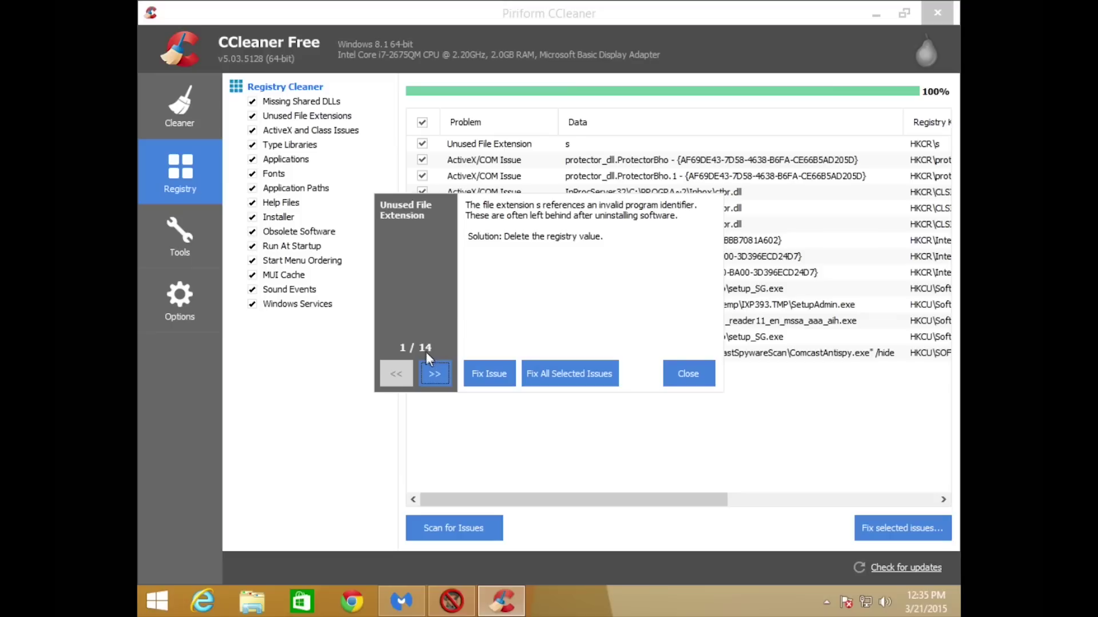
{"action": "left_click", "coordinate": [566, 378]}
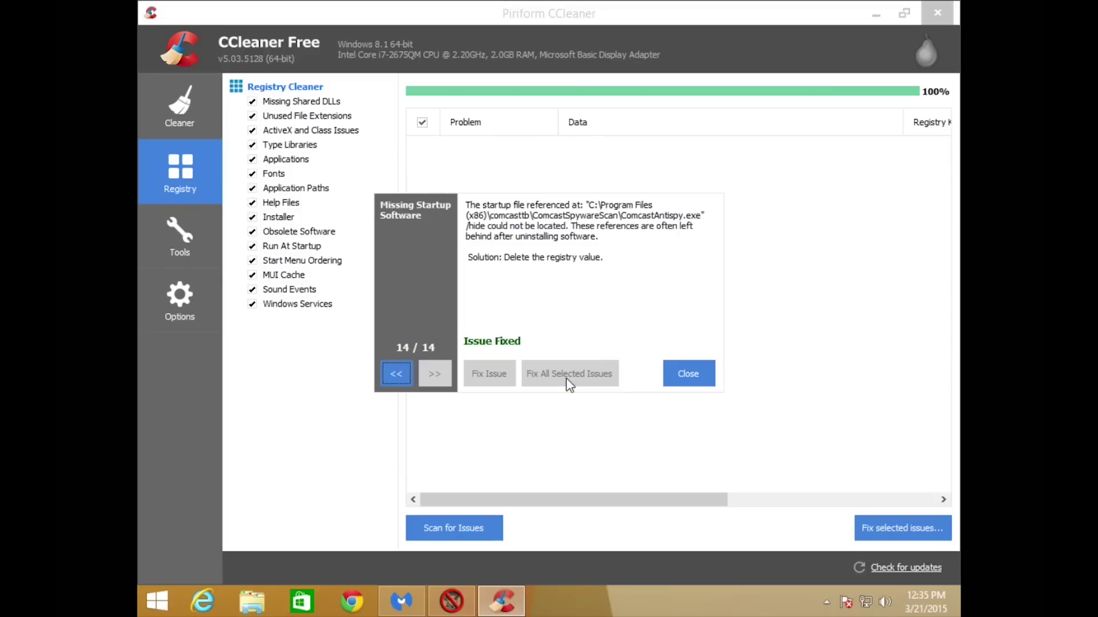
{"action": "left_click", "coordinate": [688, 374]}
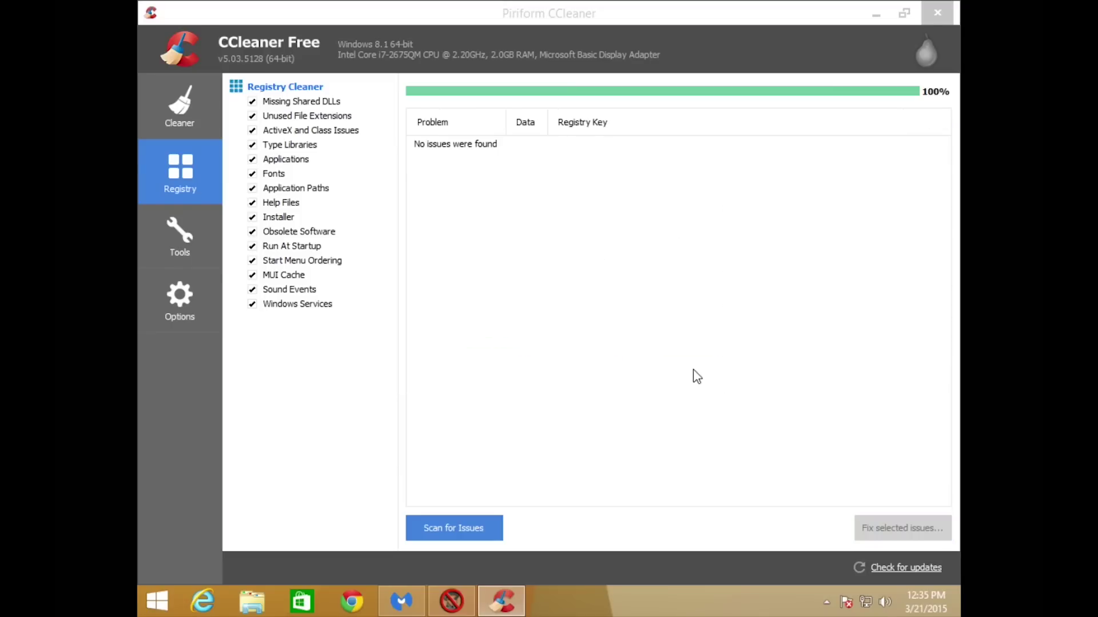
Rescan, fix the remaining ActiveX/COM issue after another backup, and rescan to confirm none remain.
{"action": "left_click", "coordinate": [446, 532]}
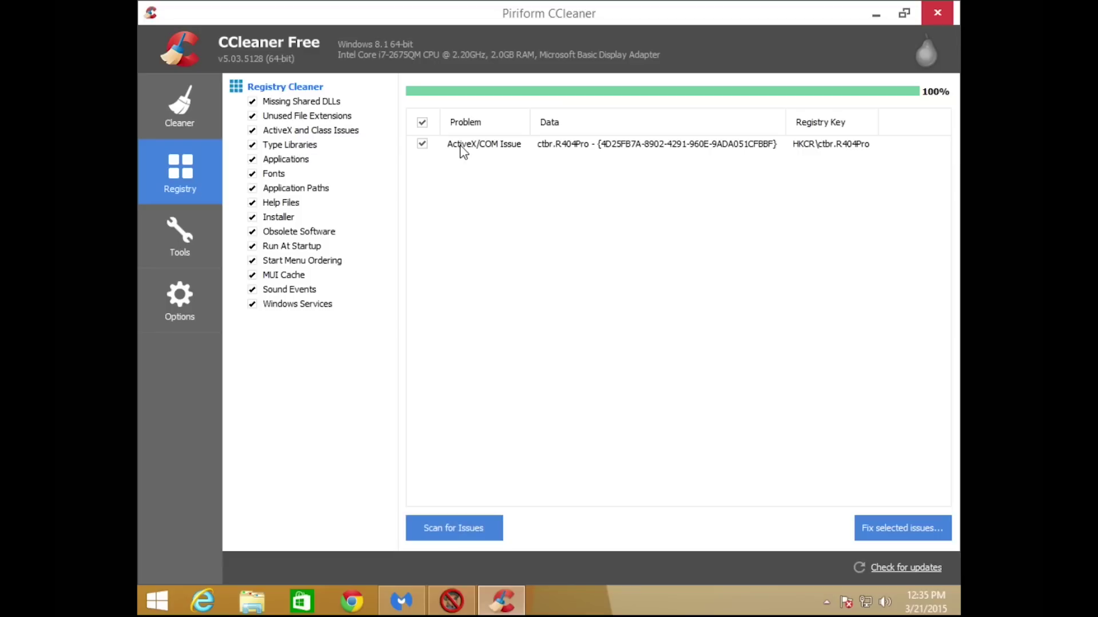
{"action": "left_click", "coordinate": [881, 539]}
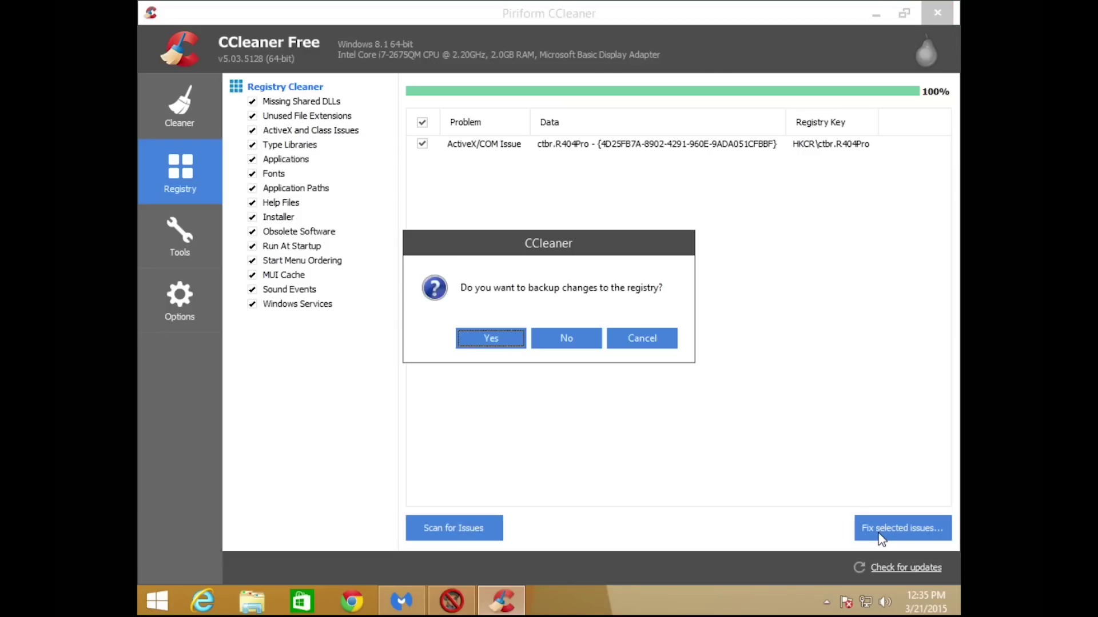
{"action": "left_click", "coordinate": [500, 340]}
{"action": "left_click", "coordinate": [479, 359]}
{"action": "left_click", "coordinate": [479, 366]}
{"action": "left_click", "coordinate": [689, 373]}
{"action": "left_click", "coordinate": [466, 528]}
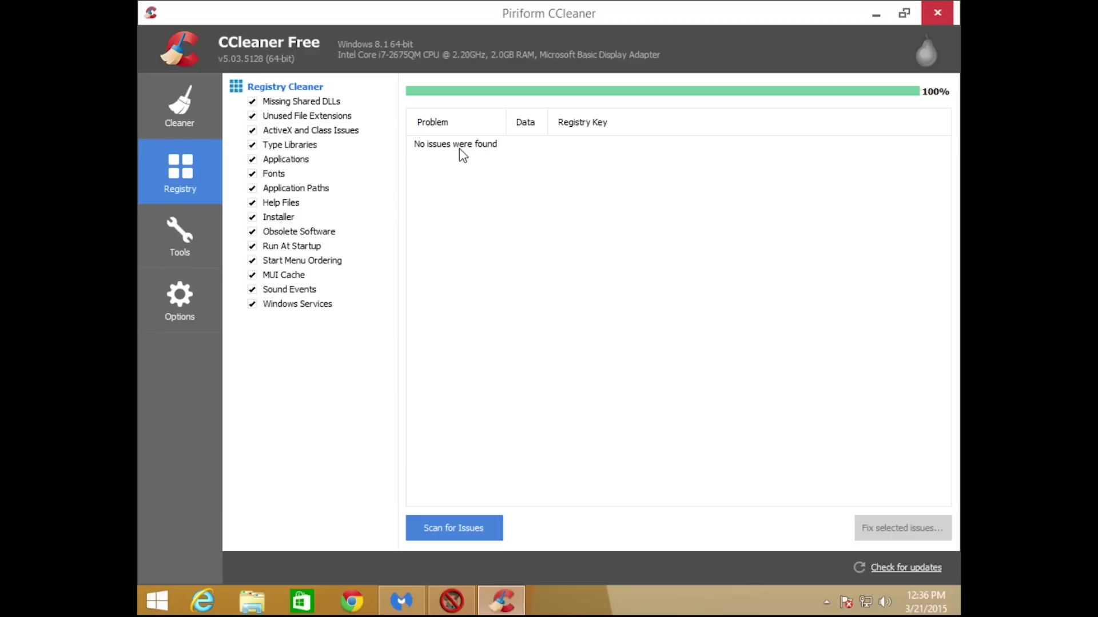
Open Tools > Uninstall and look through the installed programs with their publishers and install dates.
{"action": "left_click", "coordinate": [169, 239]}
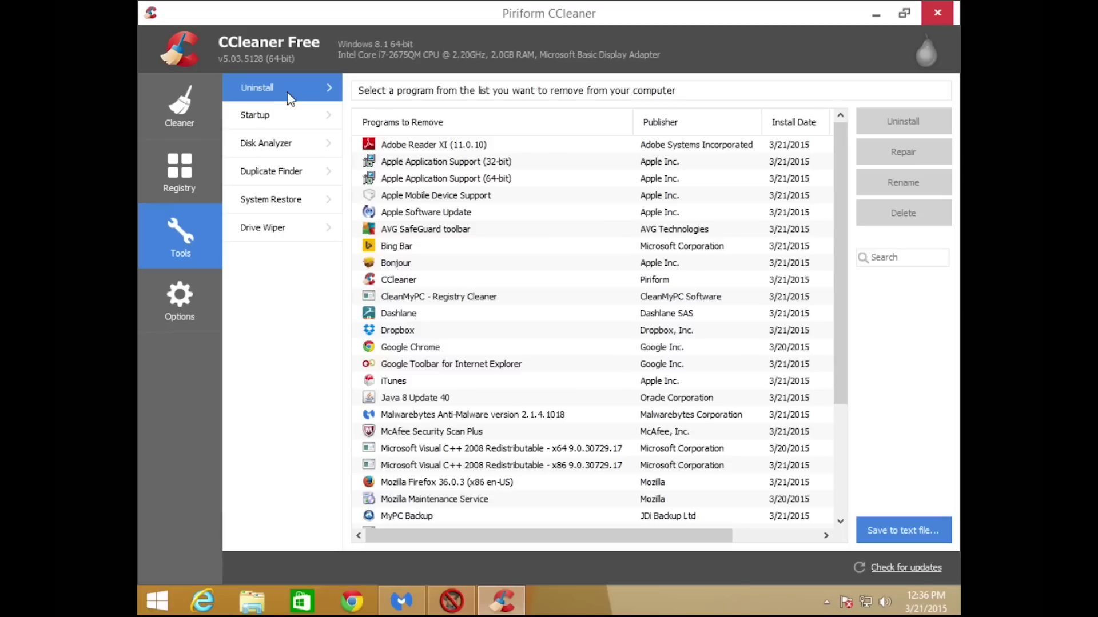
{"action": "scroll", "coordinate": [490, 278], "scroll_direction": "down", "scroll_amount": 3}
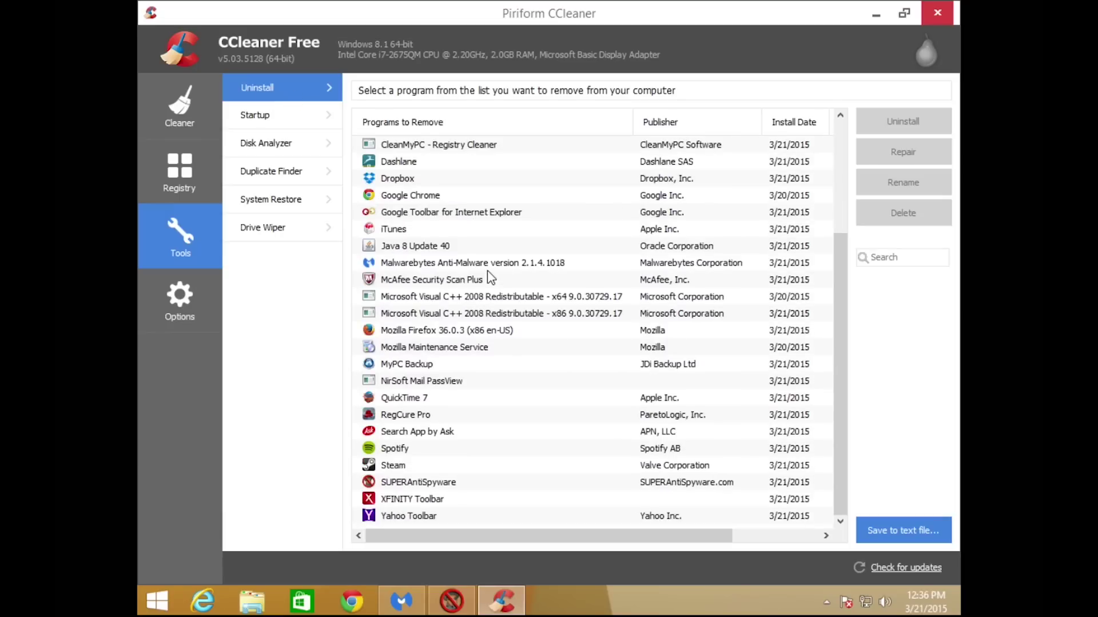
{"action": "scroll", "coordinate": [490, 278], "scroll_direction": "up", "scroll_amount": 3}
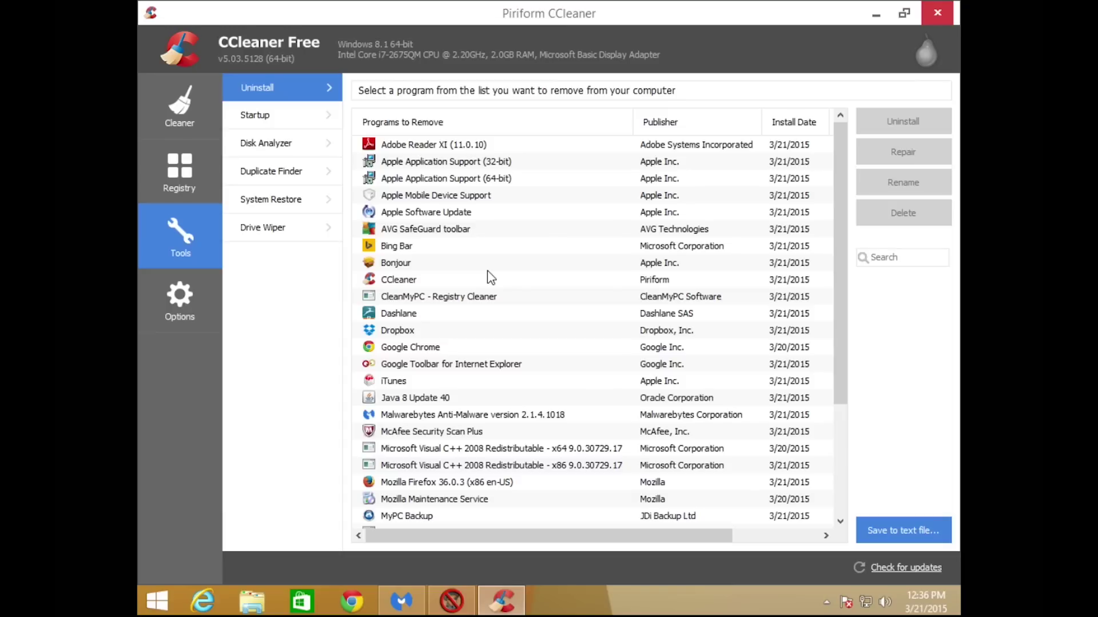
{"action": "scroll", "coordinate": [435, 290], "scroll_direction": "down", "scroll_amount": 3}
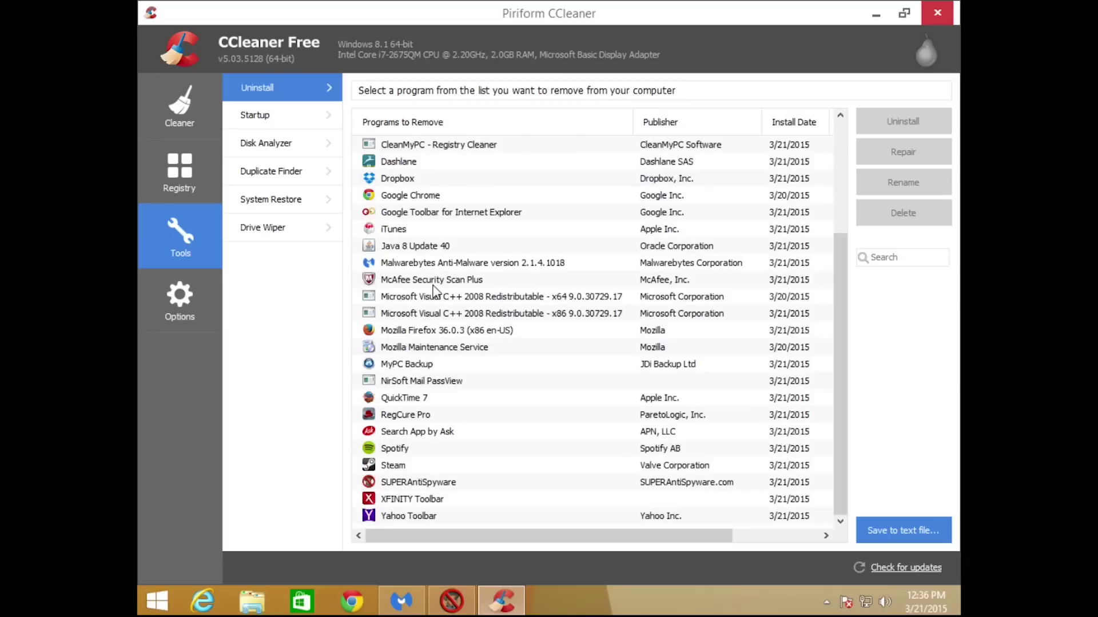
{"action": "left_click", "coordinate": [876, 16]}
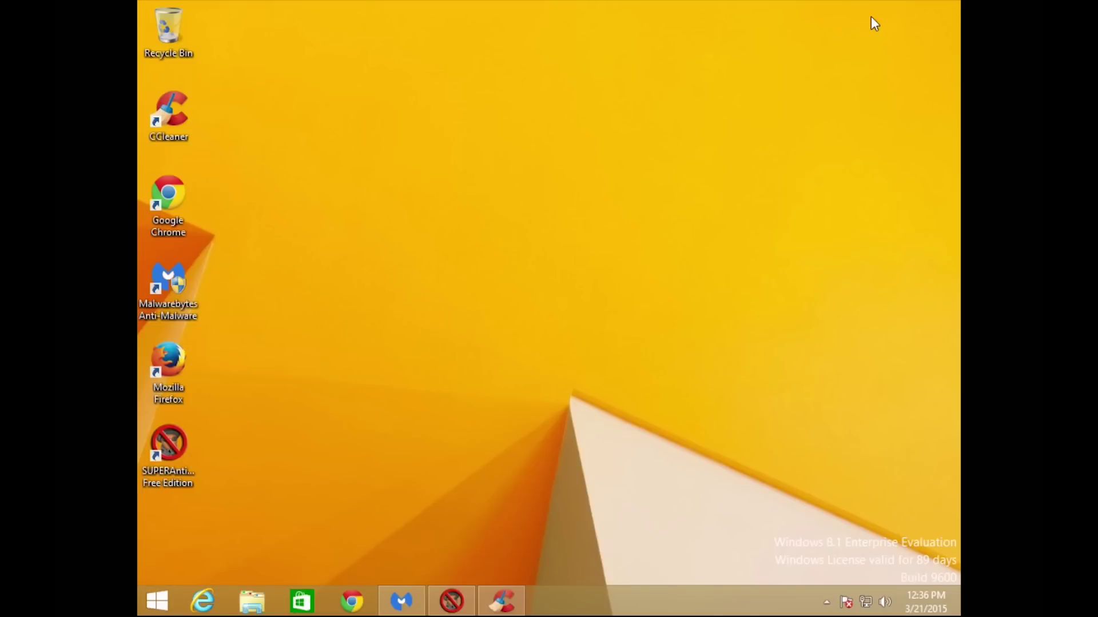
{"action": "left_click", "coordinate": [352, 600]}
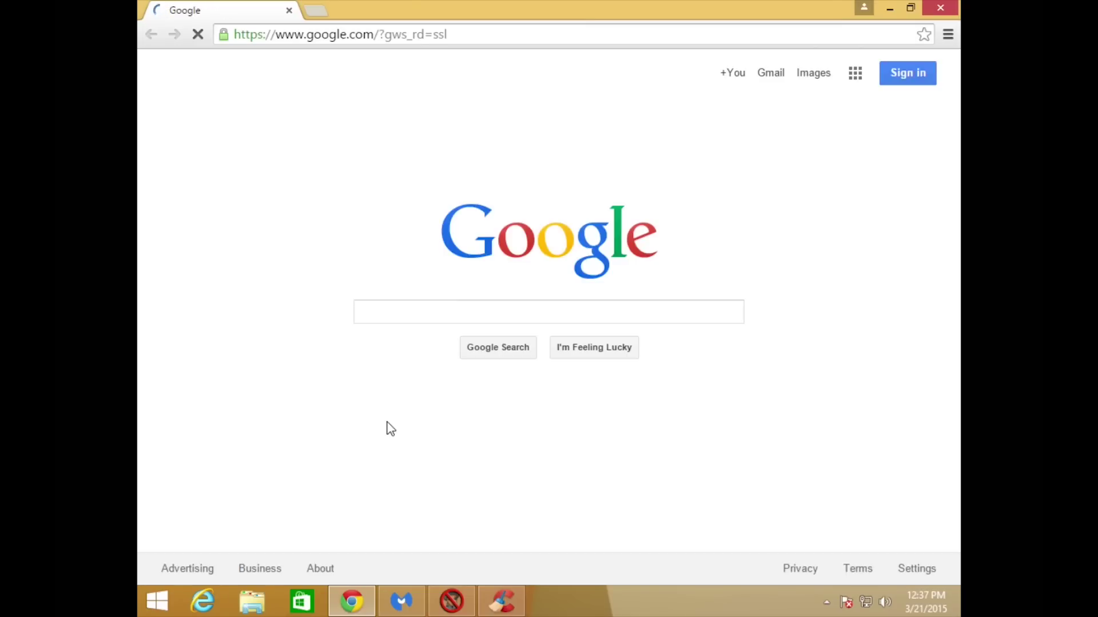
{"action": "left_click", "coordinate": [488, 36]}
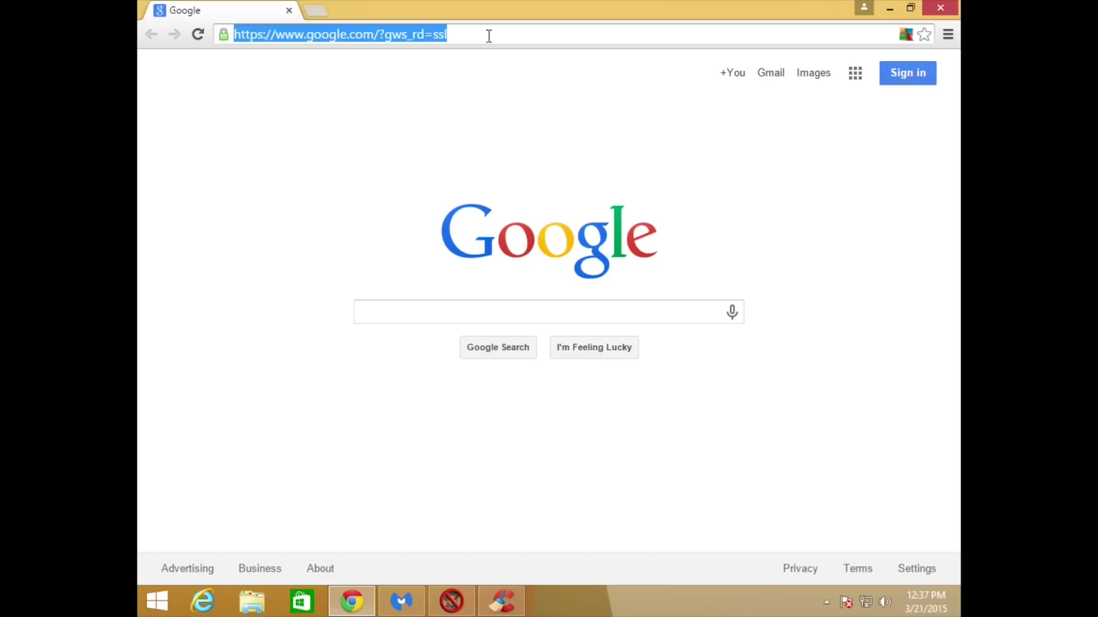
{"action": "type", "text": "www"}
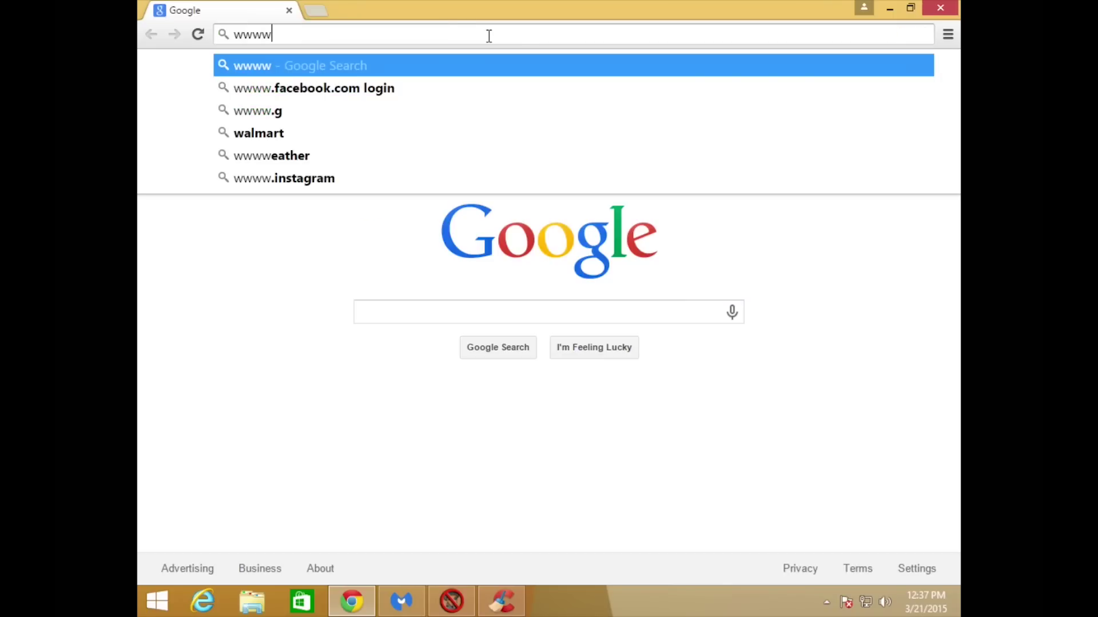
{"action": "key", "text": "BackSpace"}
{"action": "type", "text": ".should"}
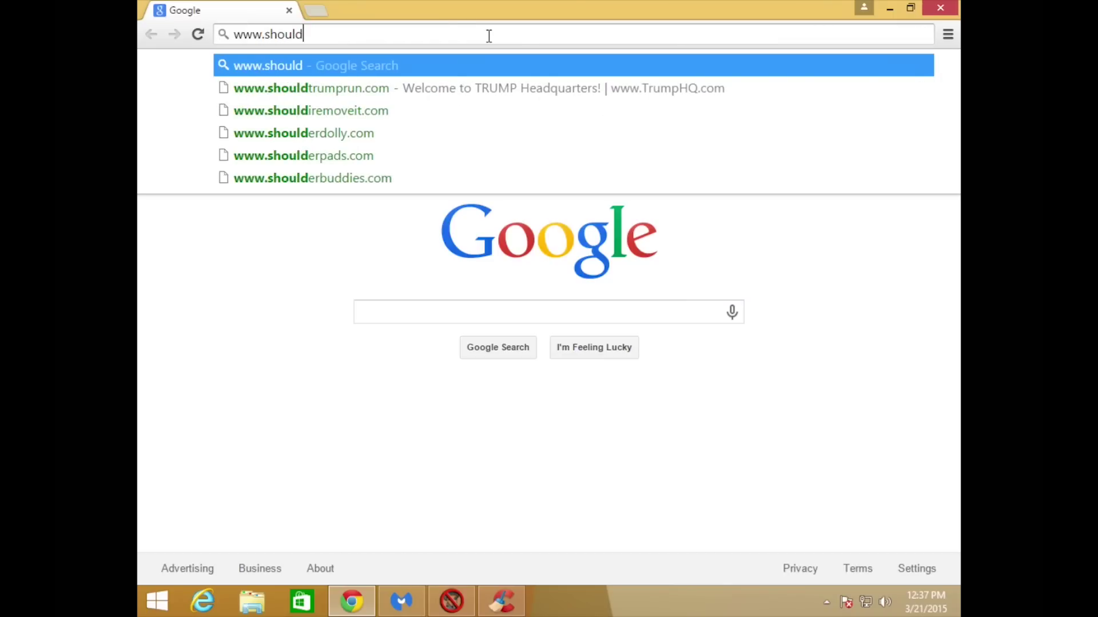
{"action": "type", "text": "iremoveit.com"}
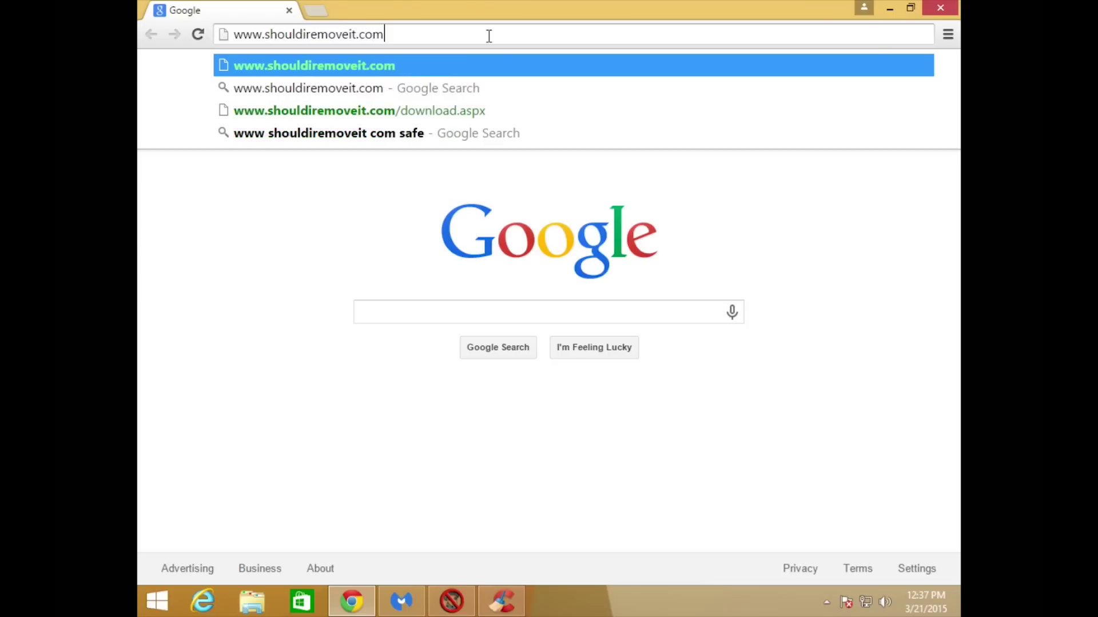
{"action": "key", "text": "Return"}
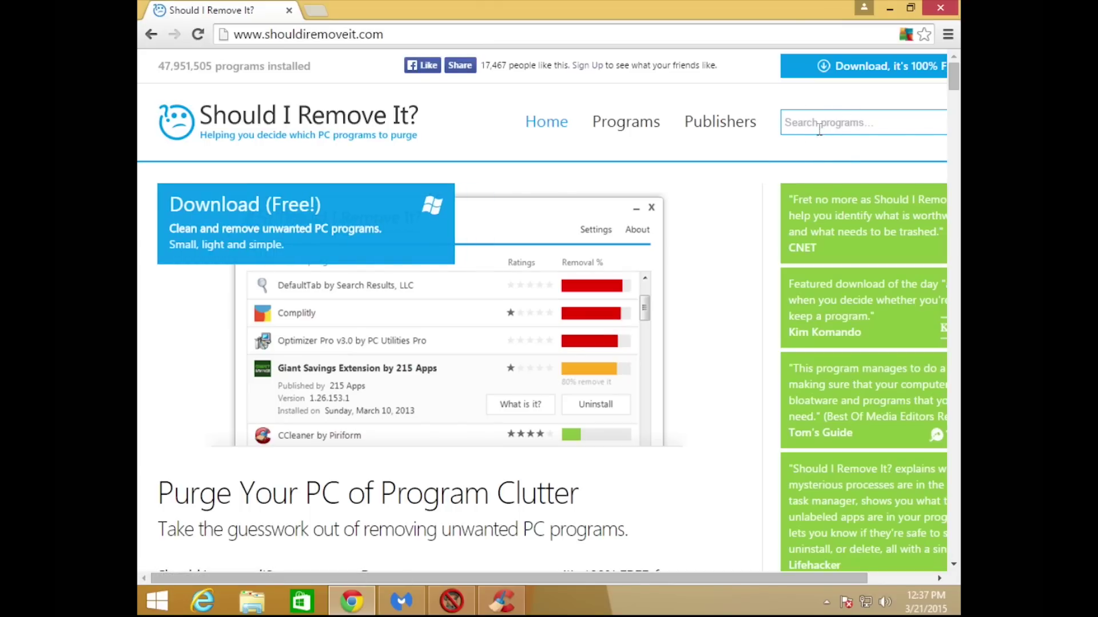
Check CCleaner's installed programs, then search Should I Remove It? for cleanmypc.
{"action": "left_click", "coordinate": [502, 603]}
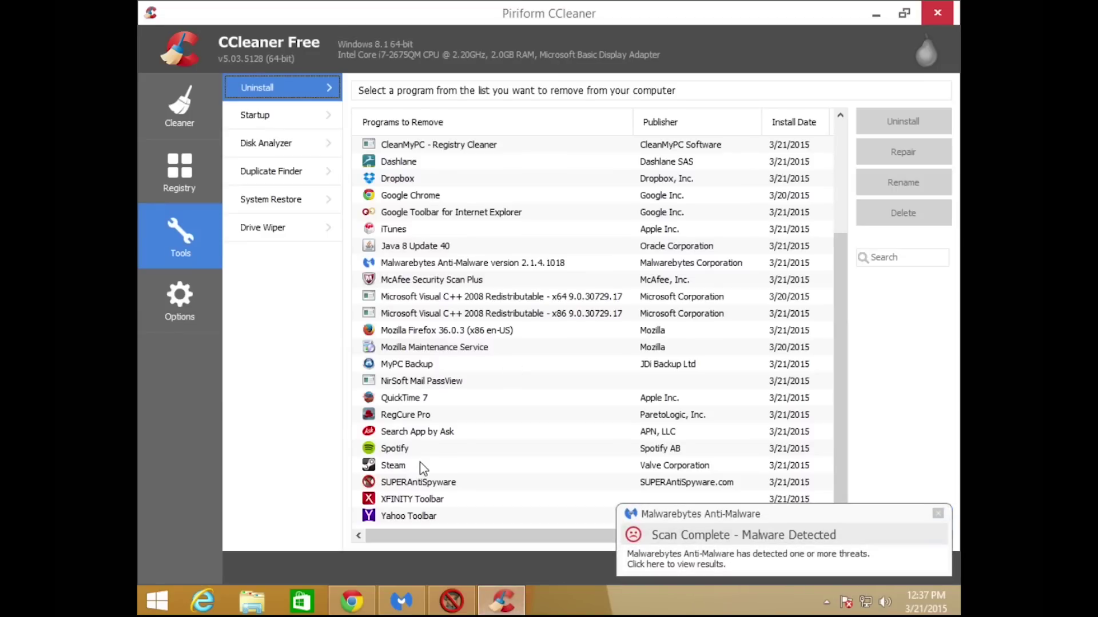
{"action": "scroll", "coordinate": [451, 402], "scroll_direction": "up", "scroll_amount": 3}
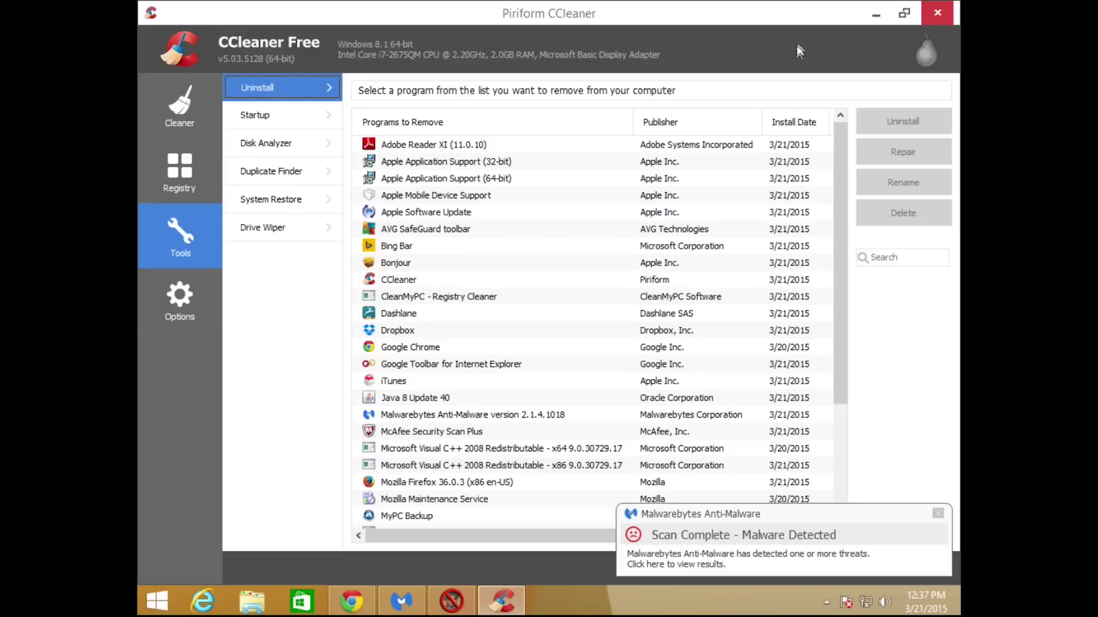
{"action": "left_click", "coordinate": [873, 14]}
{"action": "left_click", "coordinate": [799, 125]}
{"action": "type", "text": "cleanmypc"}
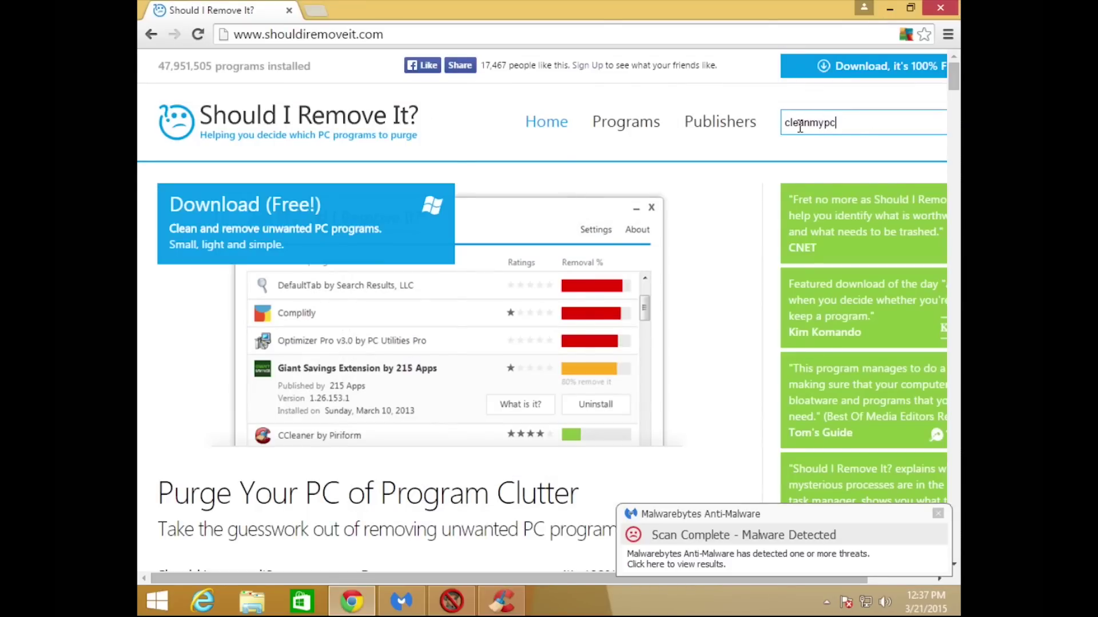
{"action": "key", "text": "Return"}
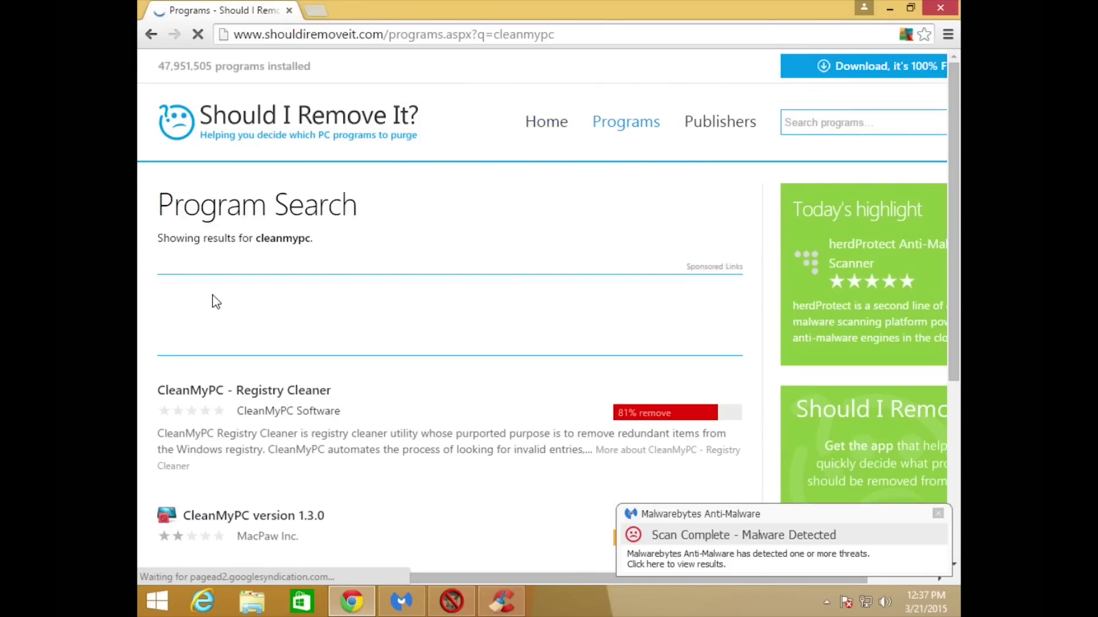
{"action": "scroll", "coordinate": [213, 299], "scroll_direction": "down", "scroll_amount": 1}
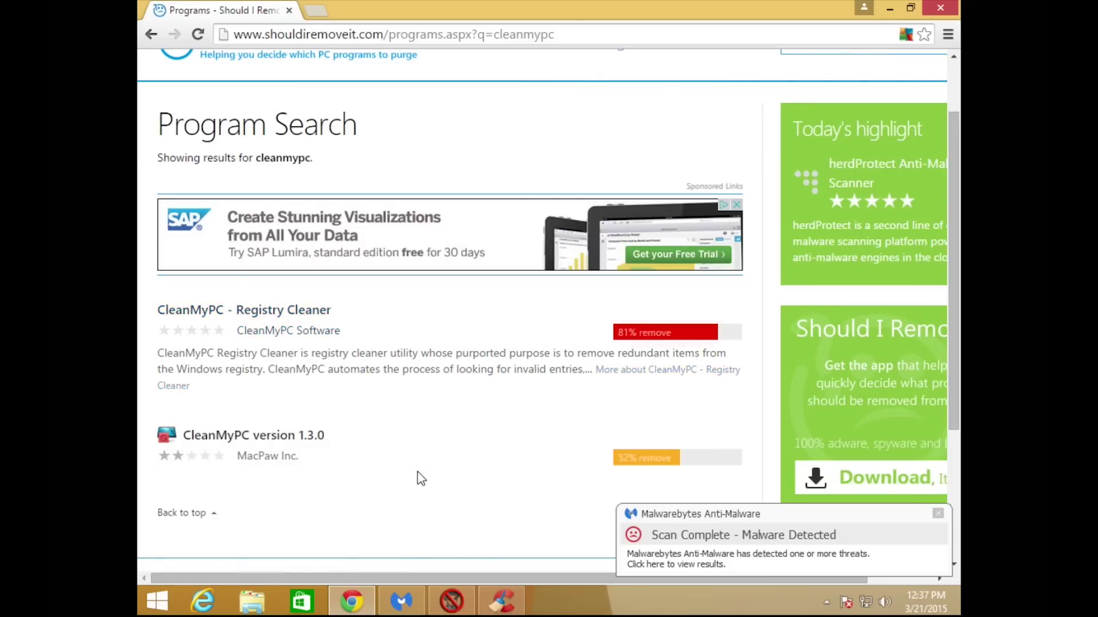
Compare CCleaner's program list again with the CleanMyPC search results.
{"action": "left_click", "coordinate": [497, 608]}
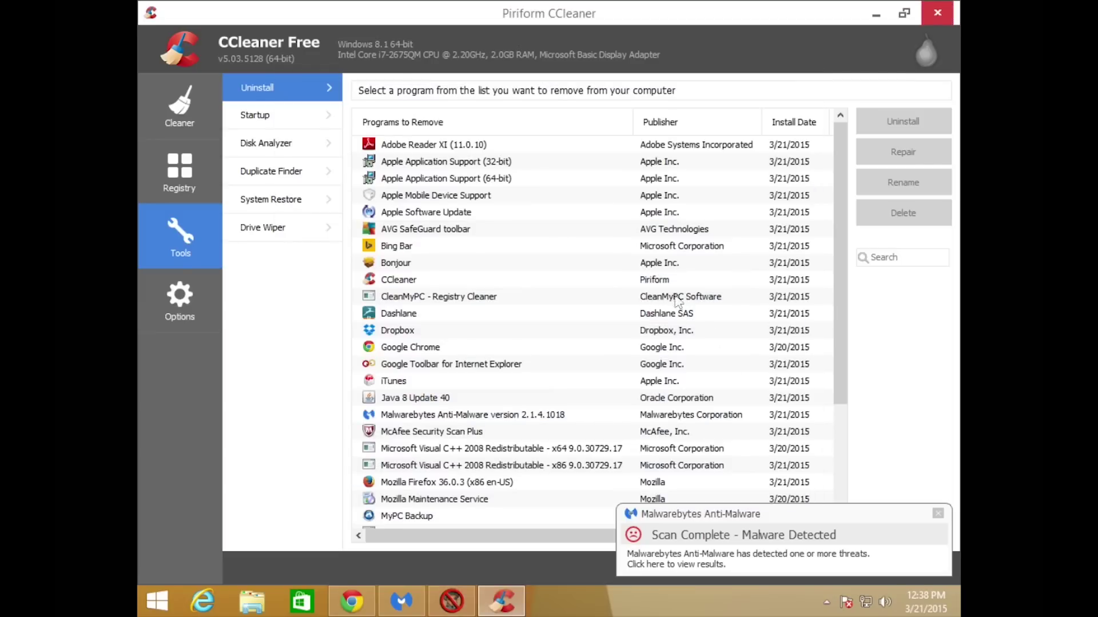
{"action": "left_click", "coordinate": [875, 16]}
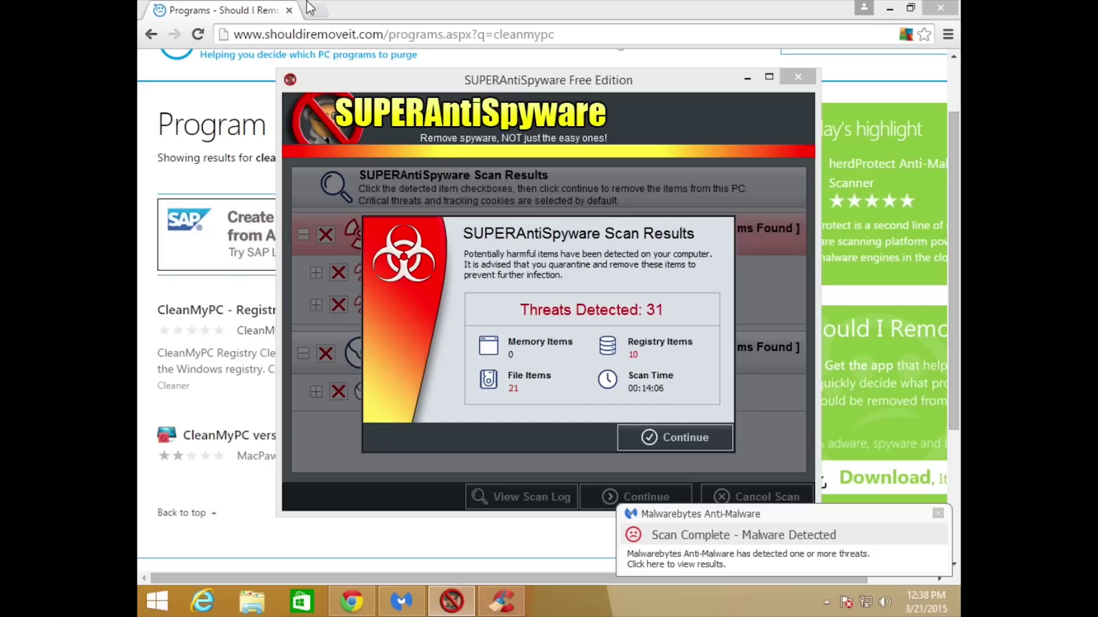
{"action": "left_click", "coordinate": [245, 16]}
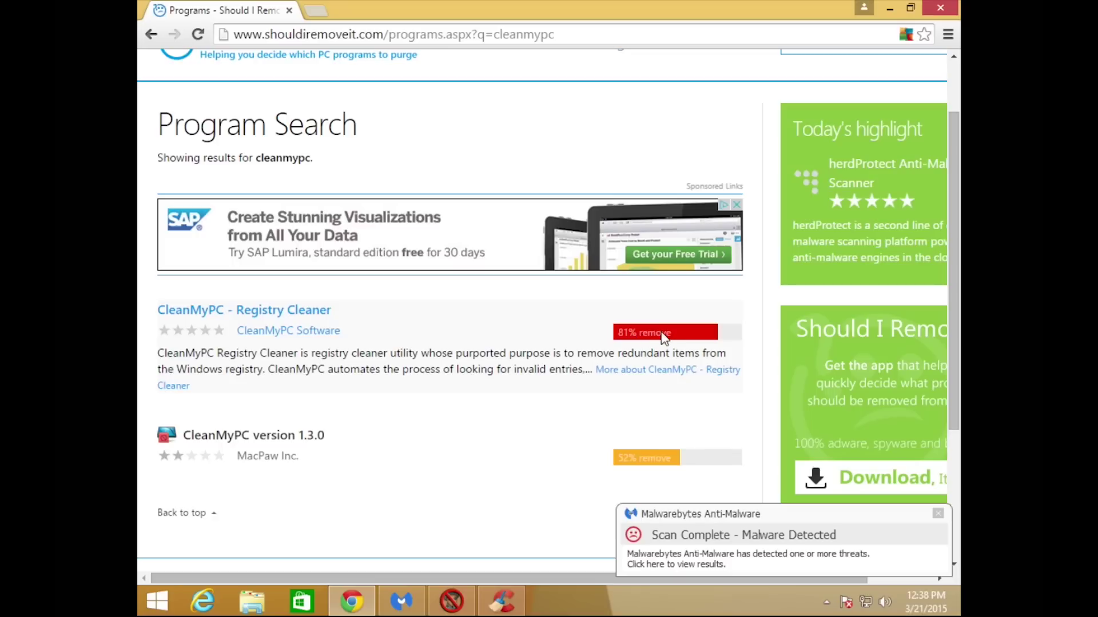
Switch back to CCleaner's Tools > Uninstall program list.
{"action": "mouse_move", "coordinate": [639, 462]}
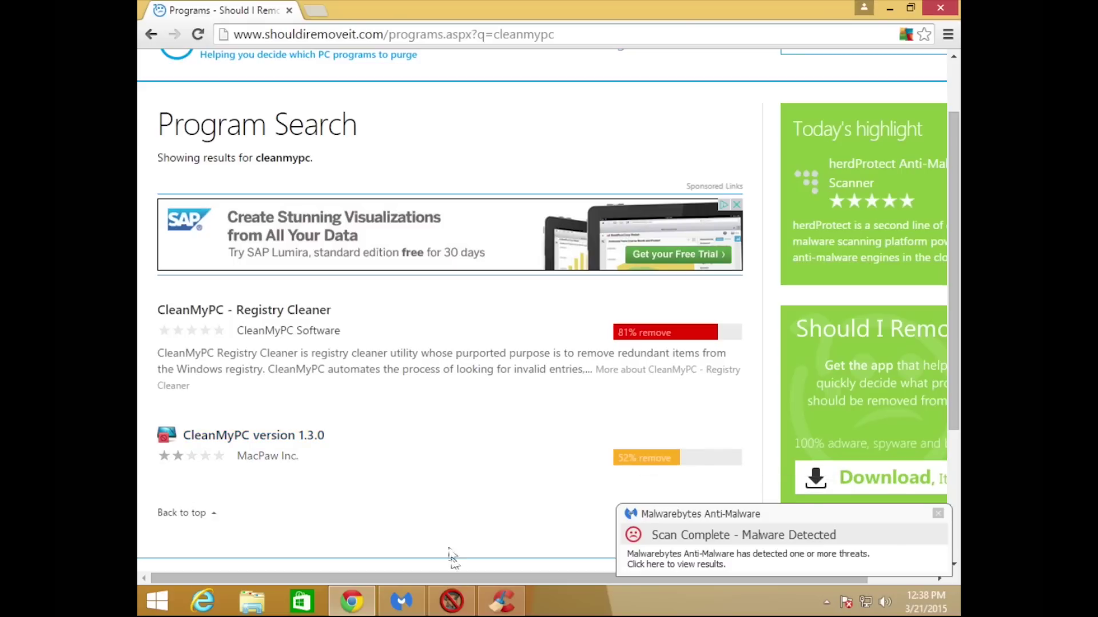
{"action": "left_click", "coordinate": [499, 602]}
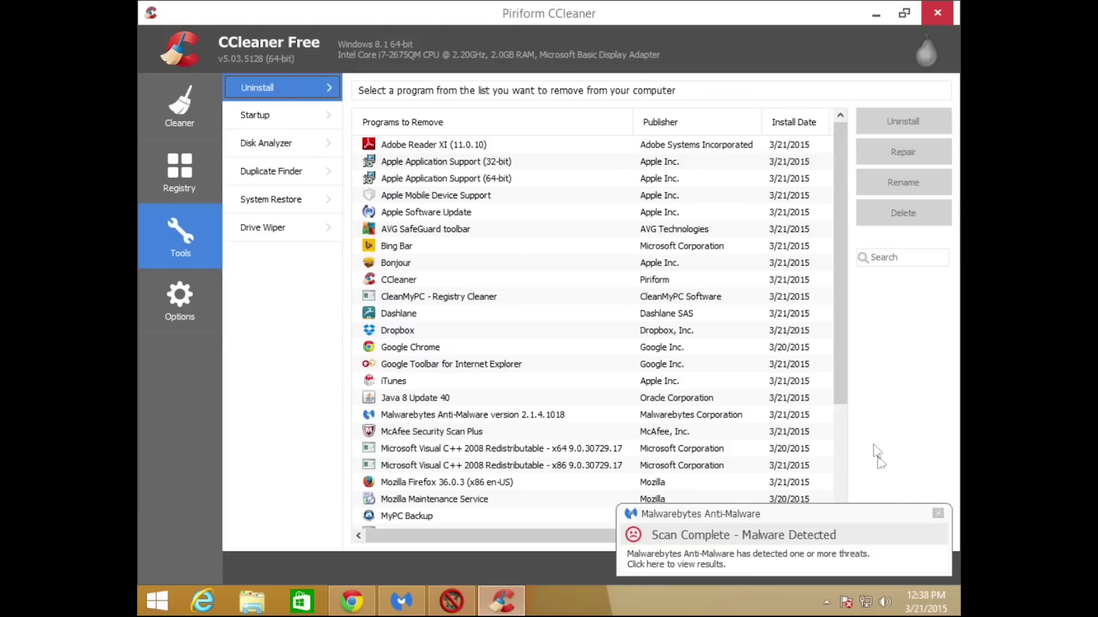
Dismiss the Malwarebytes alert, uninstall Bing Bar, then select the AVG SafeGuard and Yahoo Toolbar entries.
{"action": "left_click", "coordinate": [937, 513]}
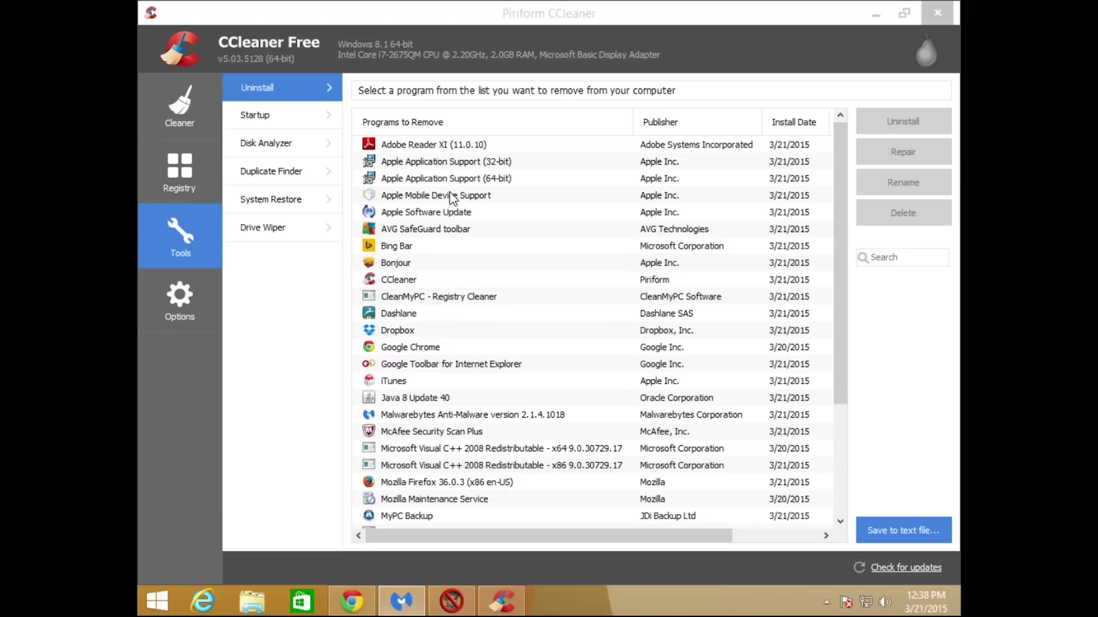
{"action": "left_click", "coordinate": [461, 230]}
{"action": "left_click", "coordinate": [413, 249]}
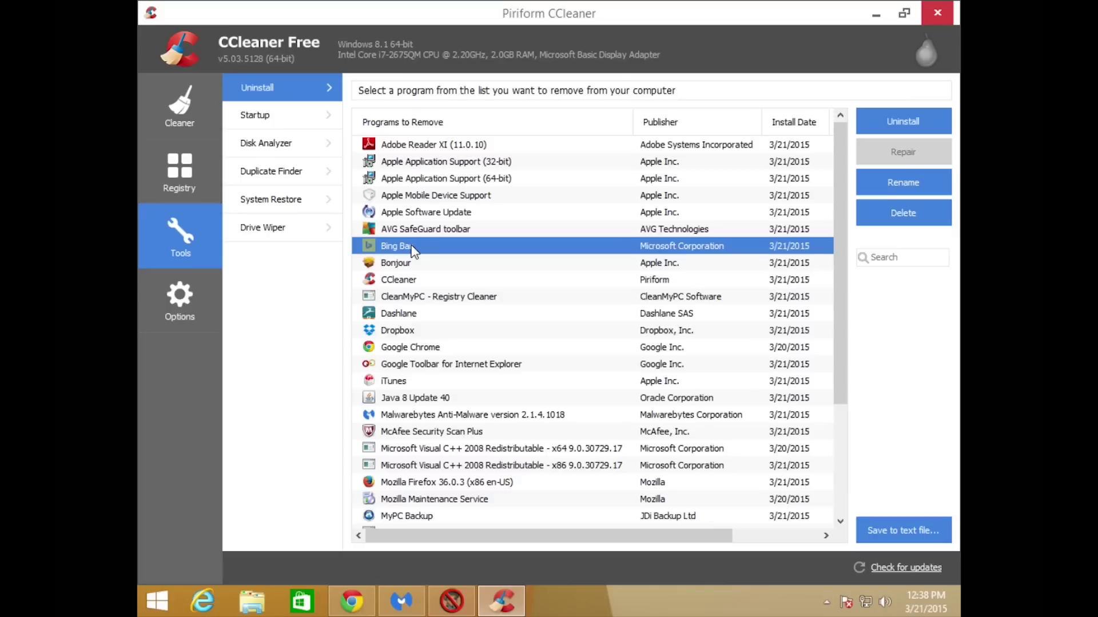
{"action": "left_click", "coordinate": [467, 233]}
{"action": "left_click", "coordinate": [913, 114]}
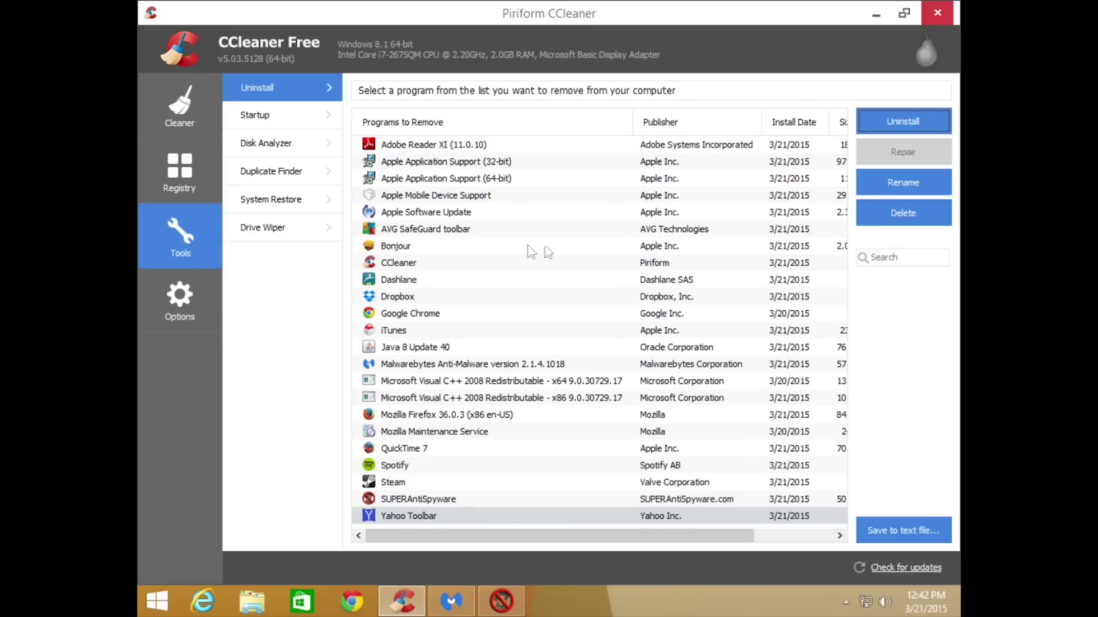
{"action": "left_click", "coordinate": [453, 230]}
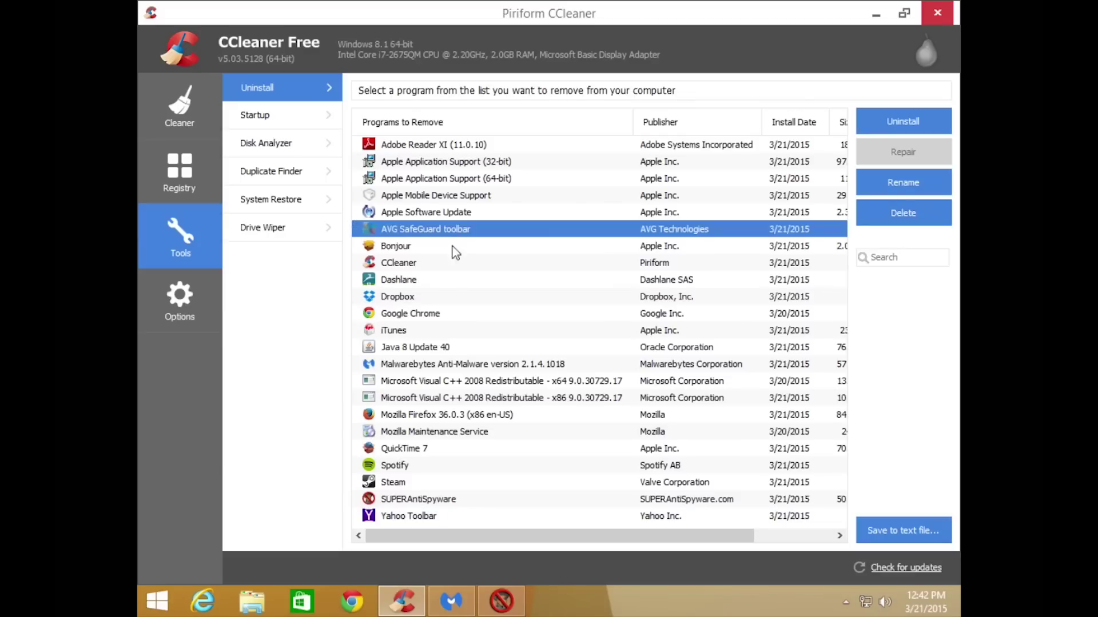
{"action": "left_click", "coordinate": [420, 518]}
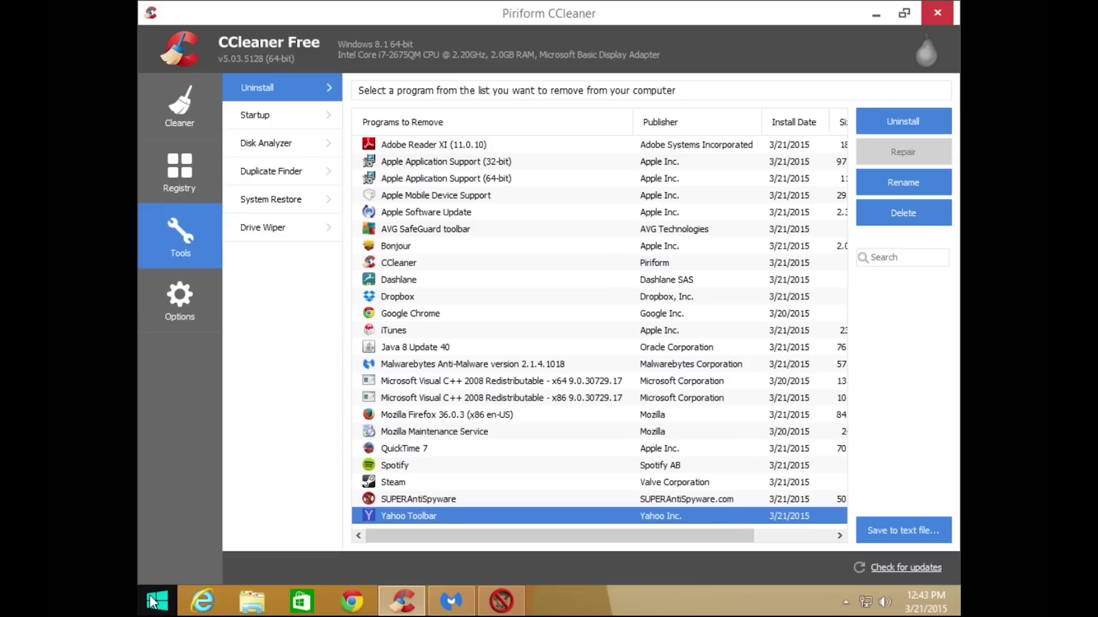
Search Start for 'control panel' and open Programs > Uninstall a program.
{"action": "left_click", "coordinate": [152, 601]}
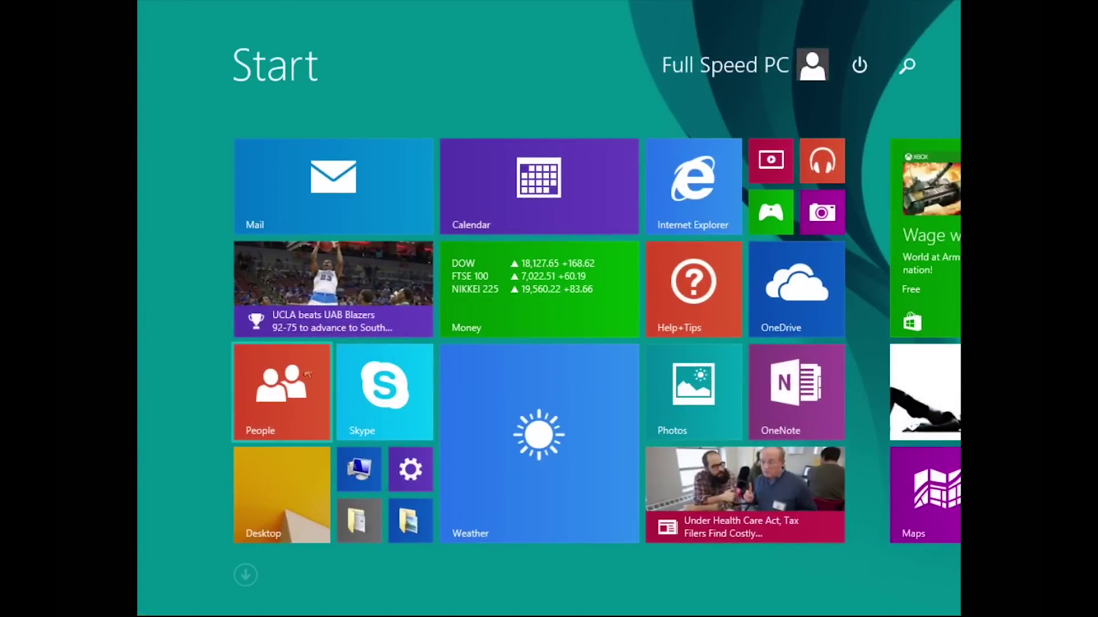
{"action": "left_click", "coordinate": [913, 65]}
{"action": "type", "text": "control "}
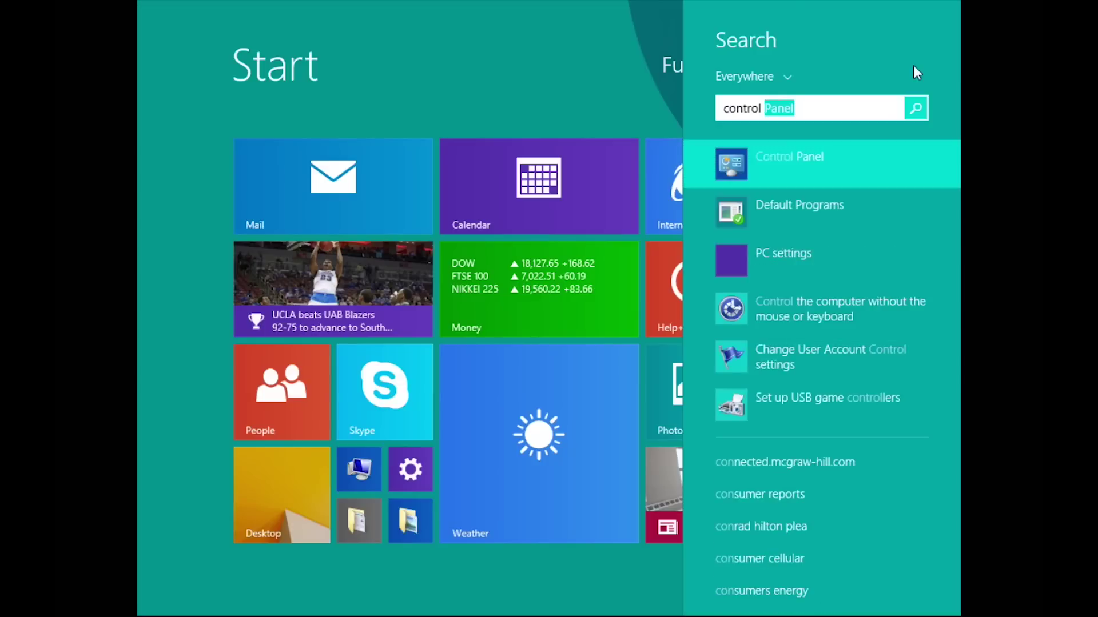
{"action": "type", "text": "panel"}
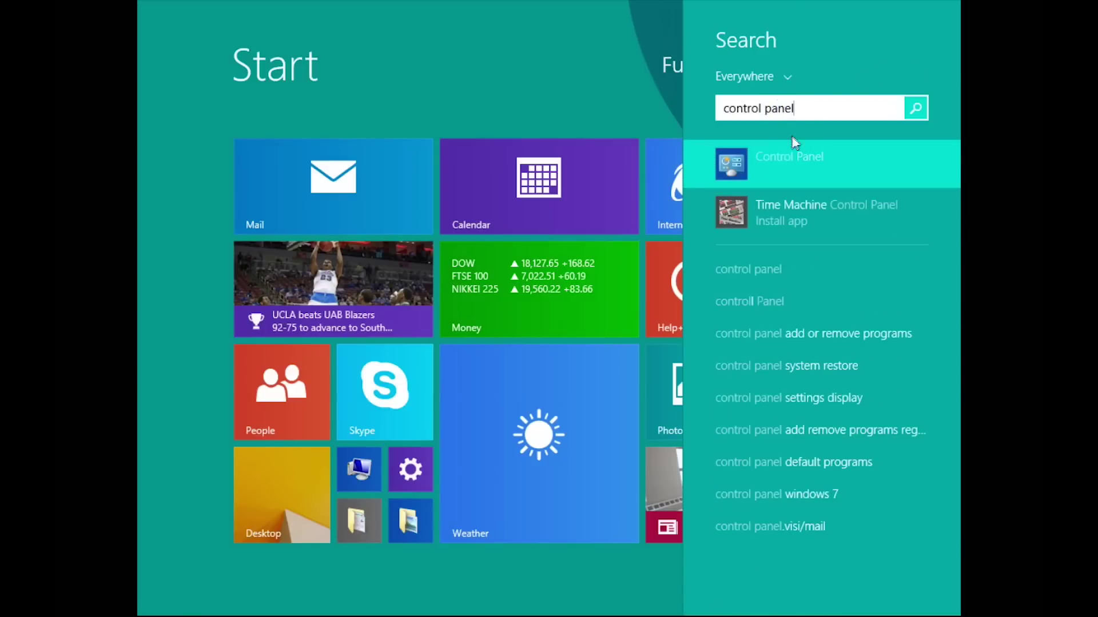
{"action": "left_click", "coordinate": [765, 172]}
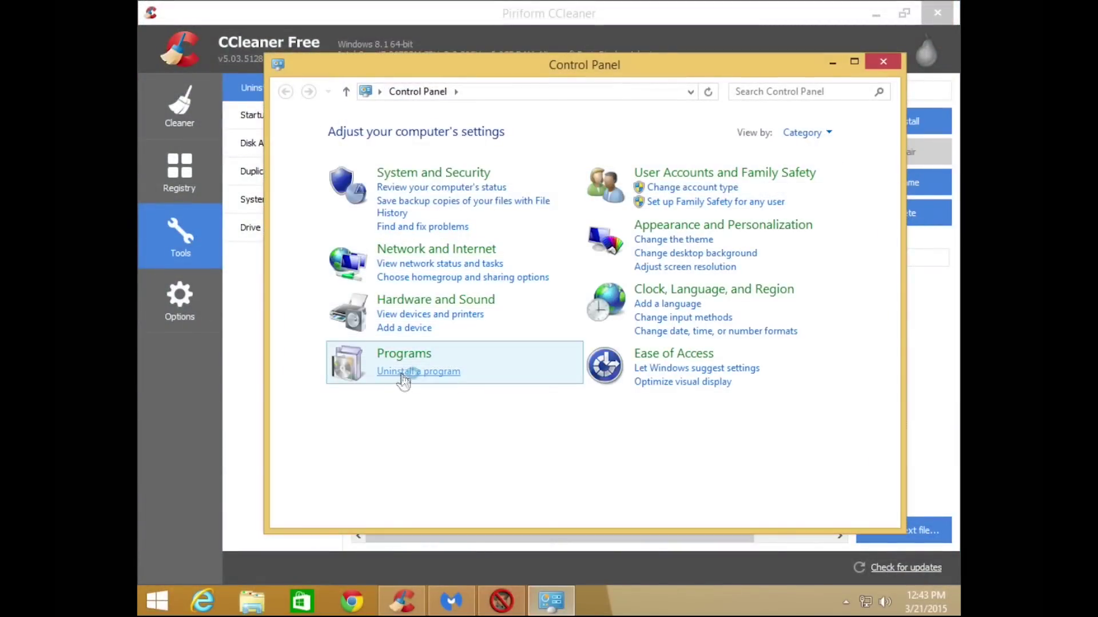
{"action": "left_click", "coordinate": [403, 377]}
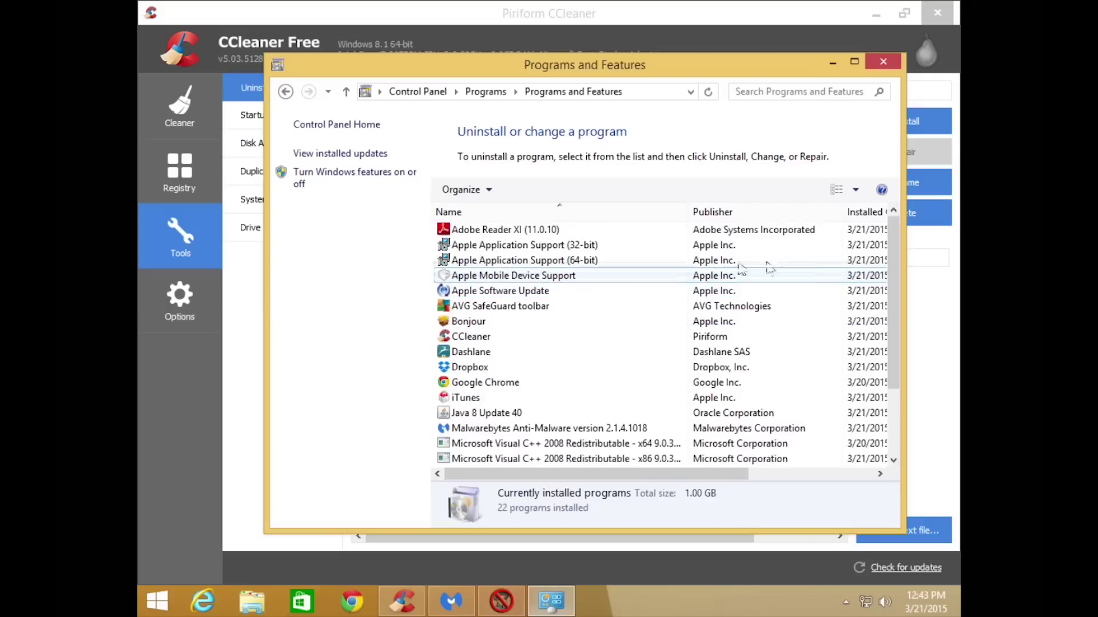
{"action": "left_click_drag", "start_coordinate": [896, 259], "coordinate": [912, 234]}
Close Programs and Features, then select every Tools > Startup entry from CCleaner Monitoring down and disable them.
{"action": "left_click", "coordinate": [883, 62]}
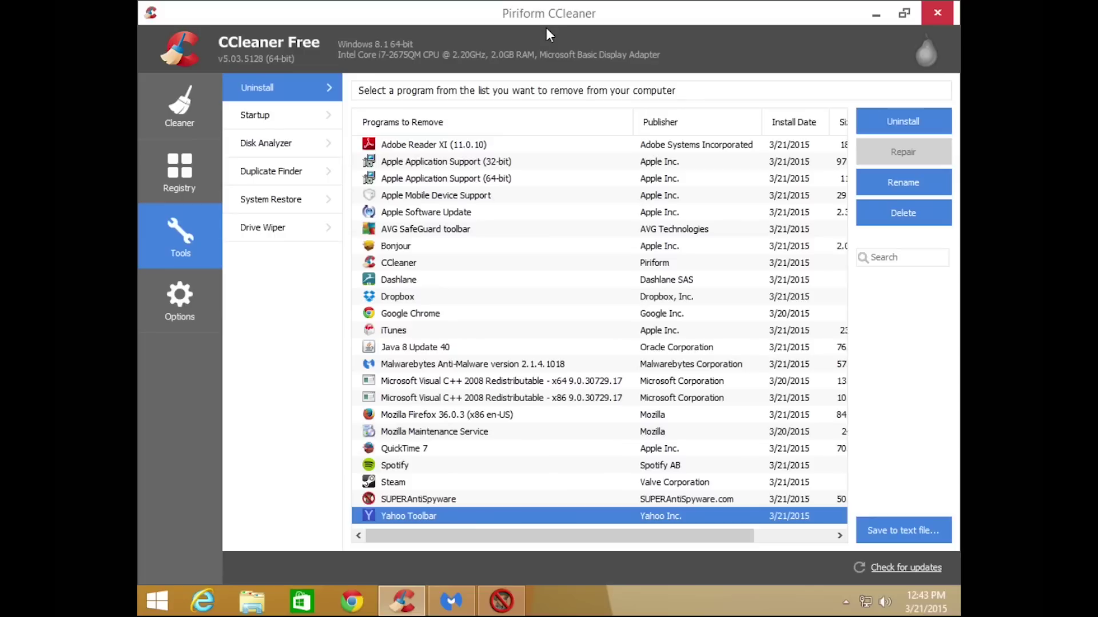
{"action": "left_click", "coordinate": [261, 114]}
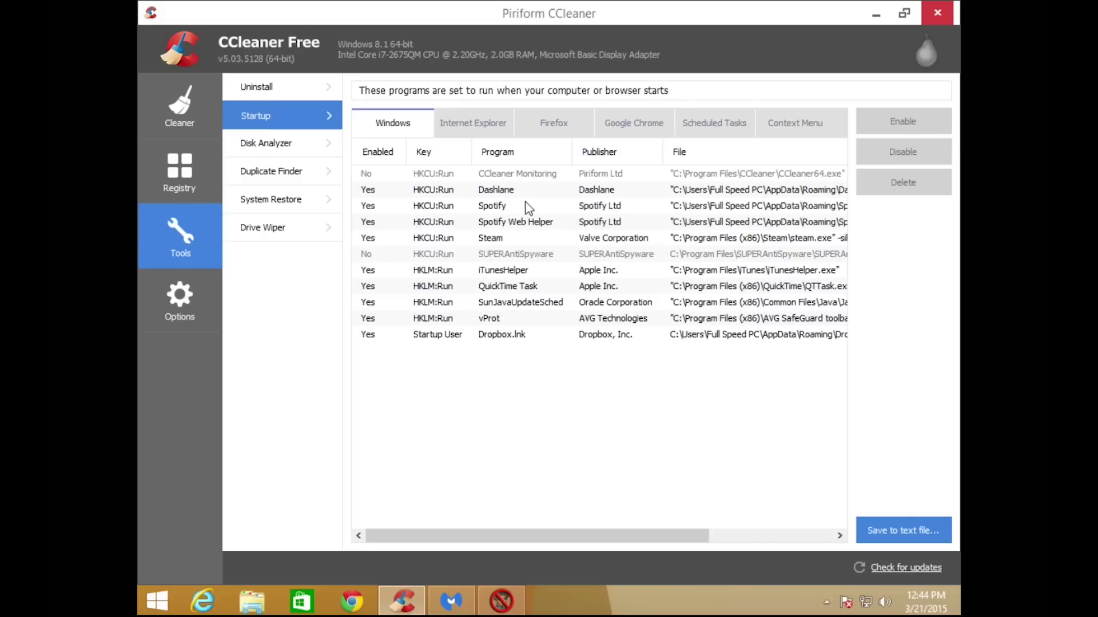
{"action": "left_click", "coordinate": [450, 178]}
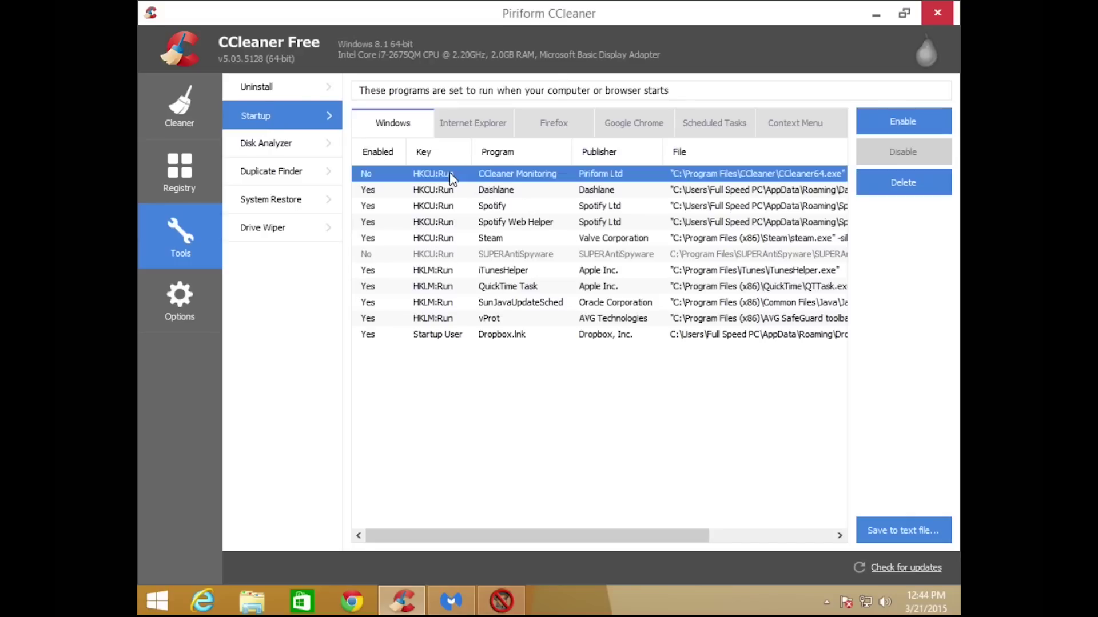
{"action": "key", "text": "shift+Down"}
{"action": "key", "text": "shift+Down"}
{"action": "key", "text": "shift+Down"}
{"action": "key", "text": "shift+Down"}
{"action": "key", "text": "shift+Down"}
{"action": "key", "text": "shift+Down"}
{"action": "key", "text": "shift+Down"}
{"action": "key", "text": "shift+Down"}
{"action": "key", "text": "shift+Down"}
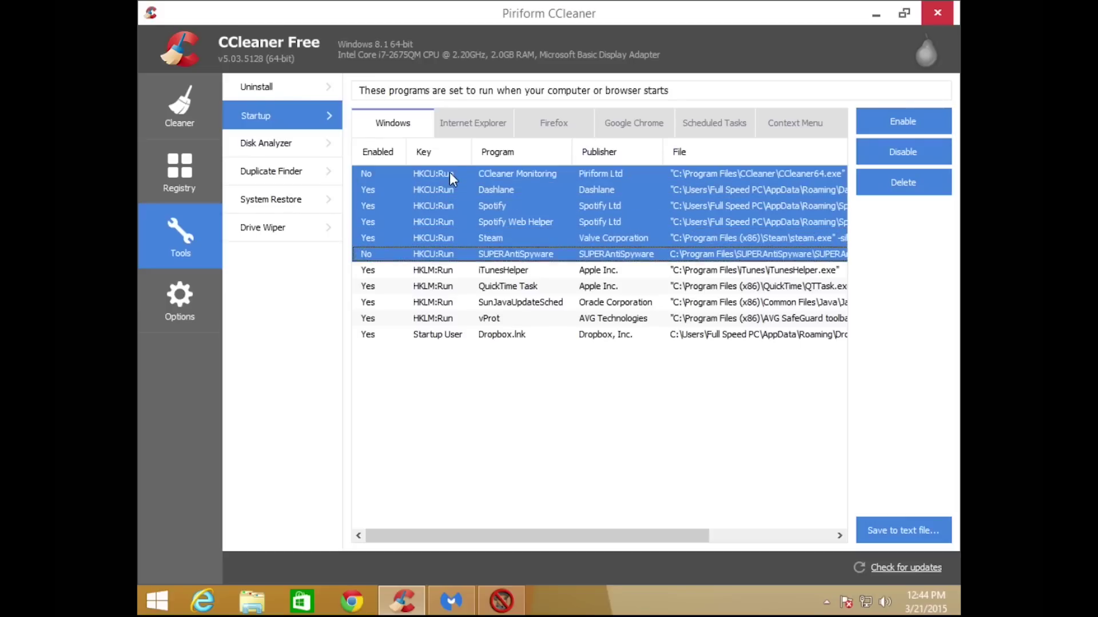
{"action": "key", "text": "shift+Down"}
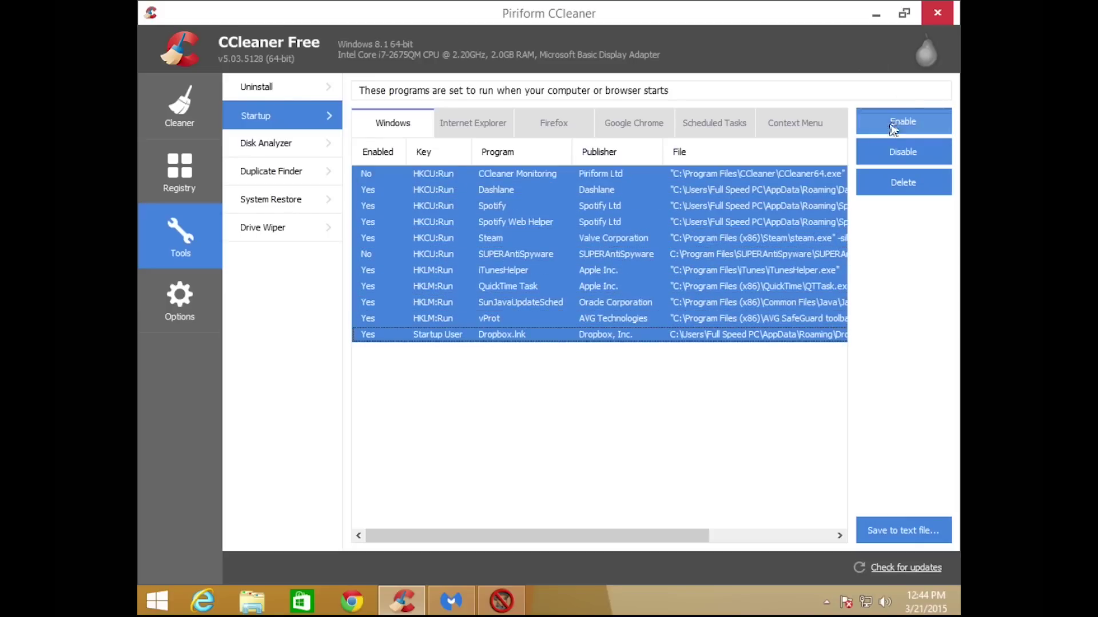
{"action": "left_click", "coordinate": [862, 149]}
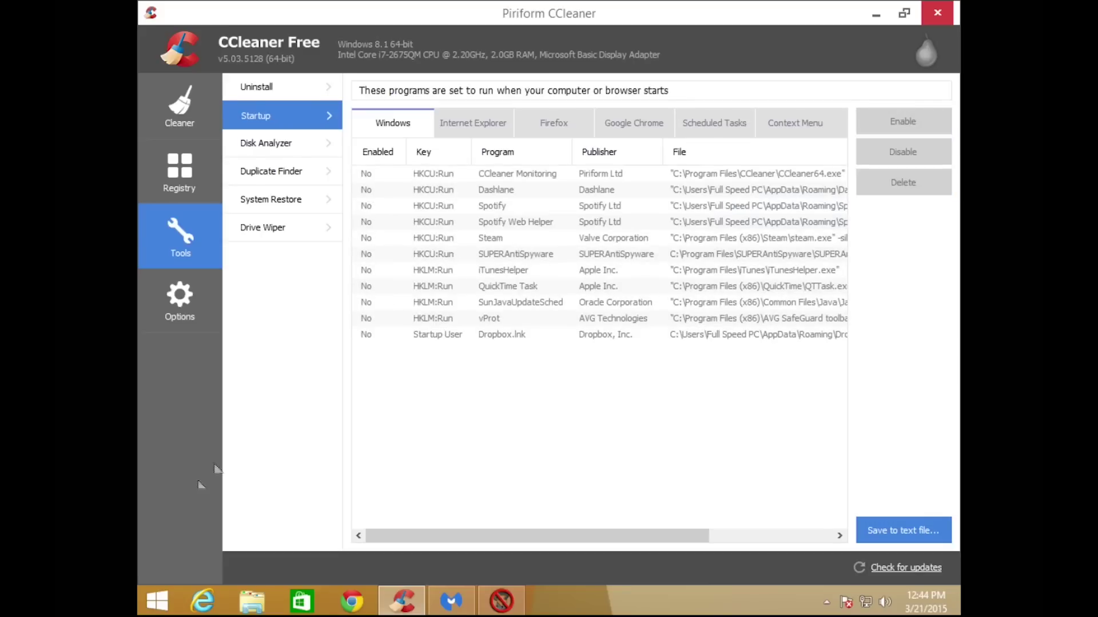
{"action": "left_click", "coordinate": [154, 602]}
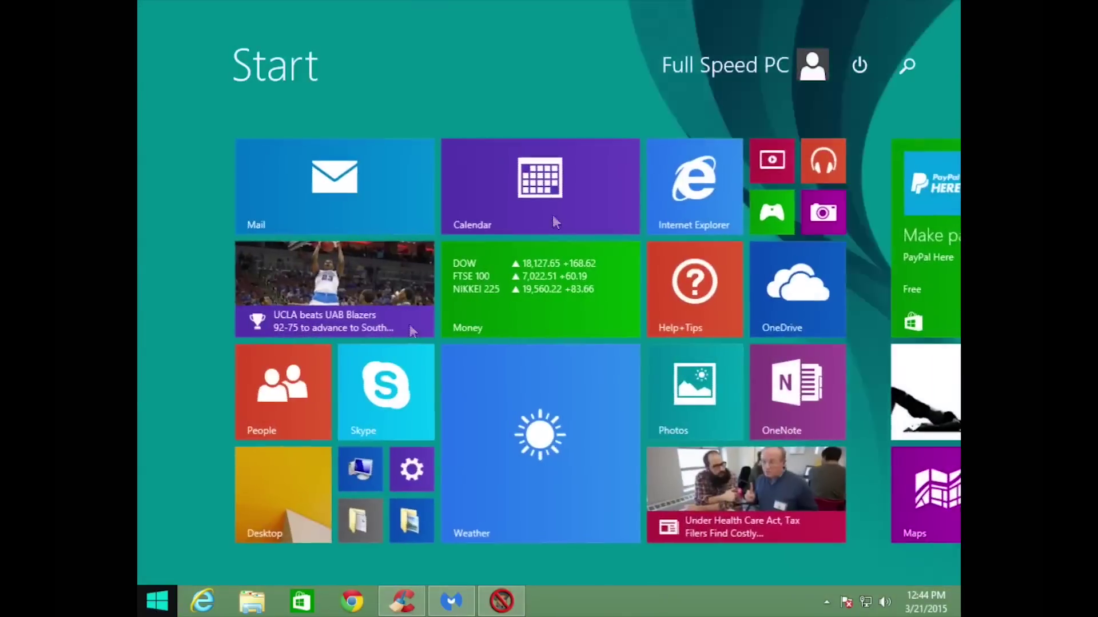
{"action": "left_click", "coordinate": [896, 52]}
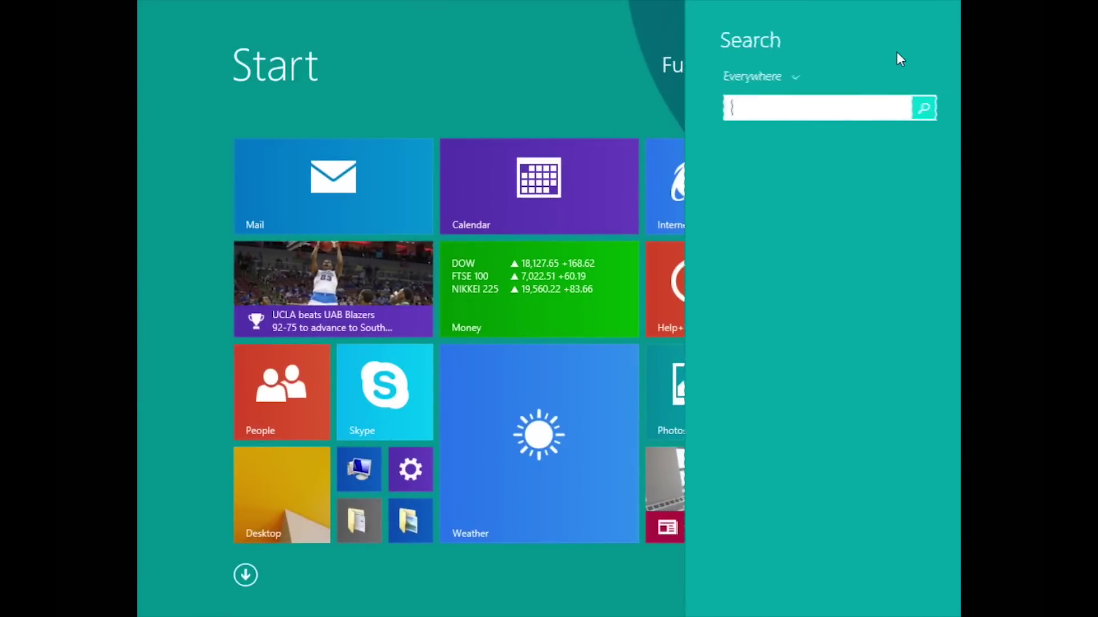
{"action": "type", "text": "msco"}
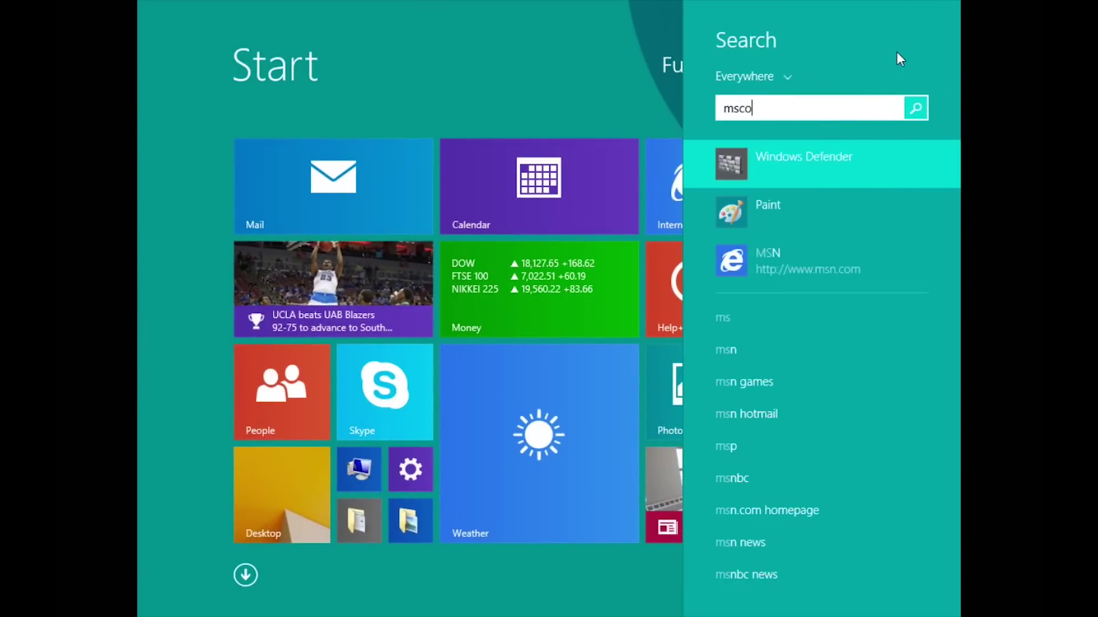
{"action": "type", "text": "nfig"}
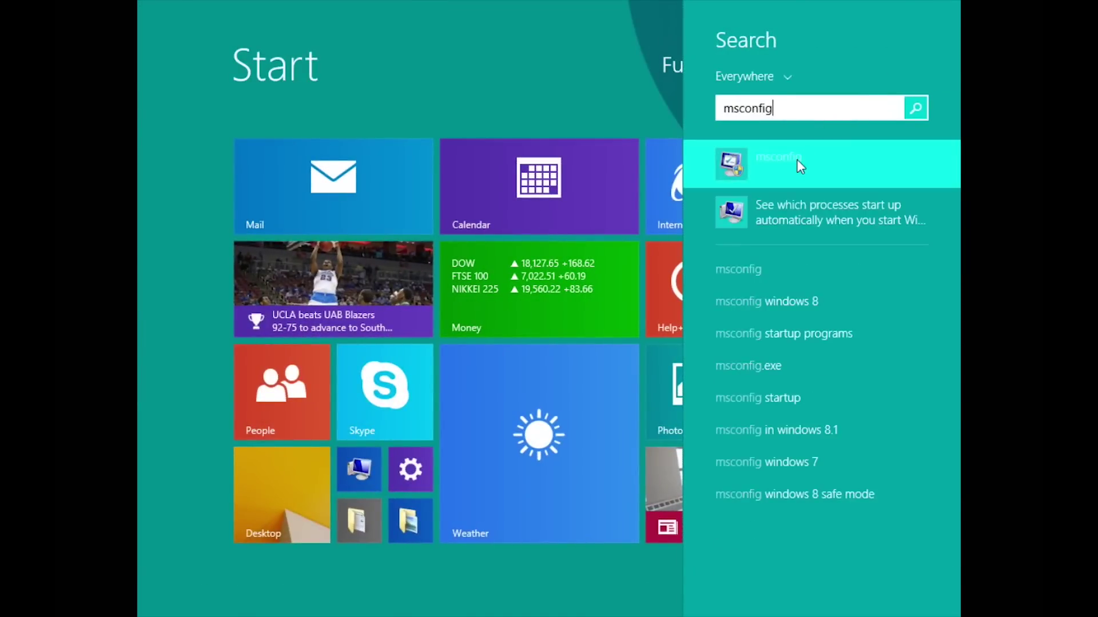
{"action": "right_click", "coordinate": [797, 159]}
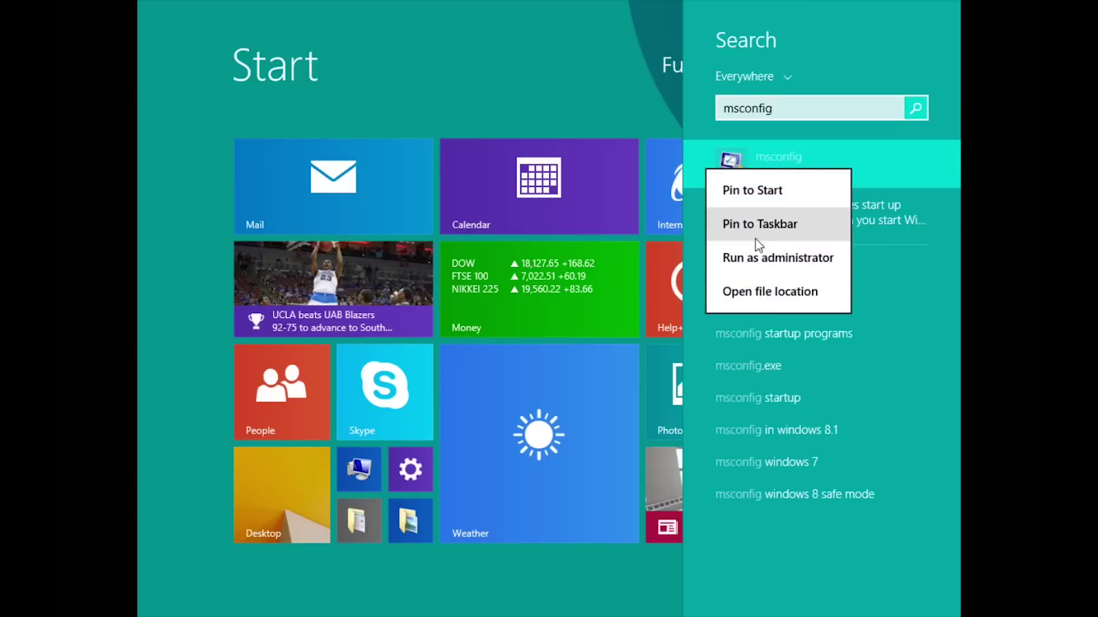
{"action": "left_click", "coordinate": [748, 271]}
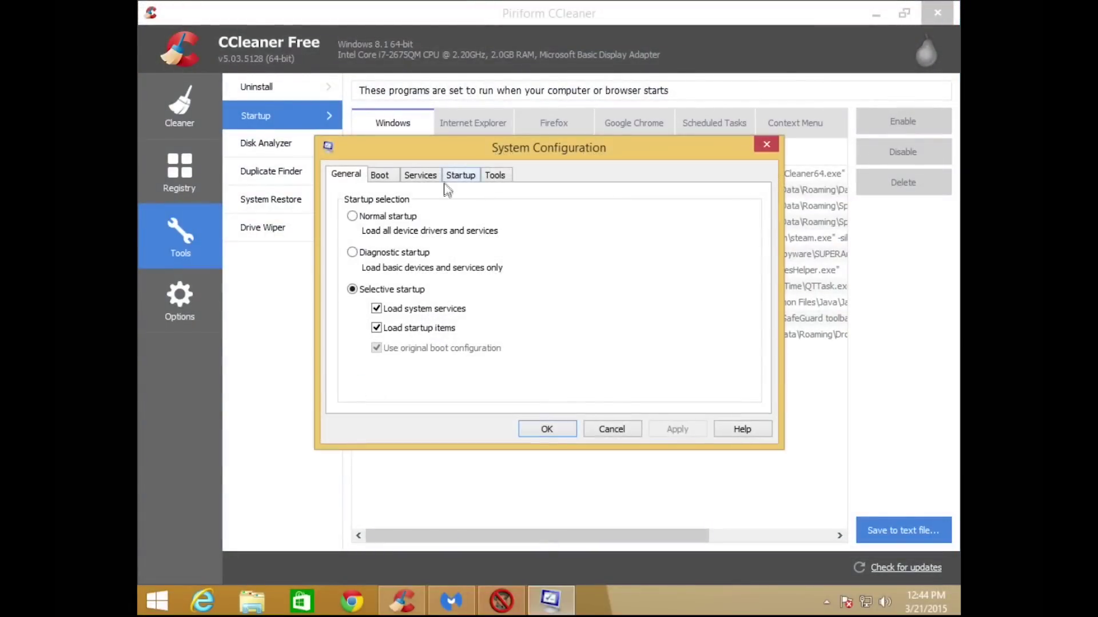
{"action": "left_click", "coordinate": [468, 178]}
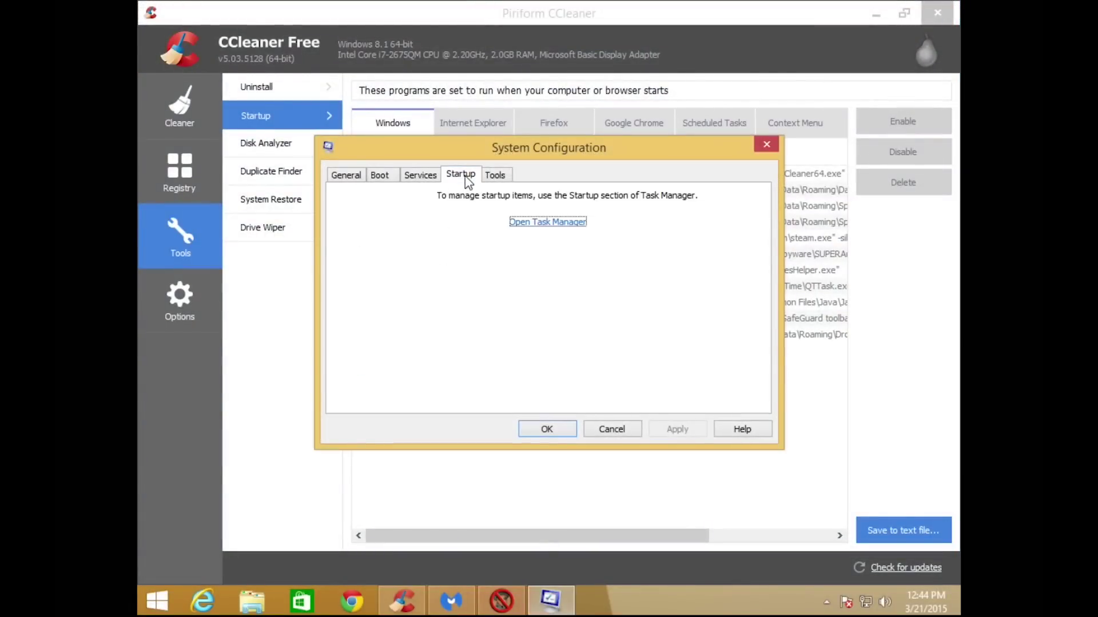
{"action": "left_click", "coordinate": [546, 223]}
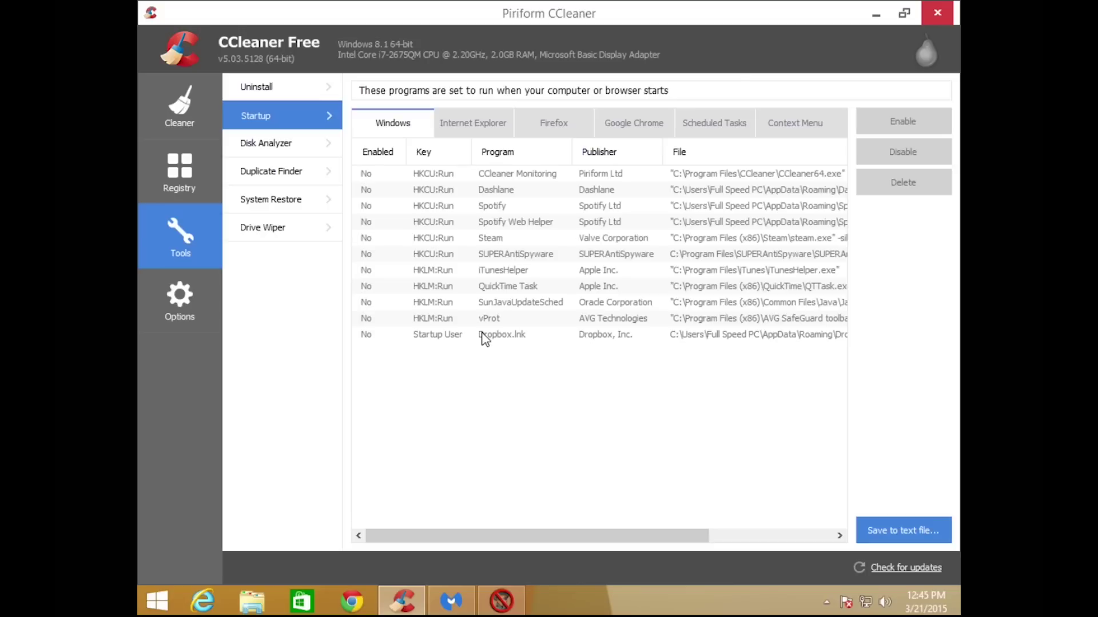
Disable Dashlane BHO, both AVG SafeGuard toolbars and Dashlane Toolbar in Internet Explorer's startup list.
{"action": "left_click", "coordinate": [468, 129]}
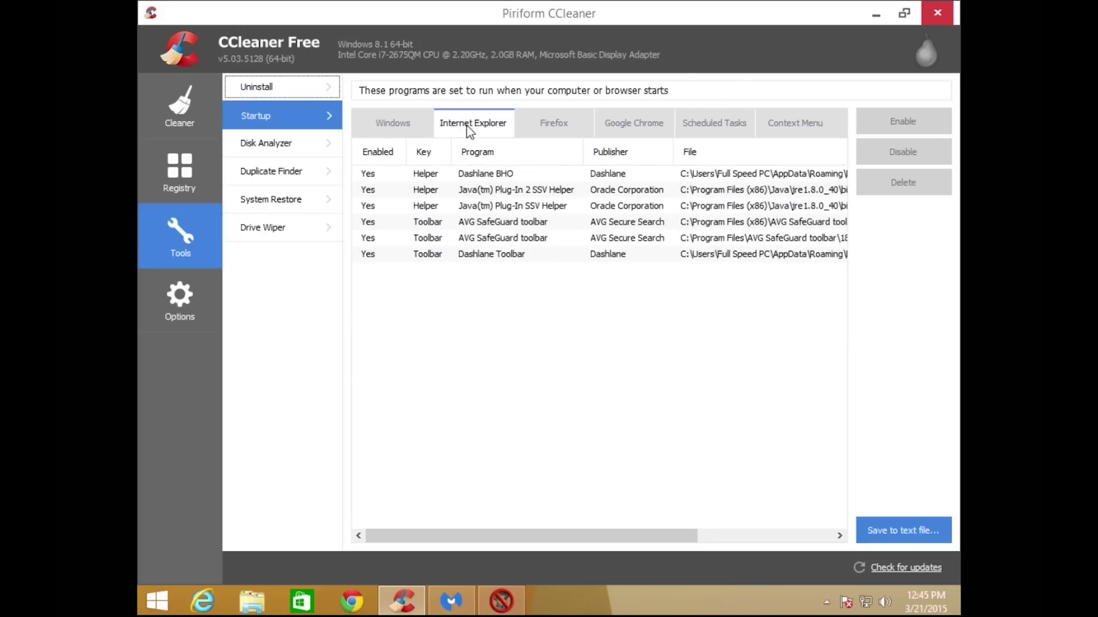
{"action": "left_click", "coordinate": [472, 178]}
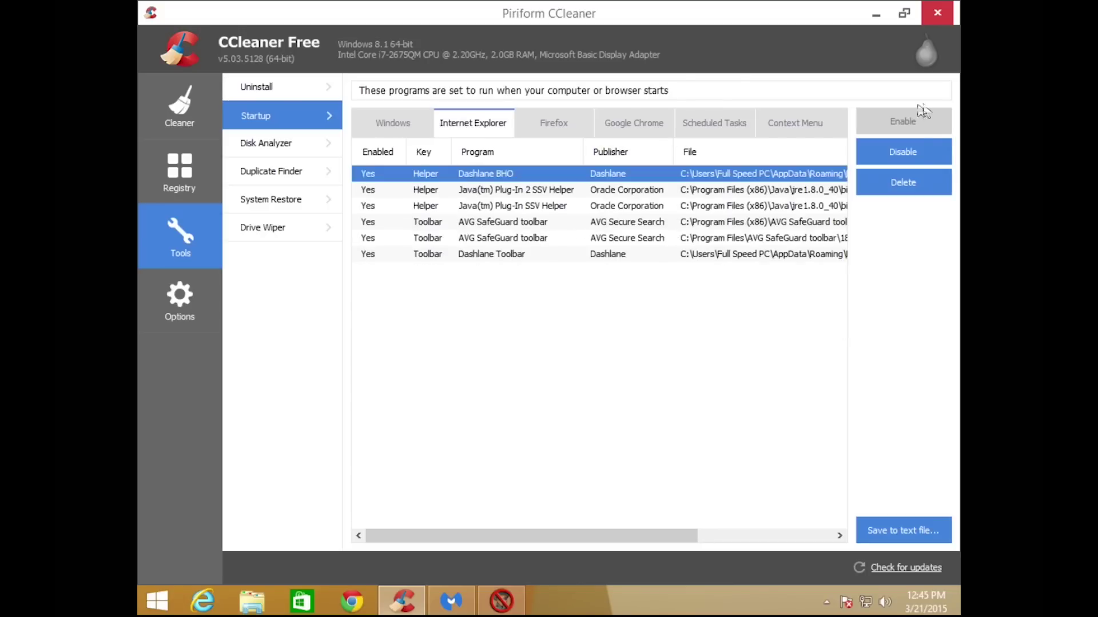
{"action": "left_click", "coordinate": [881, 155]}
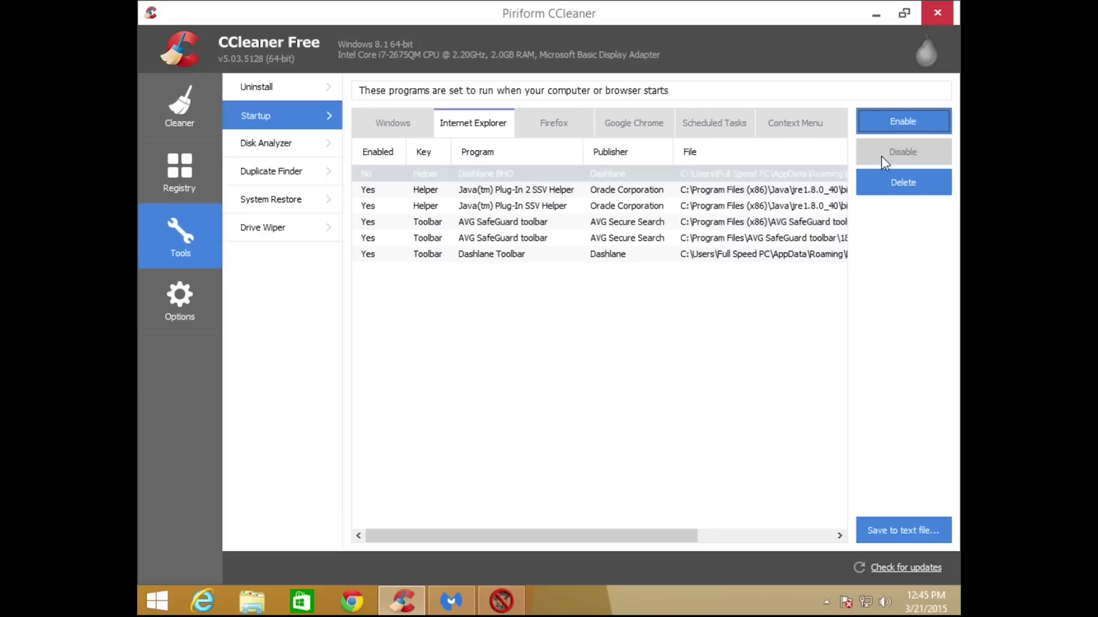
{"action": "left_click", "coordinate": [526, 225]}
{"action": "key", "text": "shift+Down"}
{"action": "key", "text": "shift+Down"}
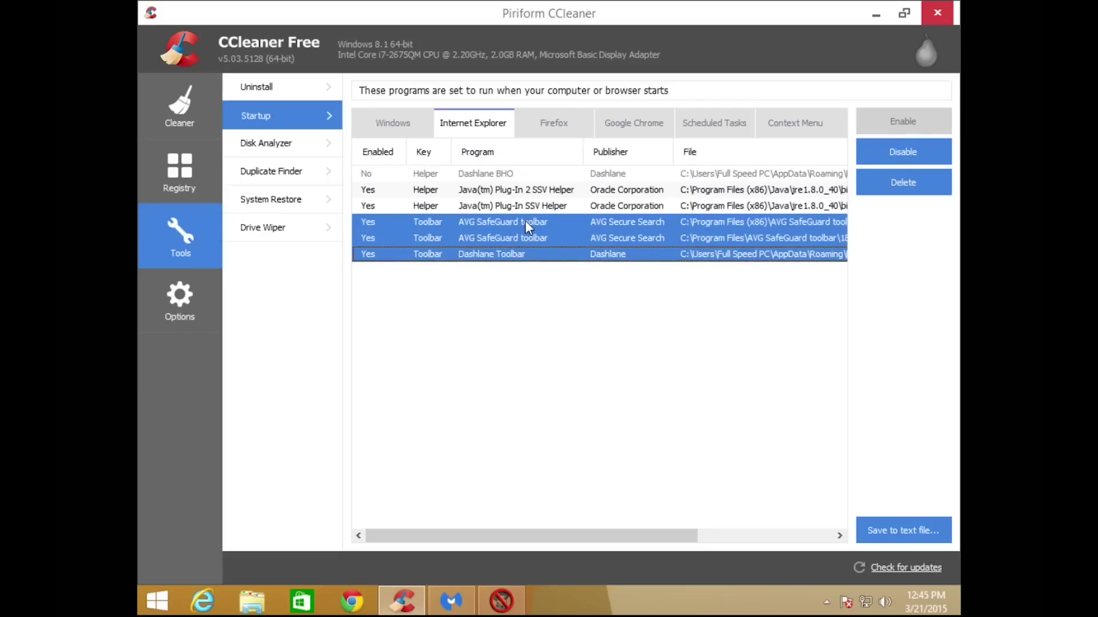
{"action": "left_click", "coordinate": [878, 149]}
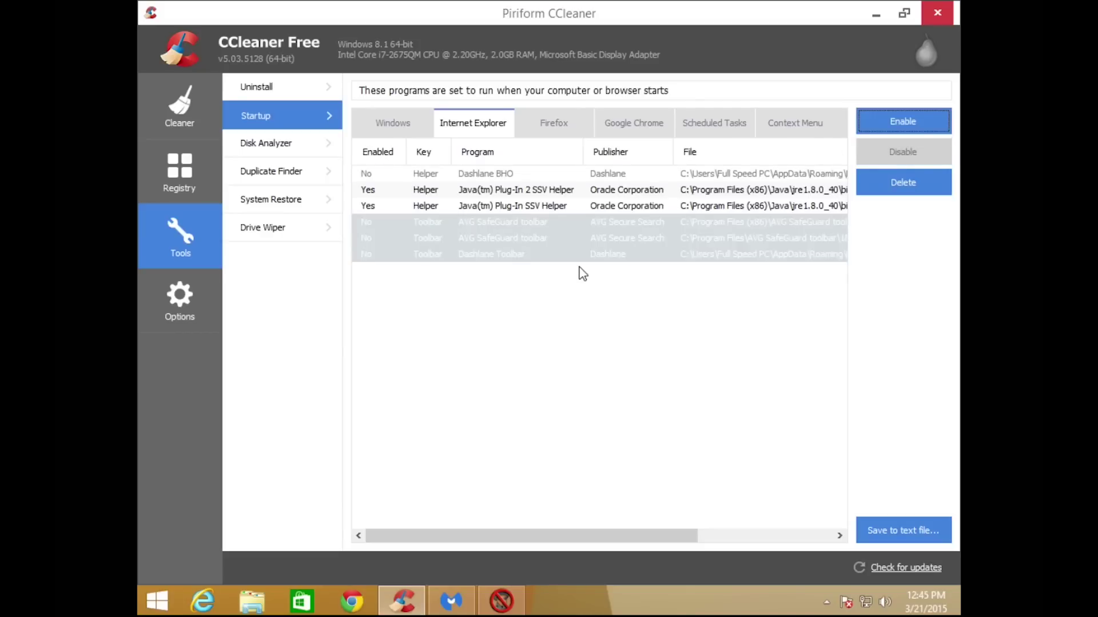
Launch Internet Explorer on inbox.com, check Internet Options without changes, then bring up Manage Add-ons.
{"action": "left_click", "coordinate": [213, 605]}
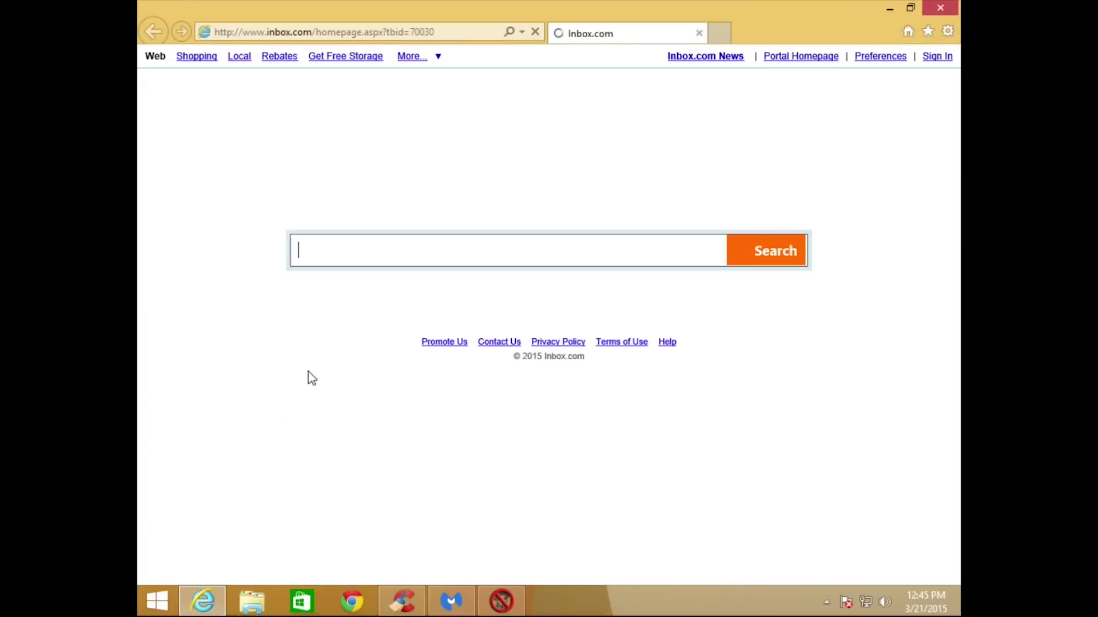
{"action": "left_click", "coordinate": [947, 33]}
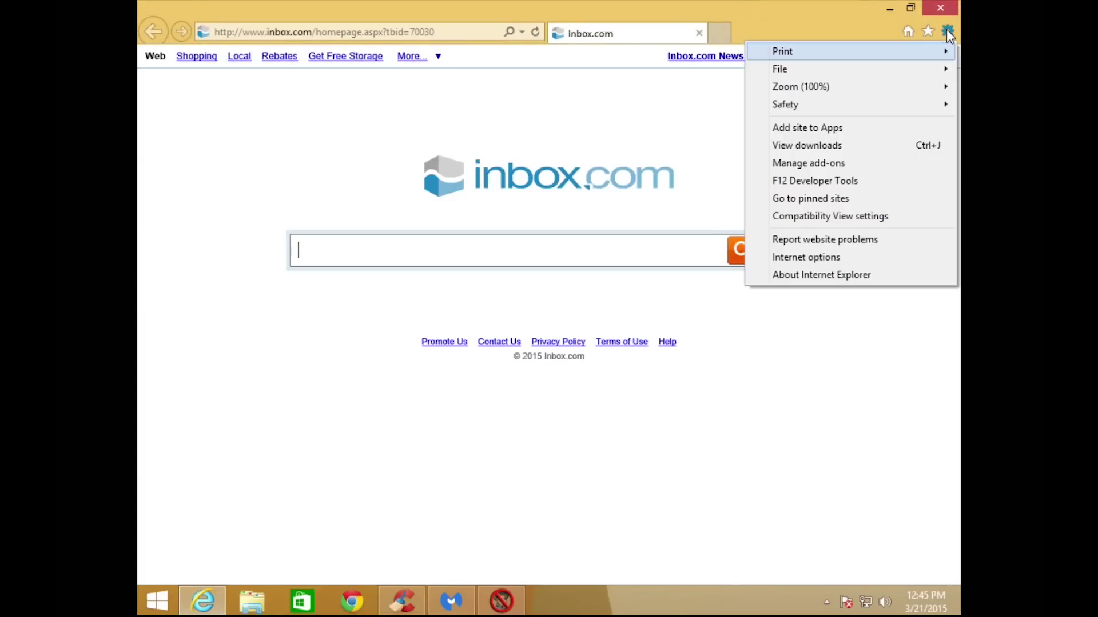
{"action": "left_click", "coordinate": [808, 257]}
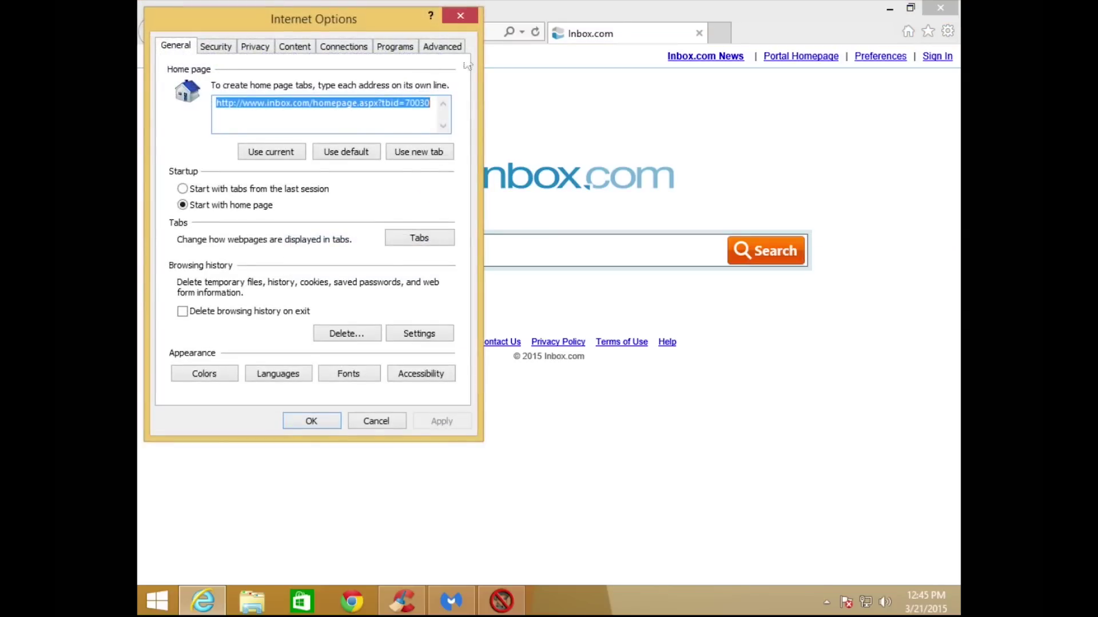
{"action": "left_click", "coordinate": [459, 14]}
{"action": "left_click", "coordinate": [948, 31]}
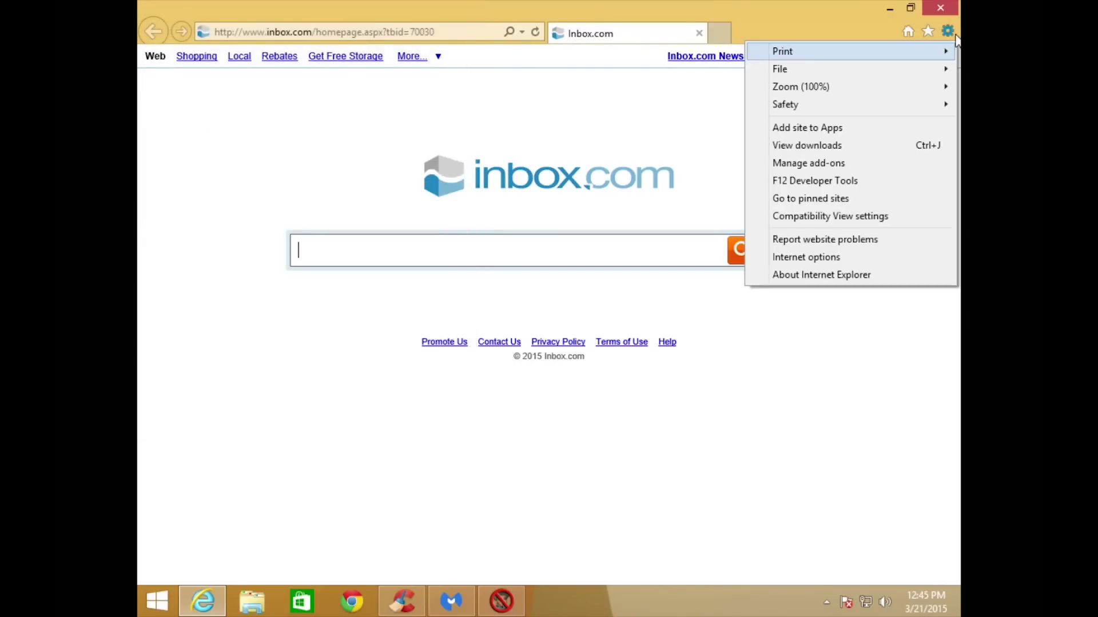
{"action": "left_click", "coordinate": [822, 163]}
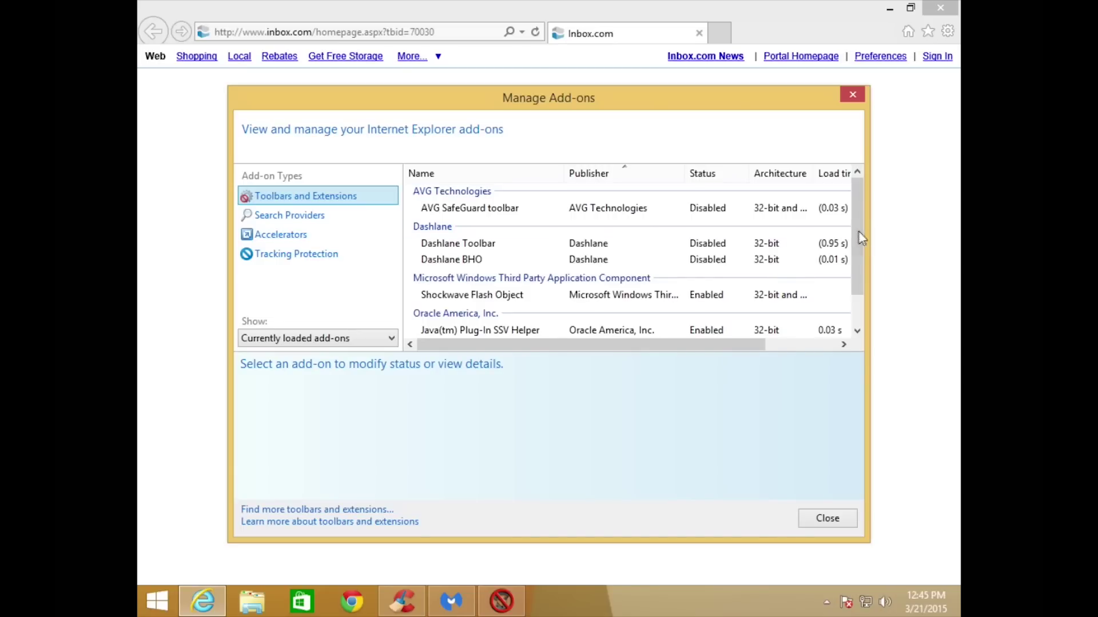
Review the Yahoo, Google and Bing search providers and set Google as default.
{"action": "left_click_drag", "start_coordinate": [856, 232], "coordinate": [862, 203]}
{"action": "left_click", "coordinate": [294, 218]}
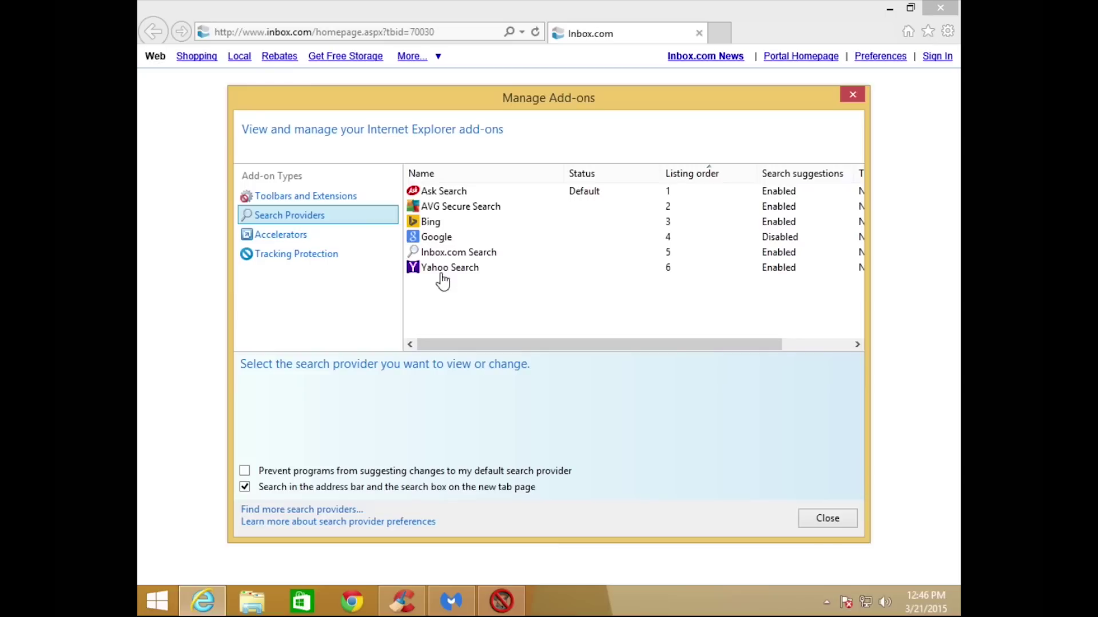
{"action": "left_click", "coordinate": [438, 270]}
{"action": "left_click", "coordinate": [433, 237]}
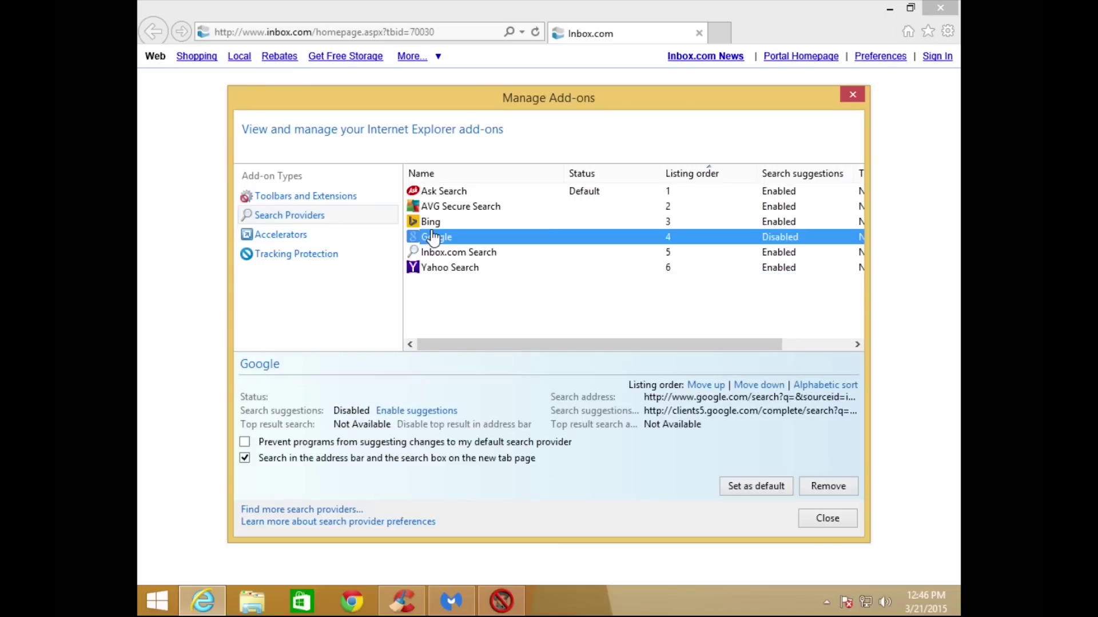
{"action": "left_click", "coordinate": [430, 224]}
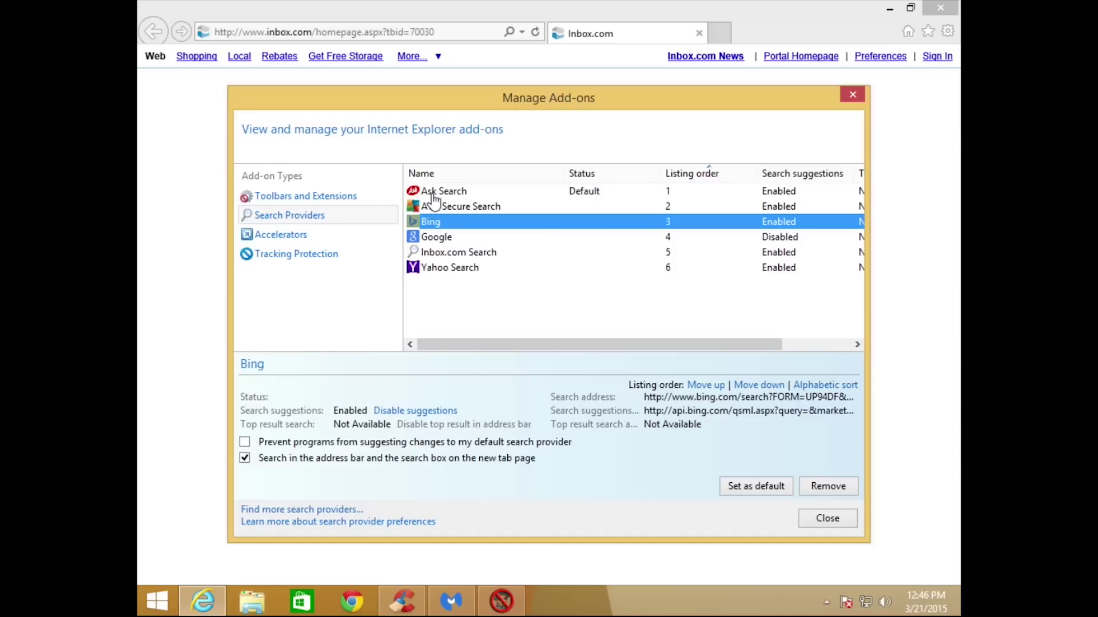
{"action": "left_click", "coordinate": [432, 237]}
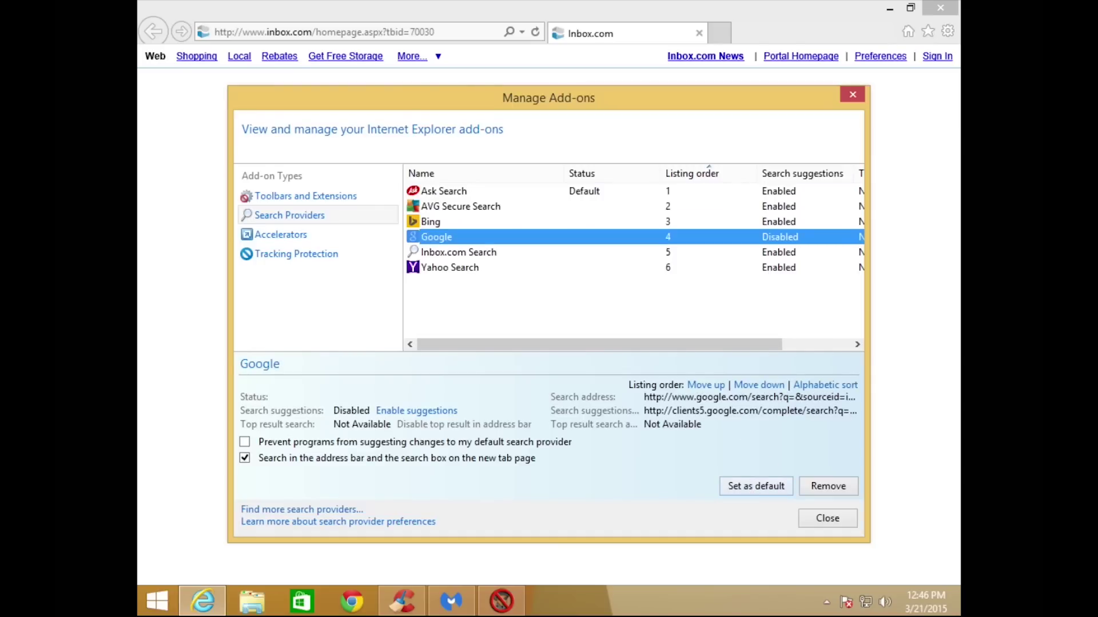
{"action": "left_click", "coordinate": [733, 487]}
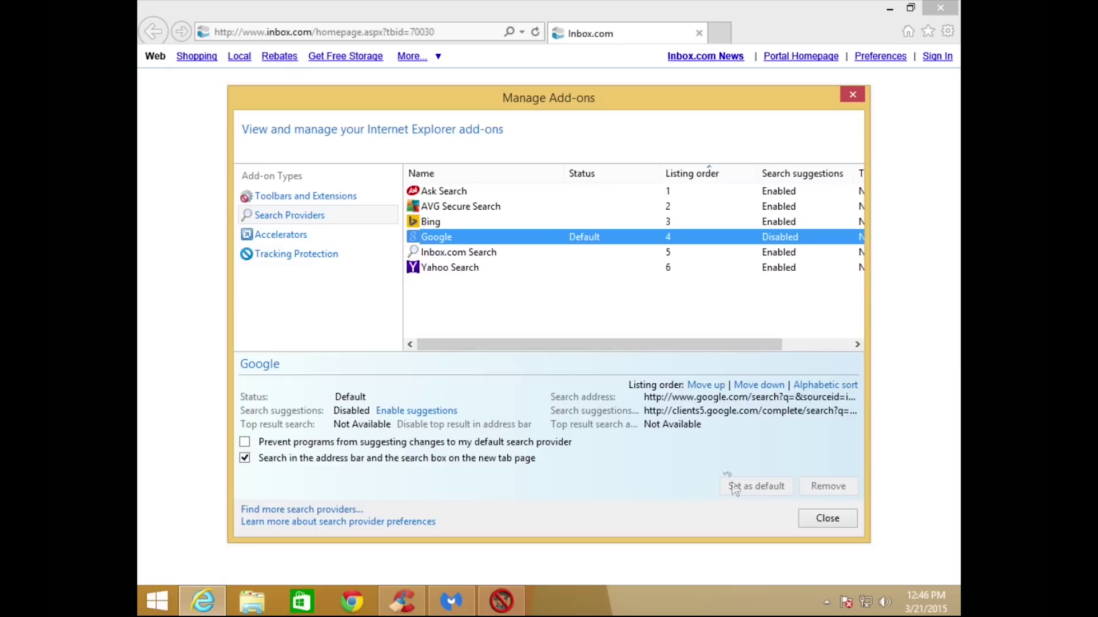
Remove the Ask Search, Inbox.com Search and AVG Secure Search providers, then close Manage Add-ons.
{"action": "left_click", "coordinate": [464, 192]}
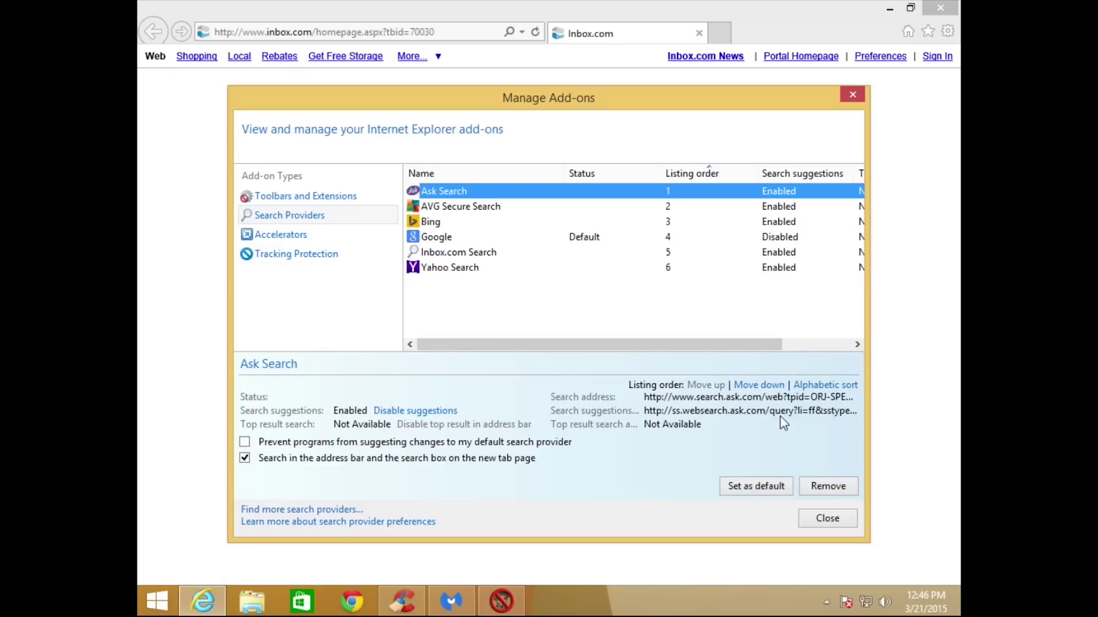
{"action": "left_click", "coordinate": [818, 487]}
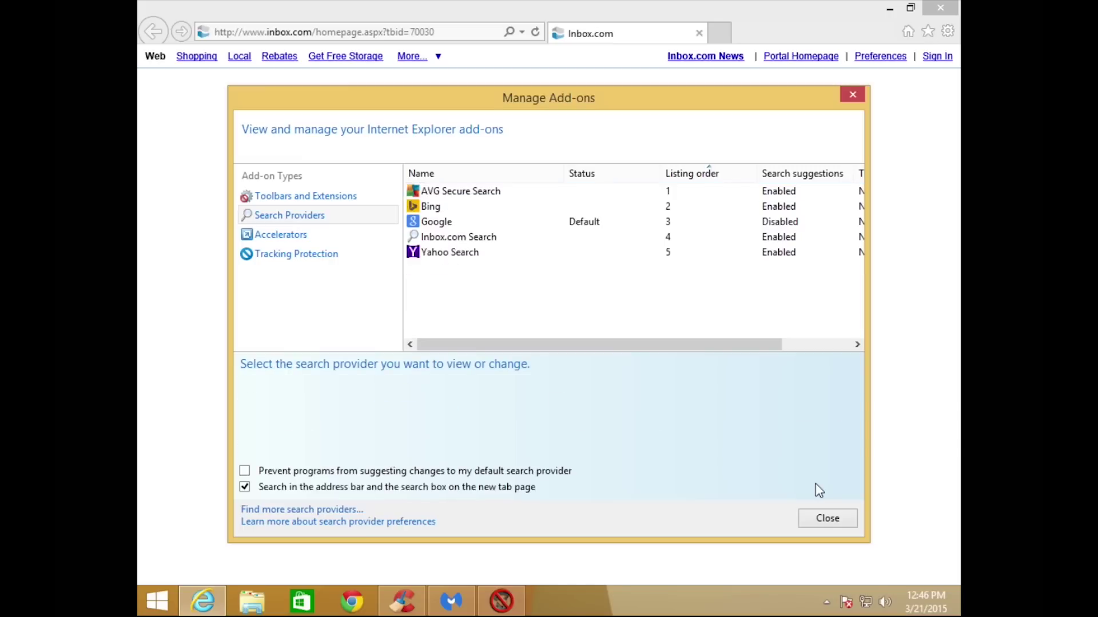
{"action": "left_click", "coordinate": [459, 239]}
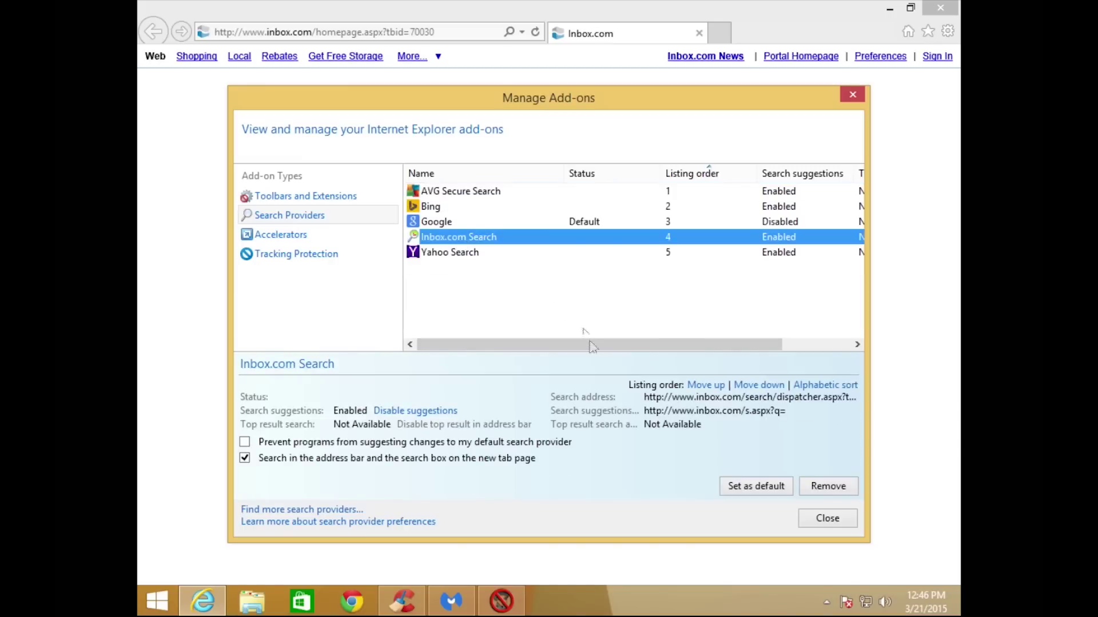
{"action": "left_click", "coordinate": [815, 491]}
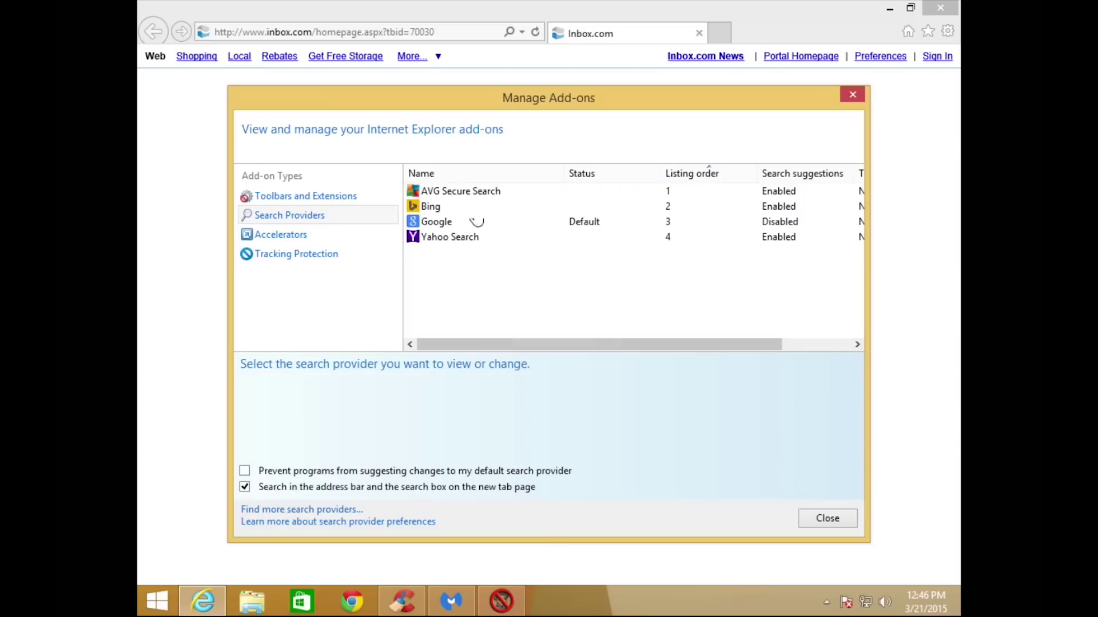
{"action": "left_click", "coordinate": [461, 197]}
{"action": "left_click", "coordinate": [829, 488]}
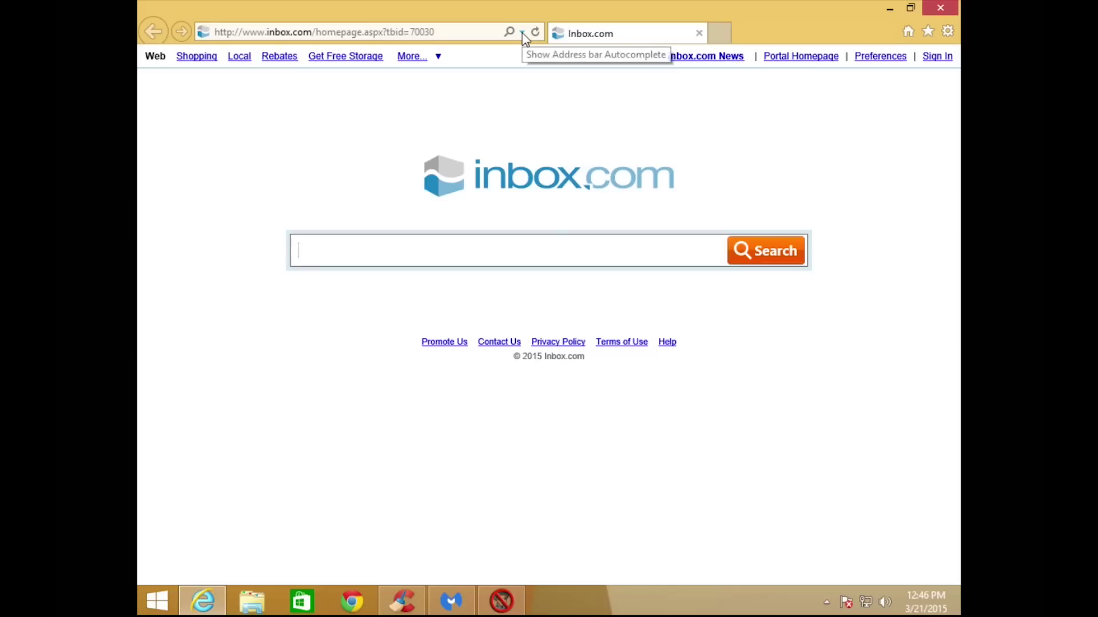
{"action": "left_click", "coordinate": [522, 32]}
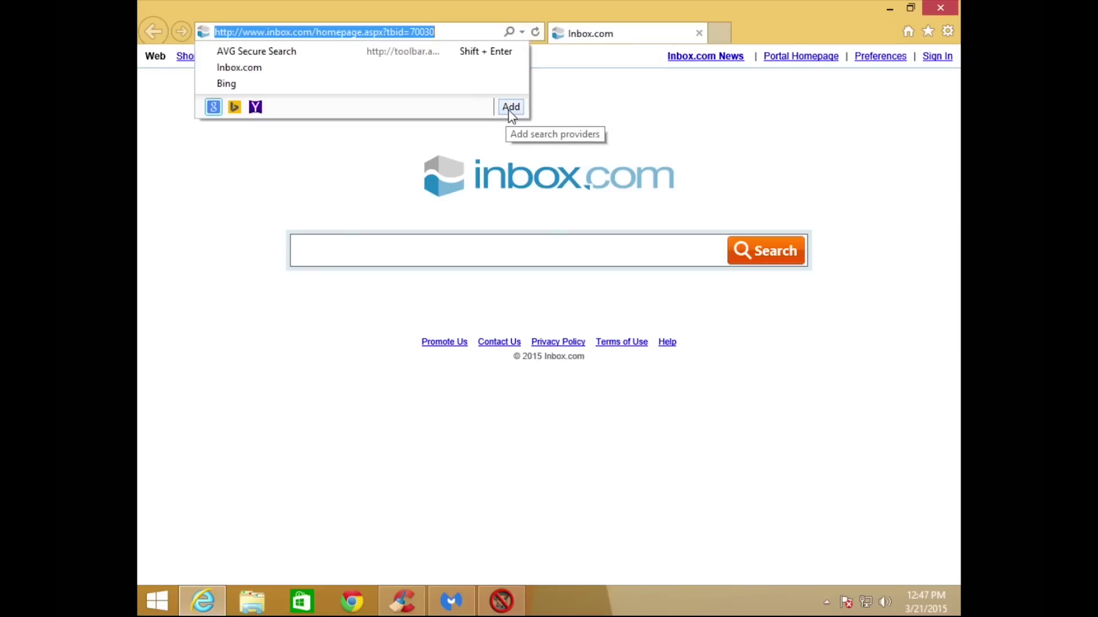
{"action": "left_click", "coordinate": [522, 32]}
{"action": "left_click", "coordinate": [522, 32]}
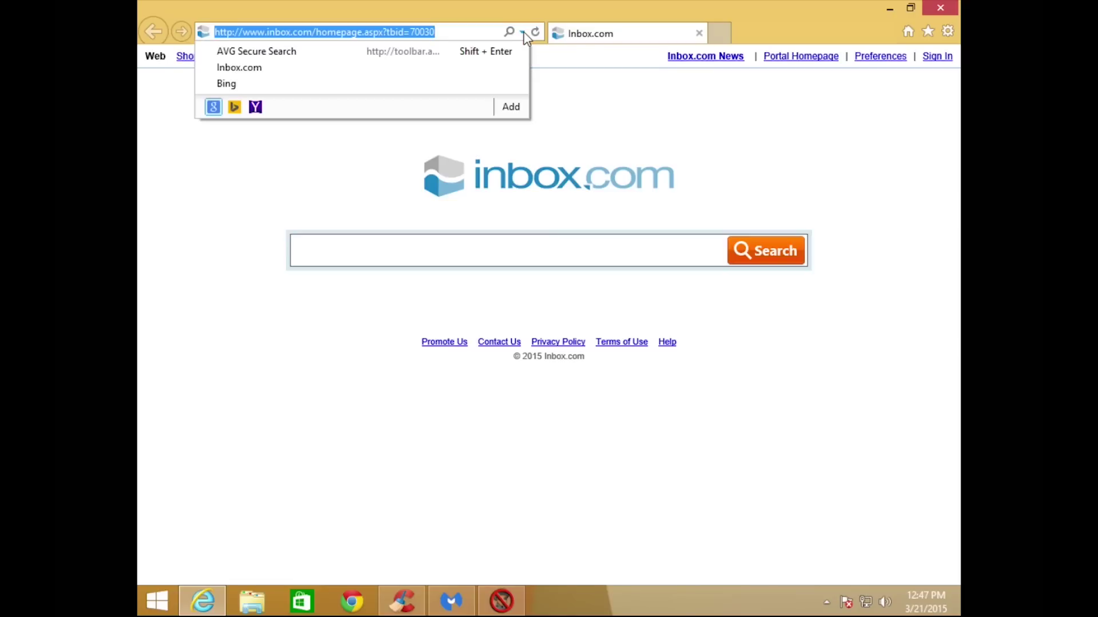
{"action": "left_click", "coordinate": [512, 107]}
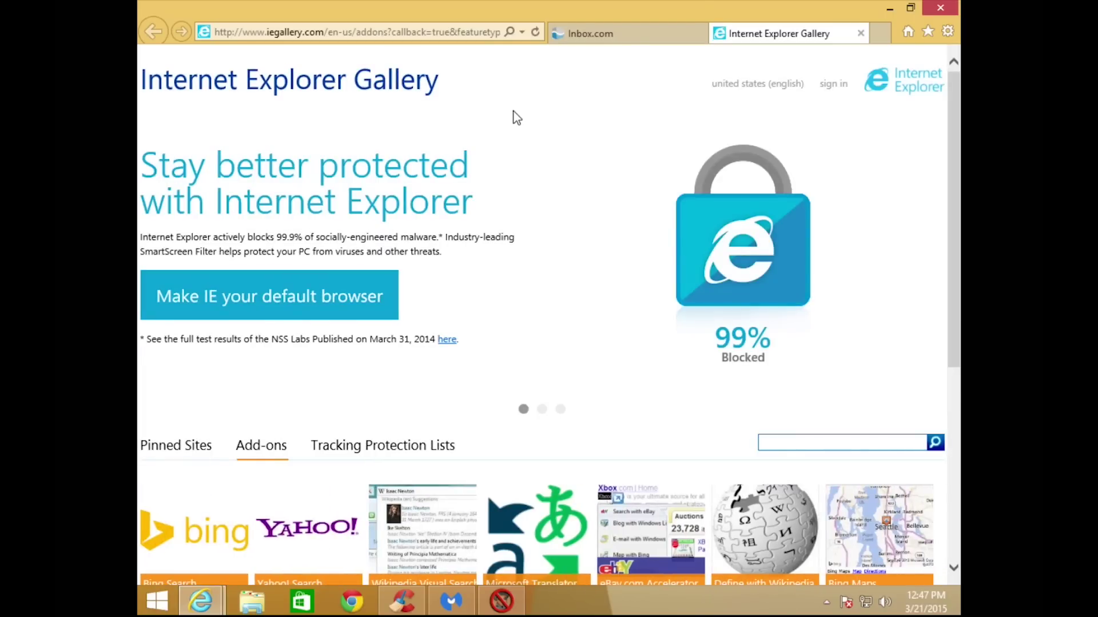
{"action": "left_click_drag", "start_coordinate": [957, 132], "coordinate": [958, 273]}
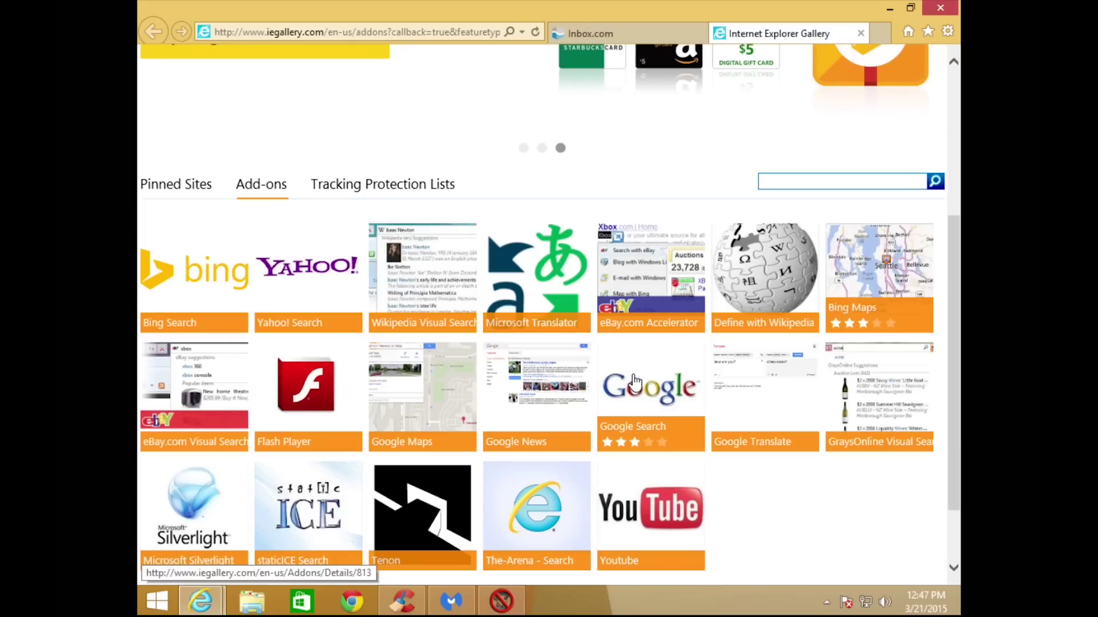
{"action": "left_click", "coordinate": [860, 34]}
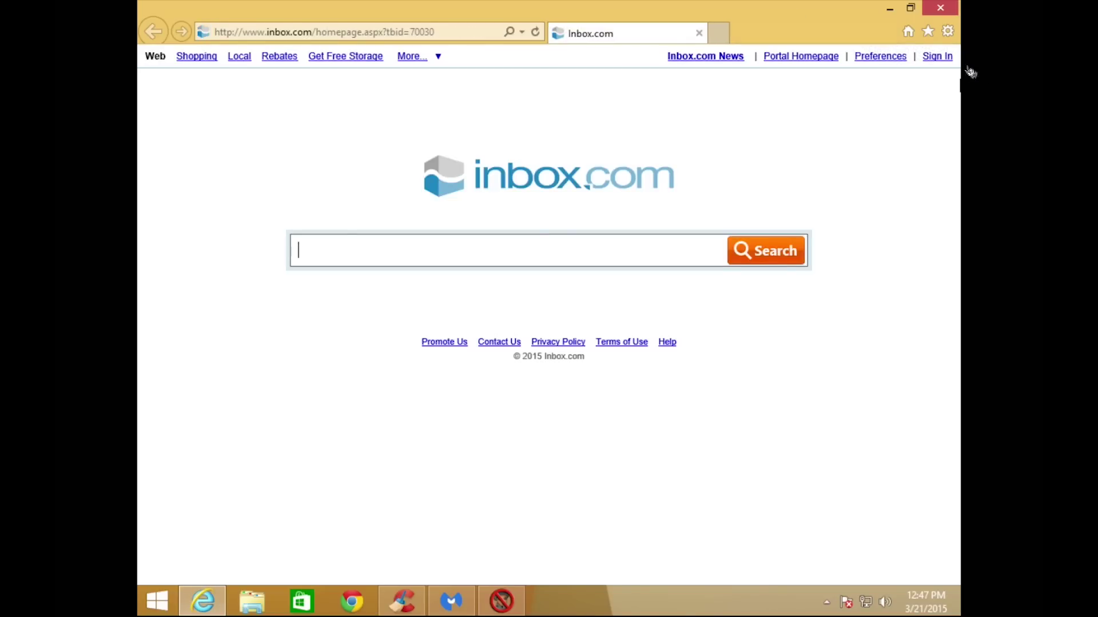
{"action": "left_click", "coordinate": [947, 31]}
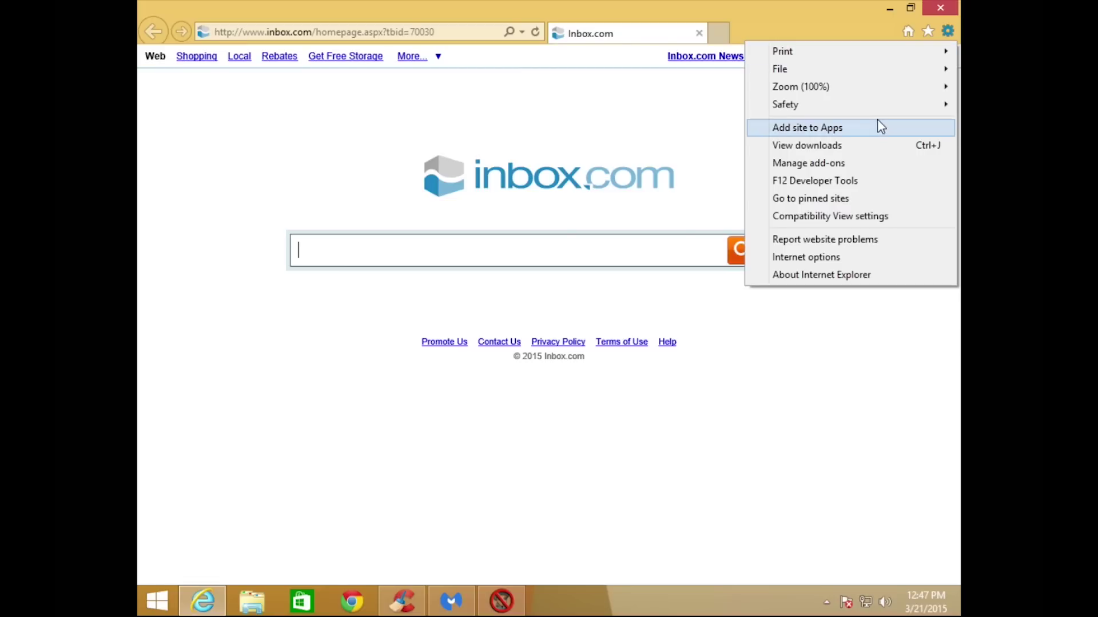
{"action": "left_click", "coordinate": [826, 259]}
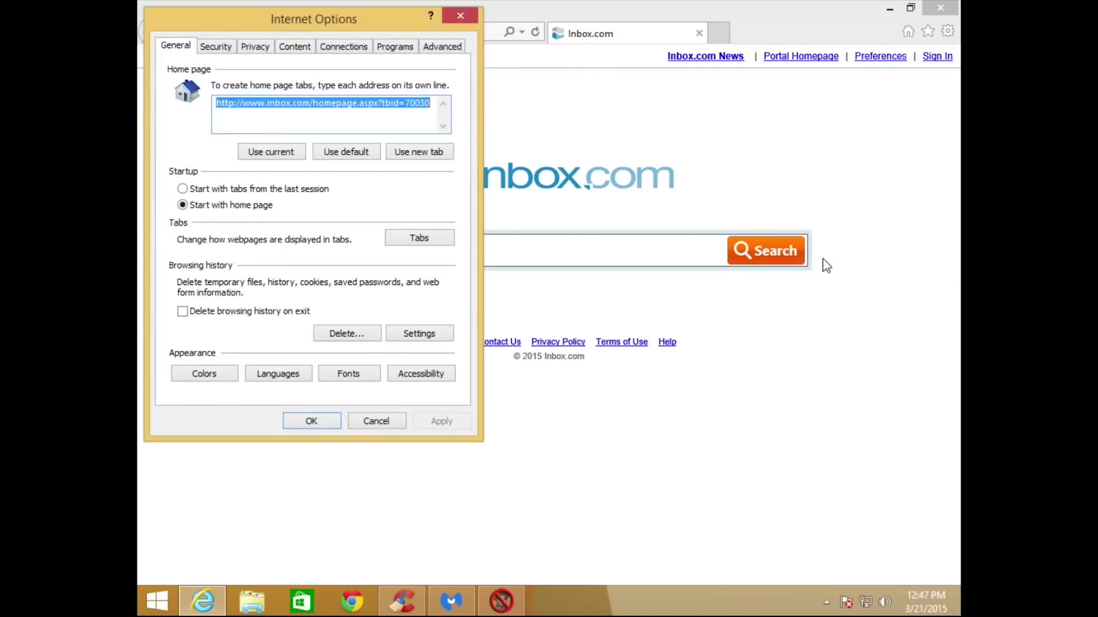
{"action": "key", "text": "BackSpace"}
{"action": "type", "text": "www.google.com"}
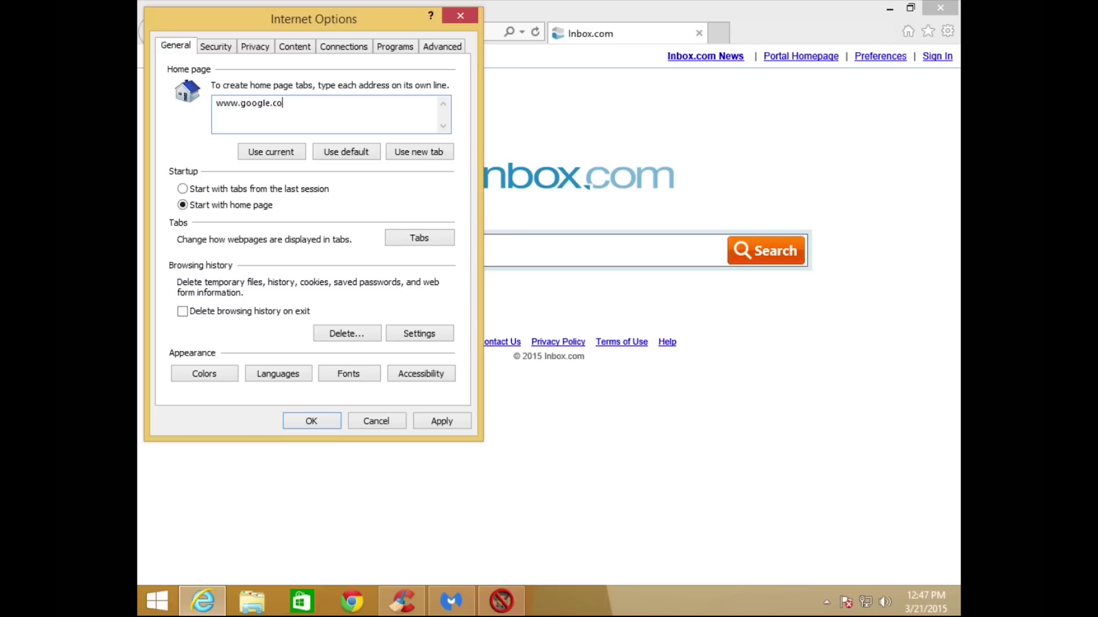
{"action": "left_click", "coordinate": [428, 419]}
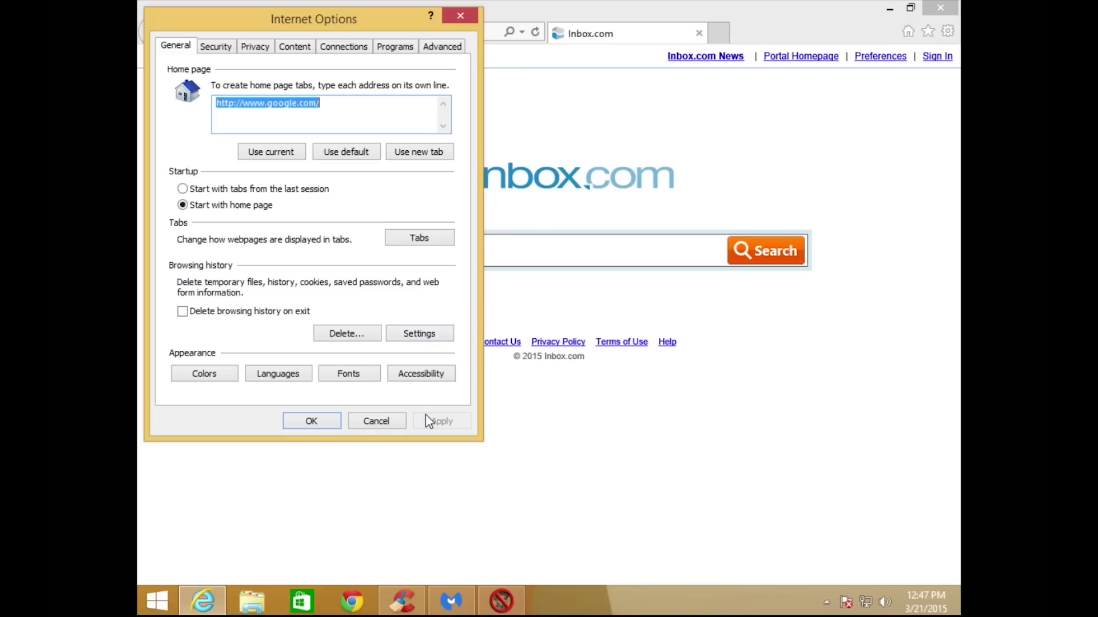
{"action": "left_click", "coordinate": [337, 423]}
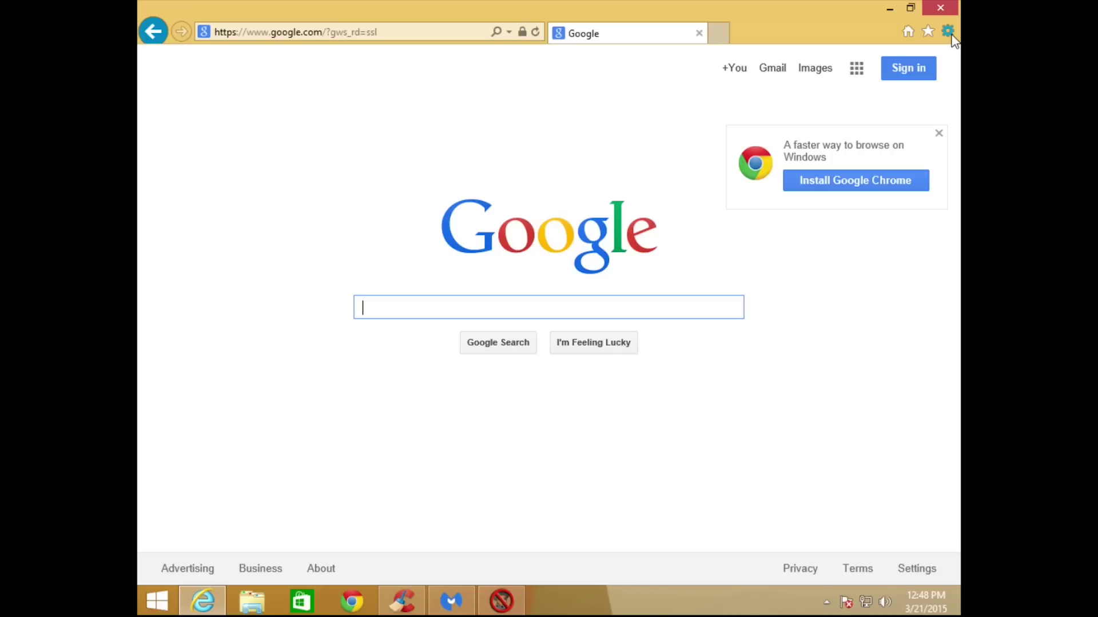
Reset Internet Explorer from Advanced options, including personal settings, and close the finished report.
{"action": "left_click", "coordinate": [947, 31]}
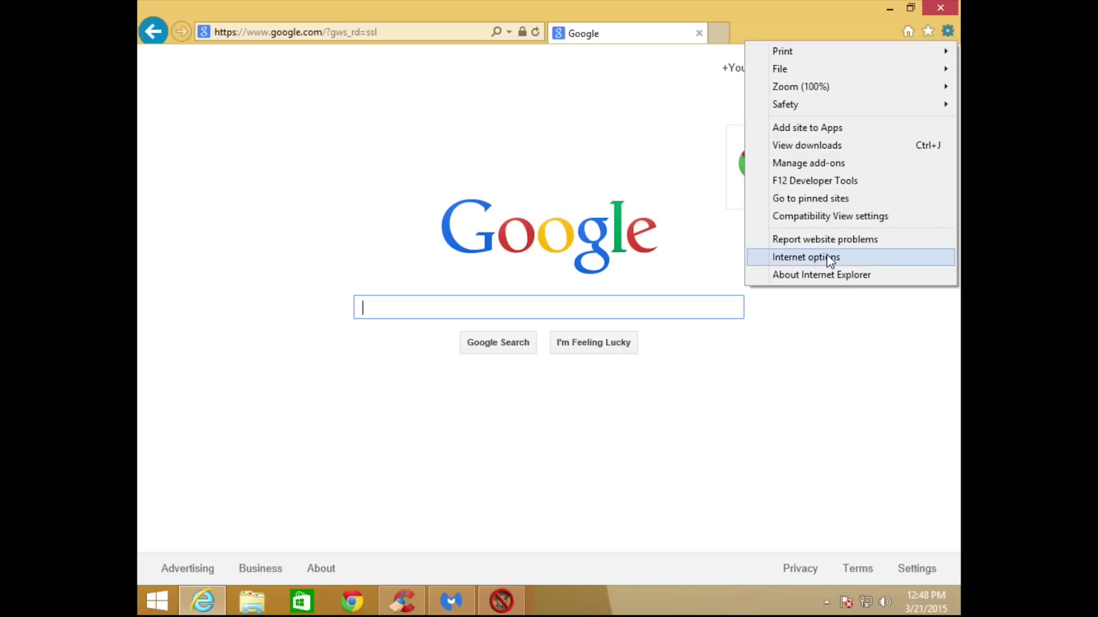
{"action": "left_click", "coordinate": [829, 258]}
{"action": "left_click", "coordinate": [451, 51]}
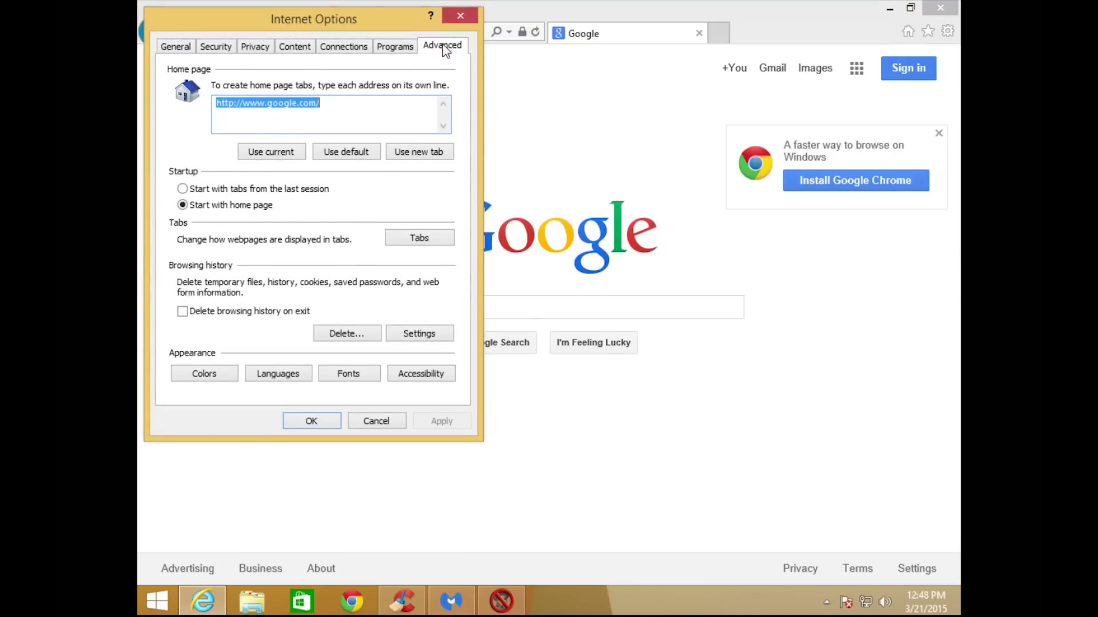
{"action": "left_click", "coordinate": [402, 340]}
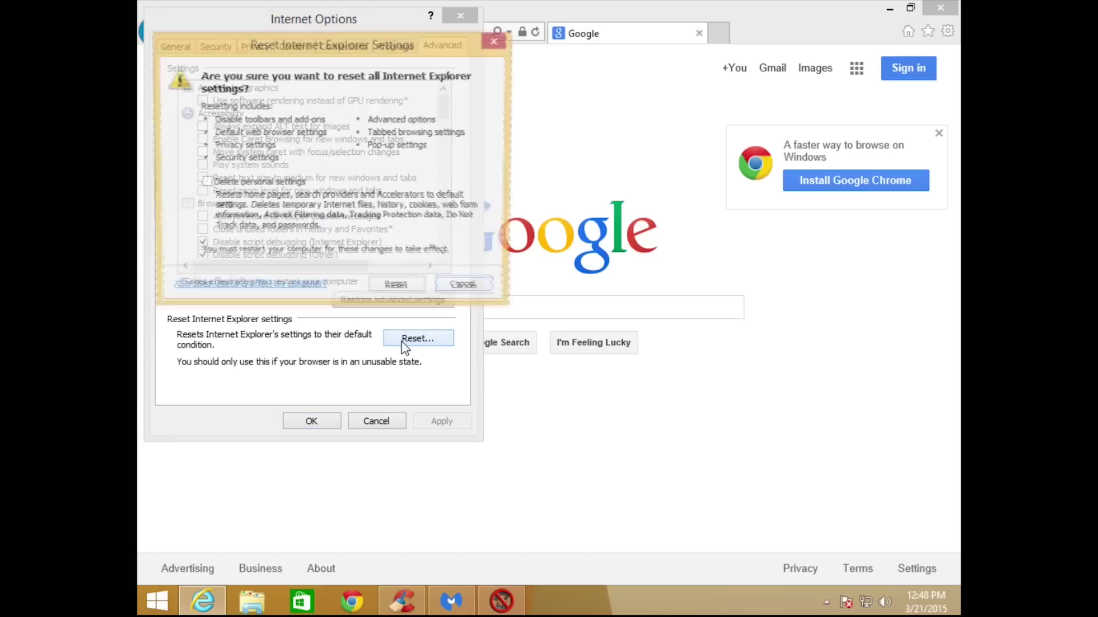
{"action": "left_click", "coordinate": [206, 184]}
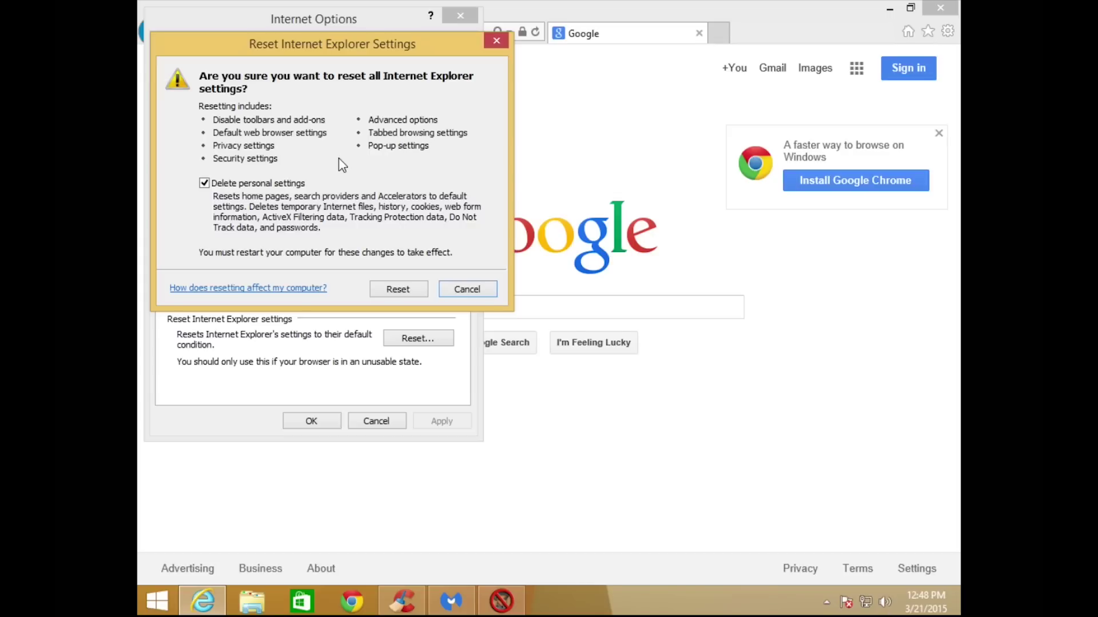
{"action": "left_click", "coordinate": [391, 288]}
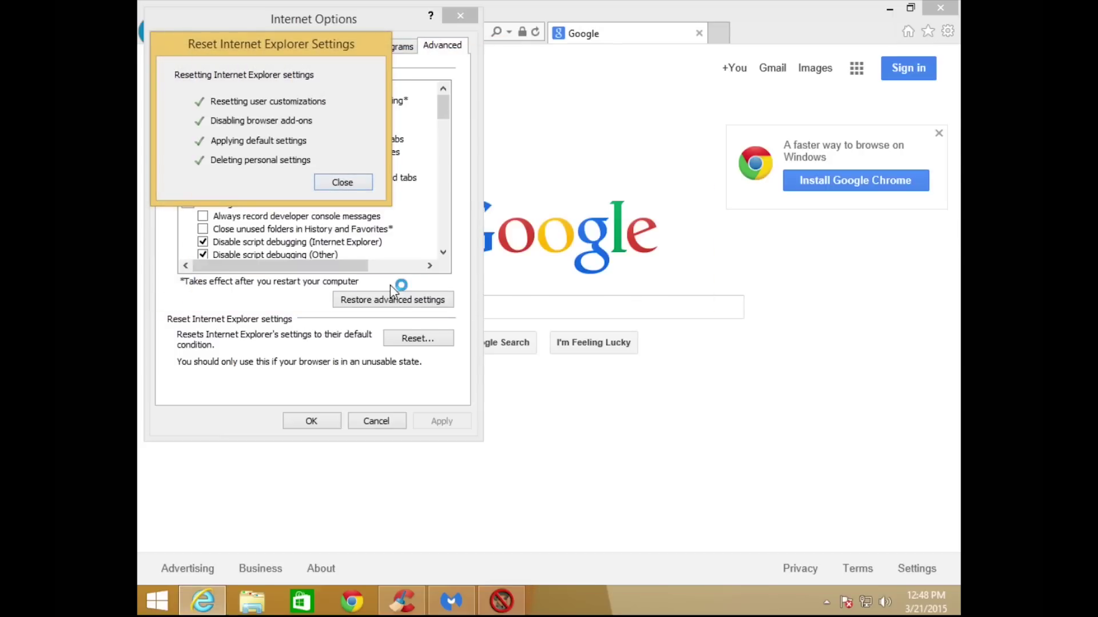
{"action": "left_click", "coordinate": [342, 182]}
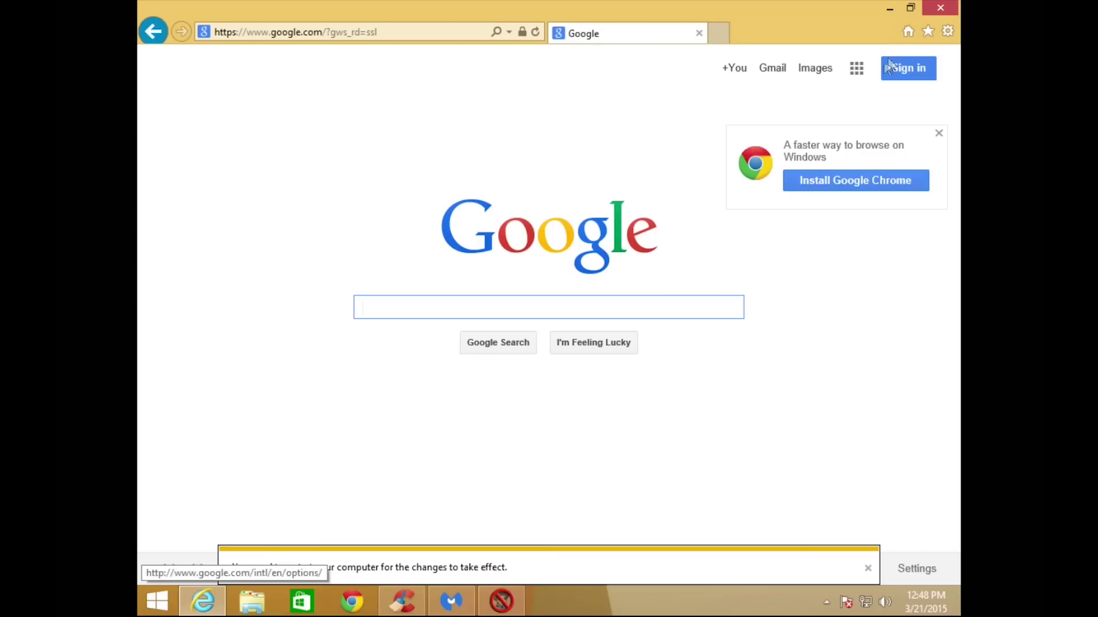
Close Internet Explorer and disable the six Firefox startup add-ons from AVG SafeGuard toolbar to Google Update.
{"action": "left_click", "coordinate": [932, 14]}
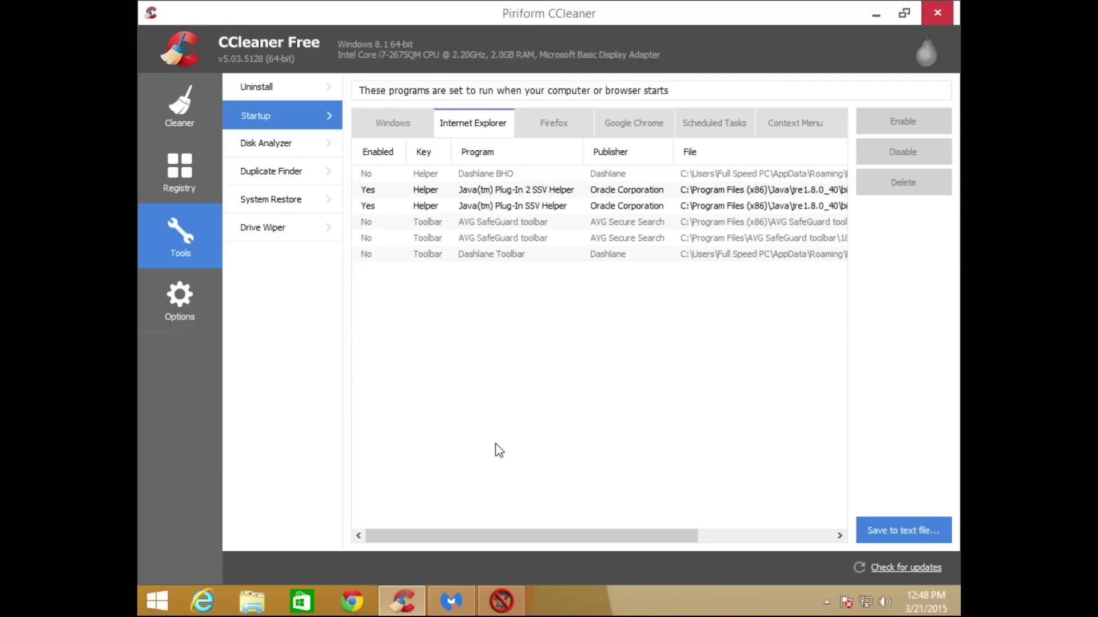
{"action": "left_click", "coordinate": [546, 136]}
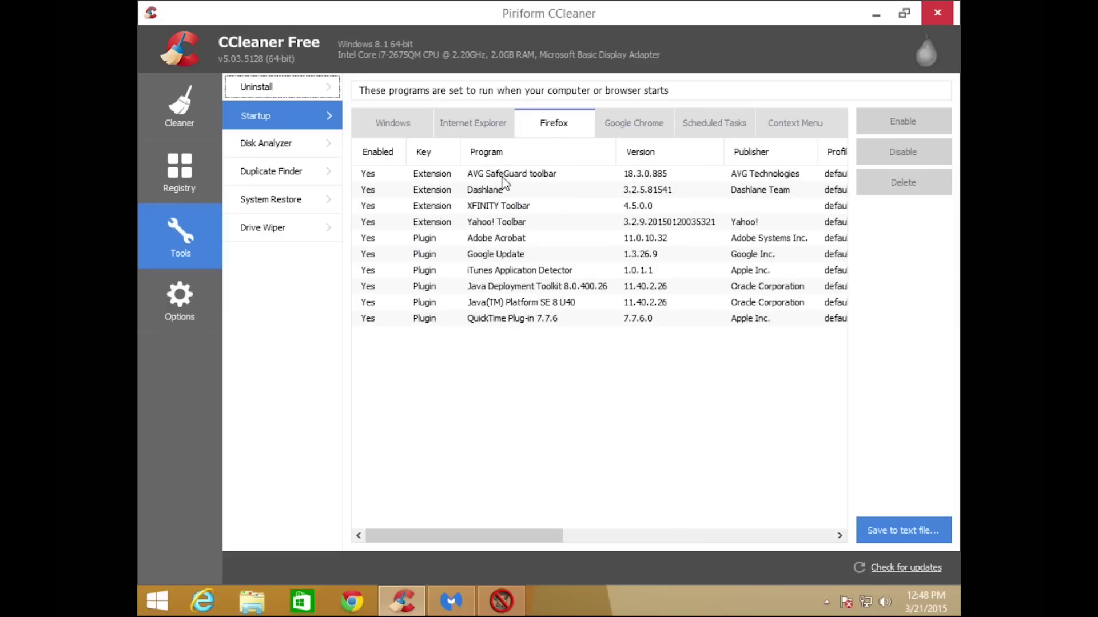
{"action": "left_click", "coordinate": [502, 176]}
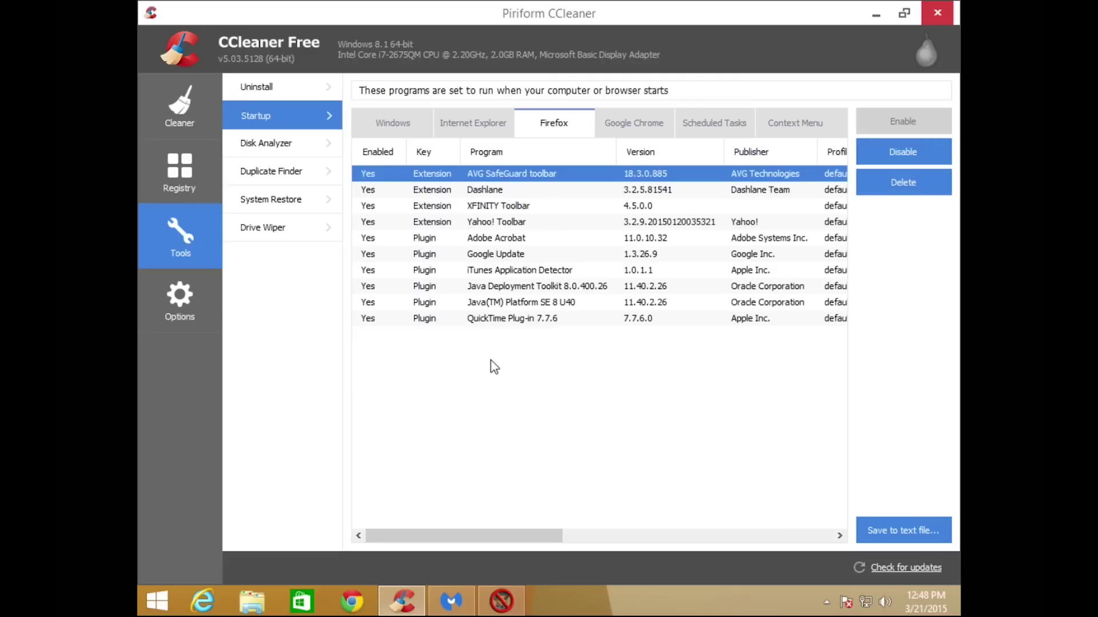
{"action": "key", "text": "shift+Down"}
{"action": "key", "text": "shift+Down"}
{"action": "key", "text": "shift+Down"}
{"action": "key", "text": "shift+Down"}
{"action": "key", "text": "shift+Down"}
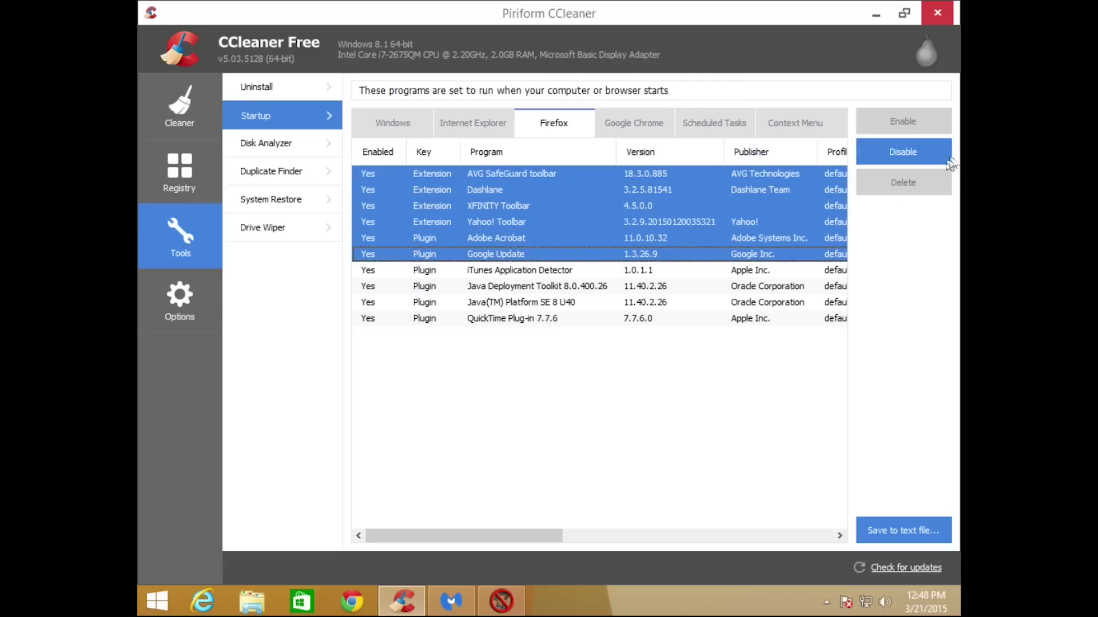
{"action": "left_click", "coordinate": [929, 152]}
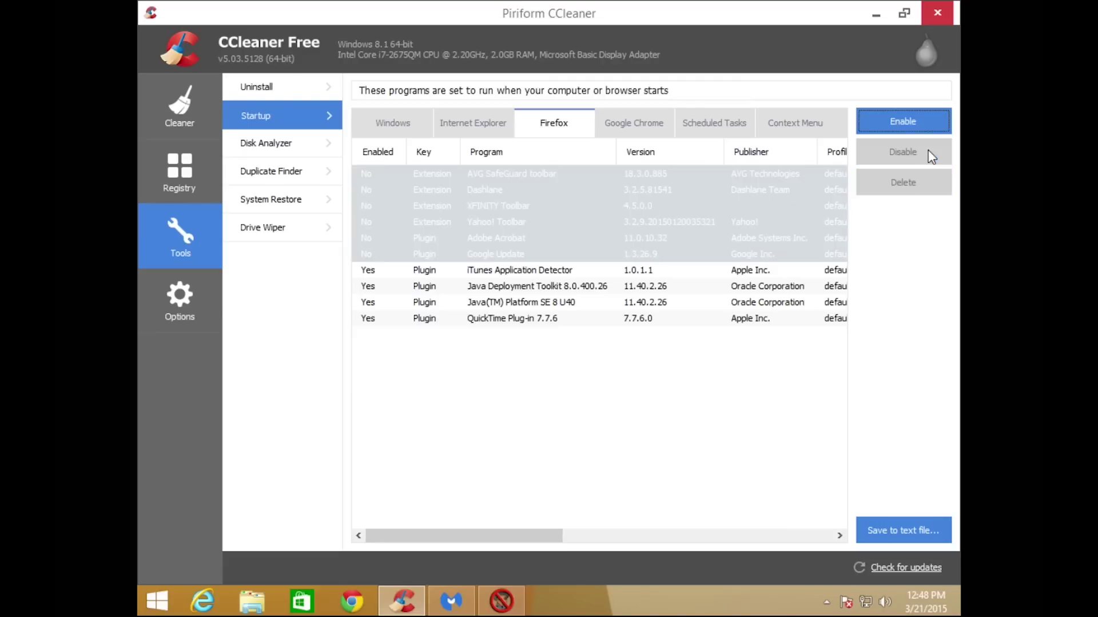
Disable the iTunes Application Detector and QuickTime Plug-in Firefox startup entries.
{"action": "left_click", "coordinate": [523, 272]}
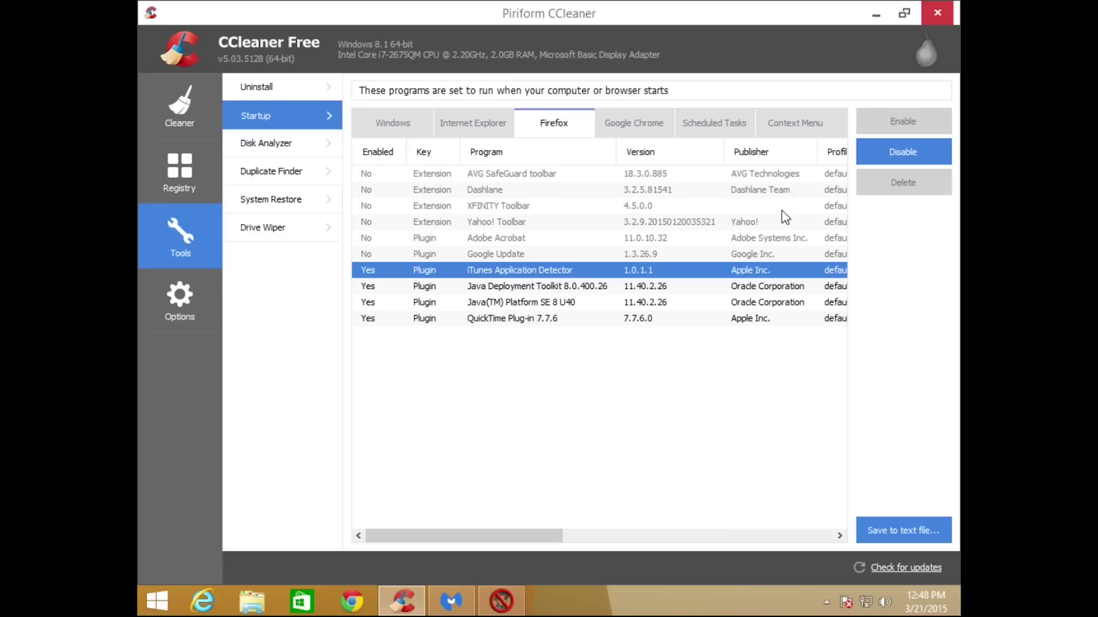
{"action": "left_click", "coordinate": [873, 161]}
{"action": "left_click", "coordinate": [551, 320]}
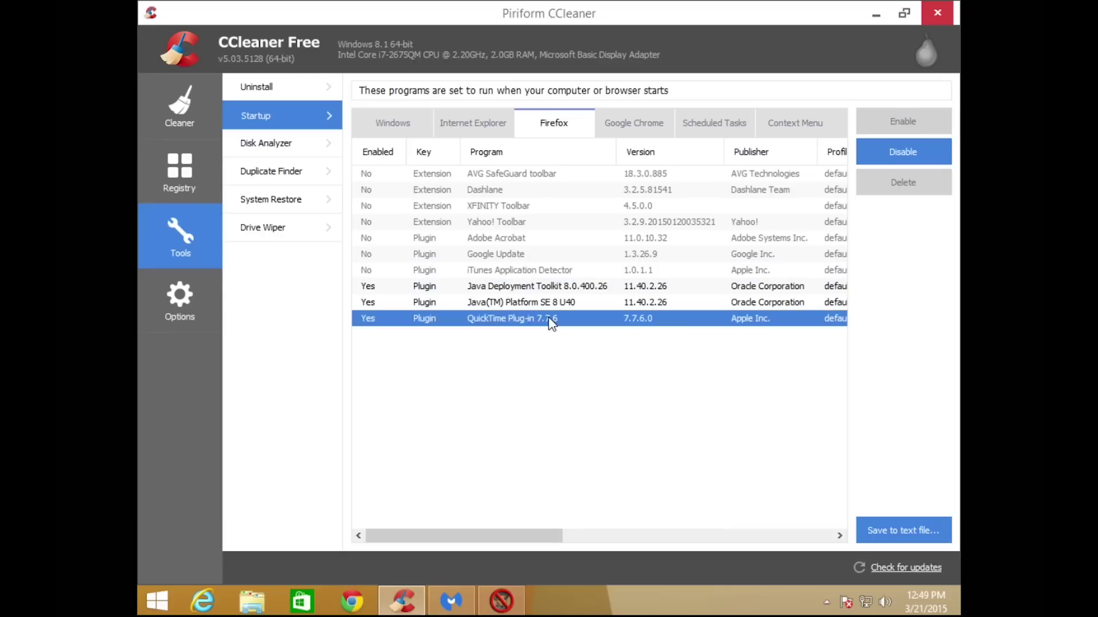
{"action": "left_click", "coordinate": [906, 148]}
{"action": "left_click", "coordinate": [620, 368]}
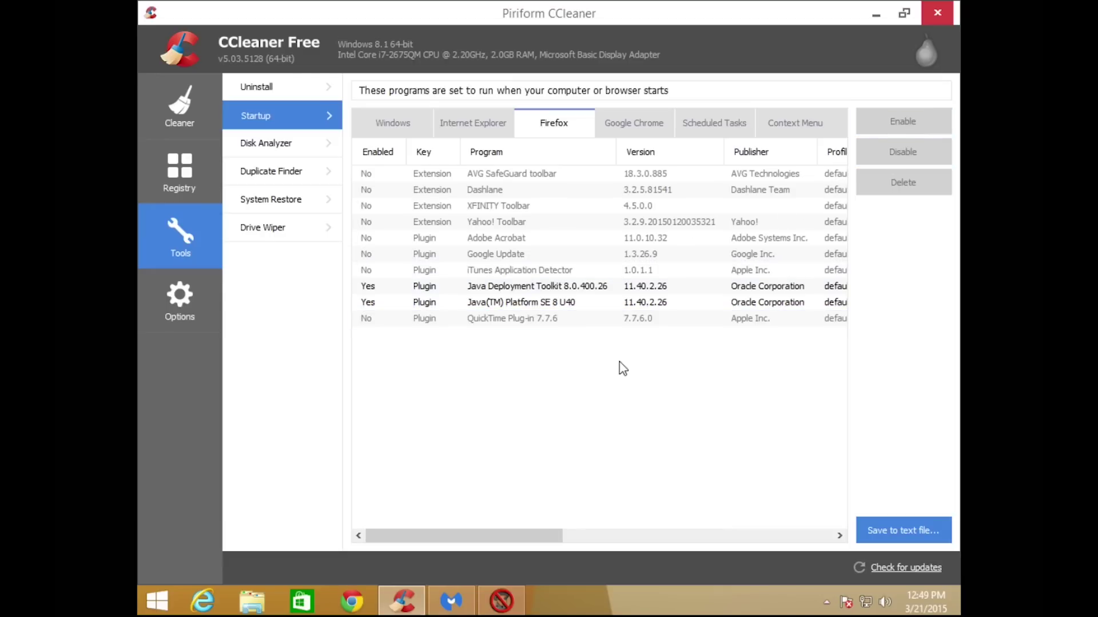
Launch Firefox, remove the AVG SafeGuard and Yahoo! Toolbar extensions, and review the Plugins list.
{"action": "left_click", "coordinate": [881, 15]}
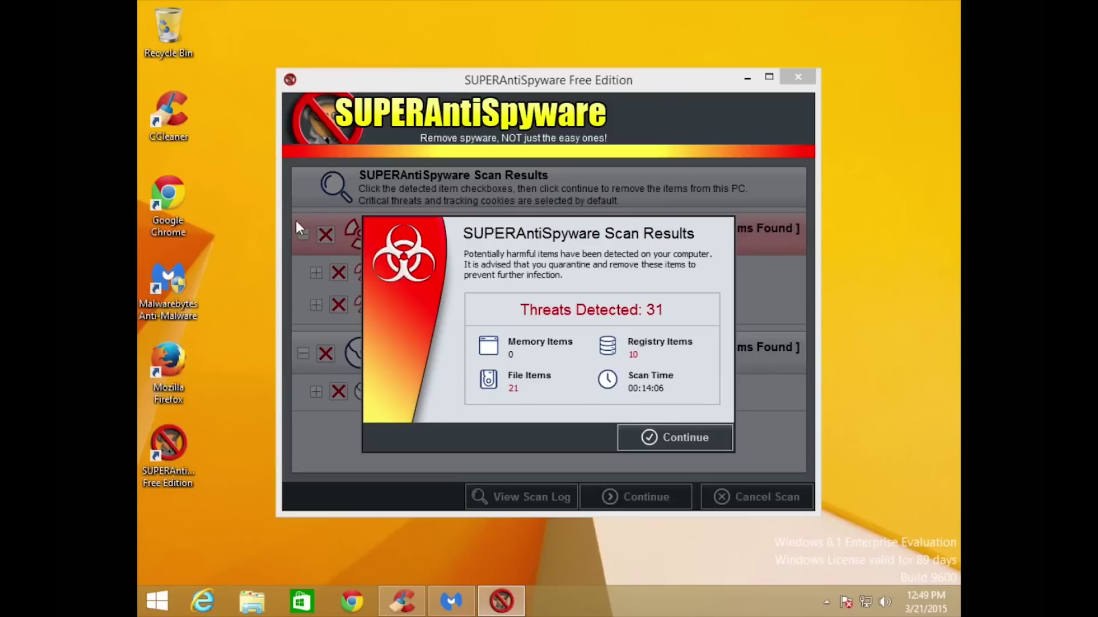
{"action": "double_click", "coordinate": [161, 372]}
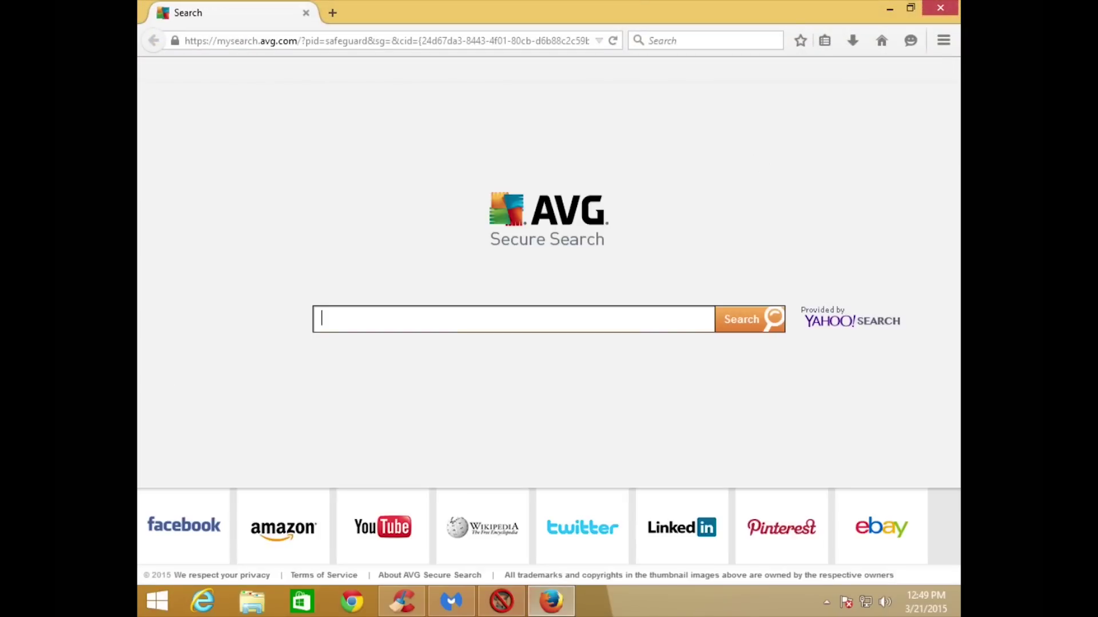
{"action": "left_click", "coordinate": [942, 41]}
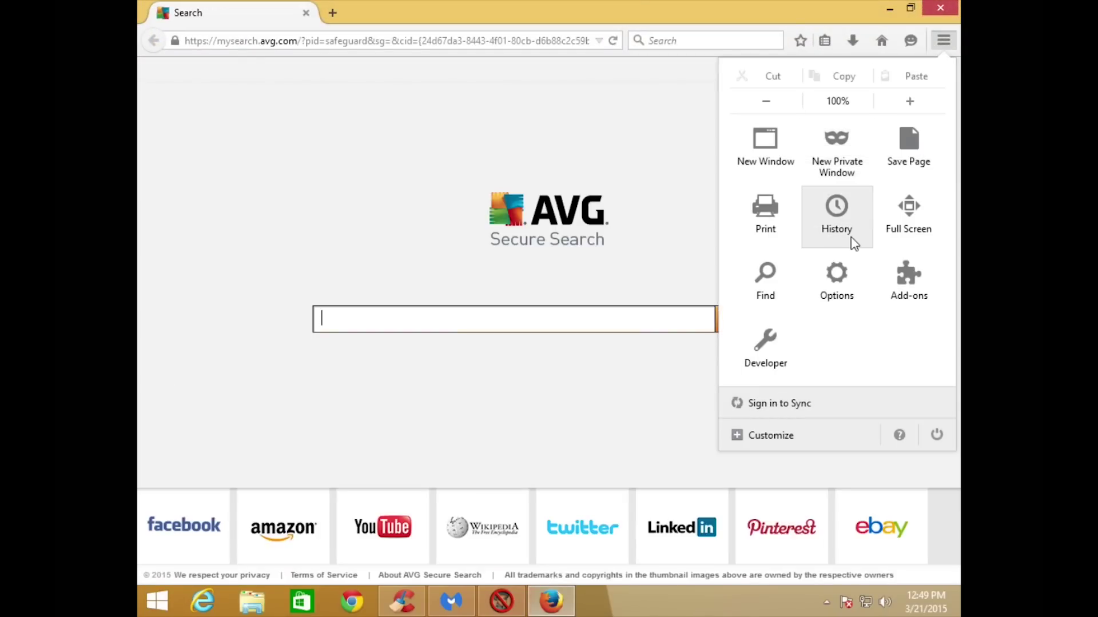
{"action": "left_click", "coordinate": [898, 282]}
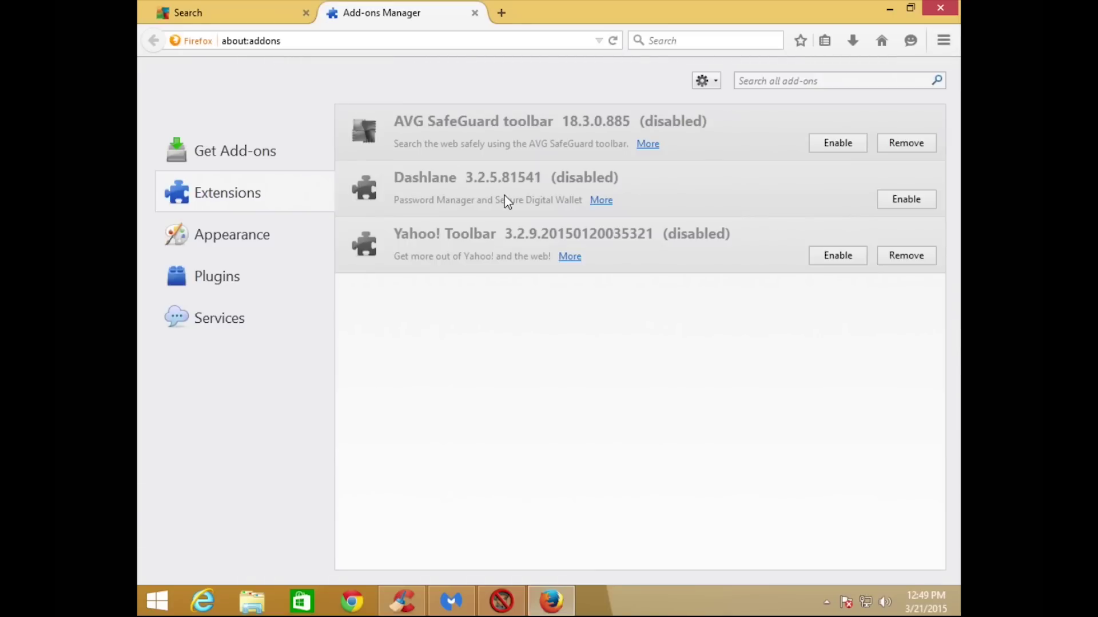
{"action": "left_click", "coordinate": [889, 145]}
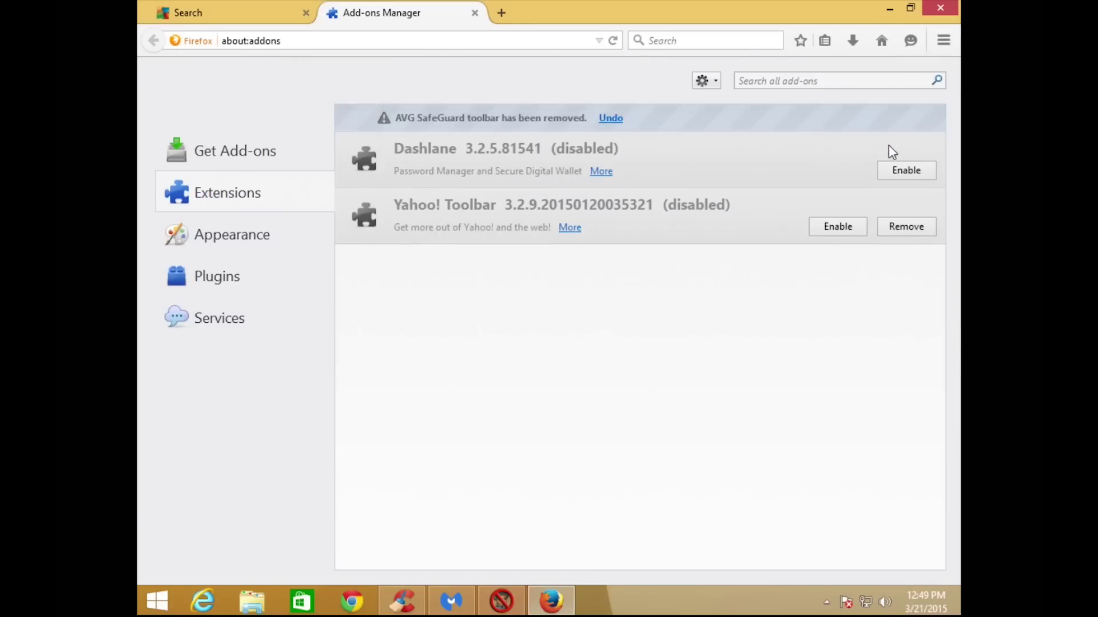
{"action": "left_click", "coordinate": [903, 228]}
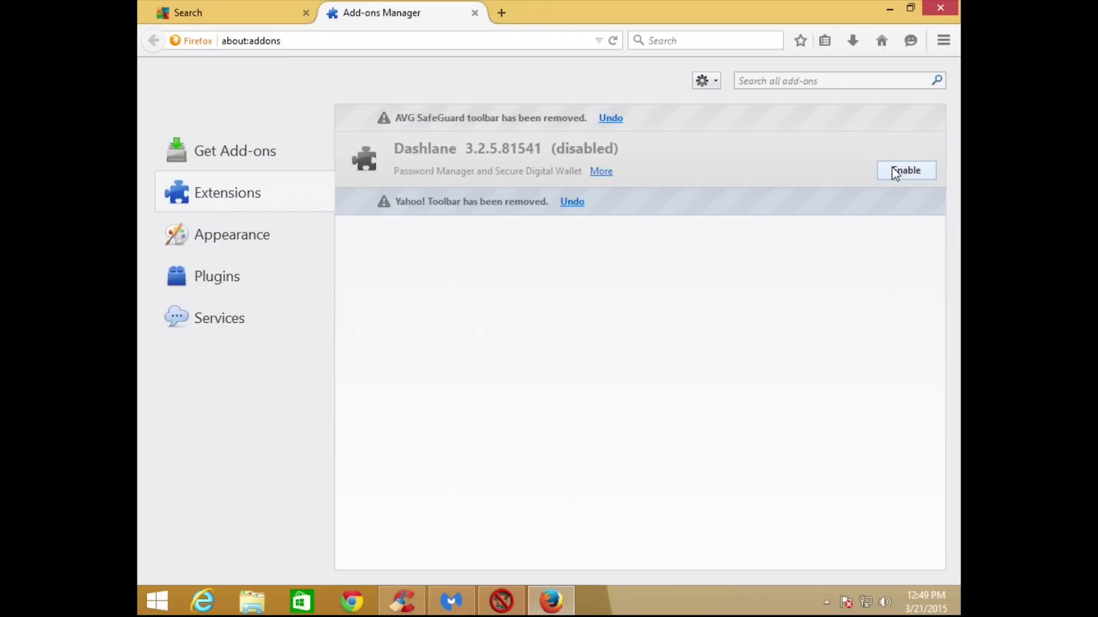
{"action": "left_click", "coordinate": [224, 280]}
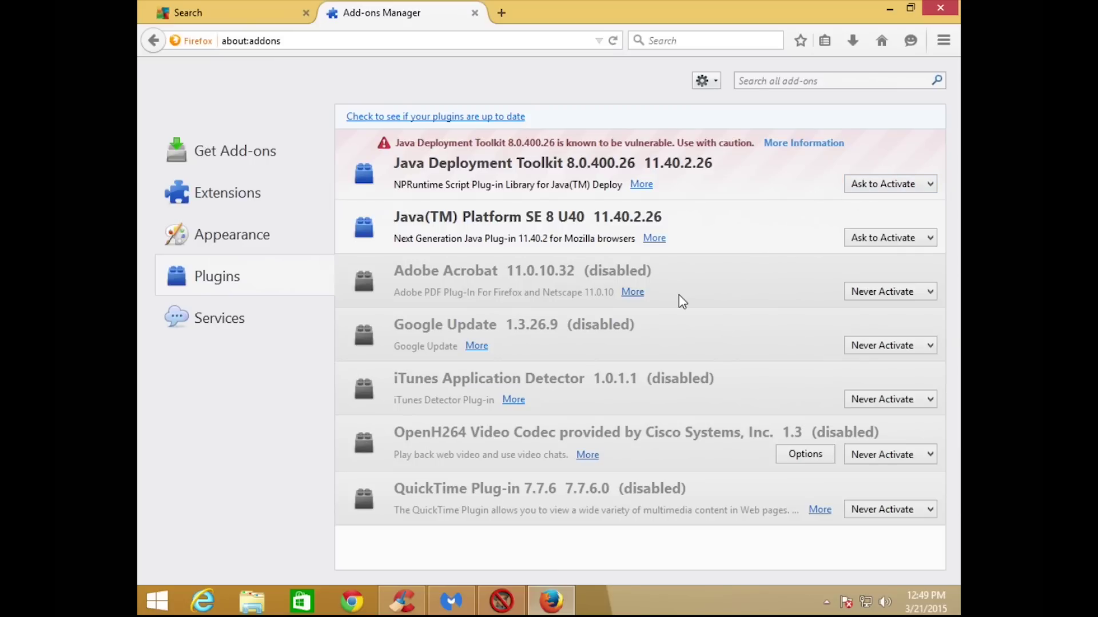
{"action": "left_click", "coordinate": [475, 13]}
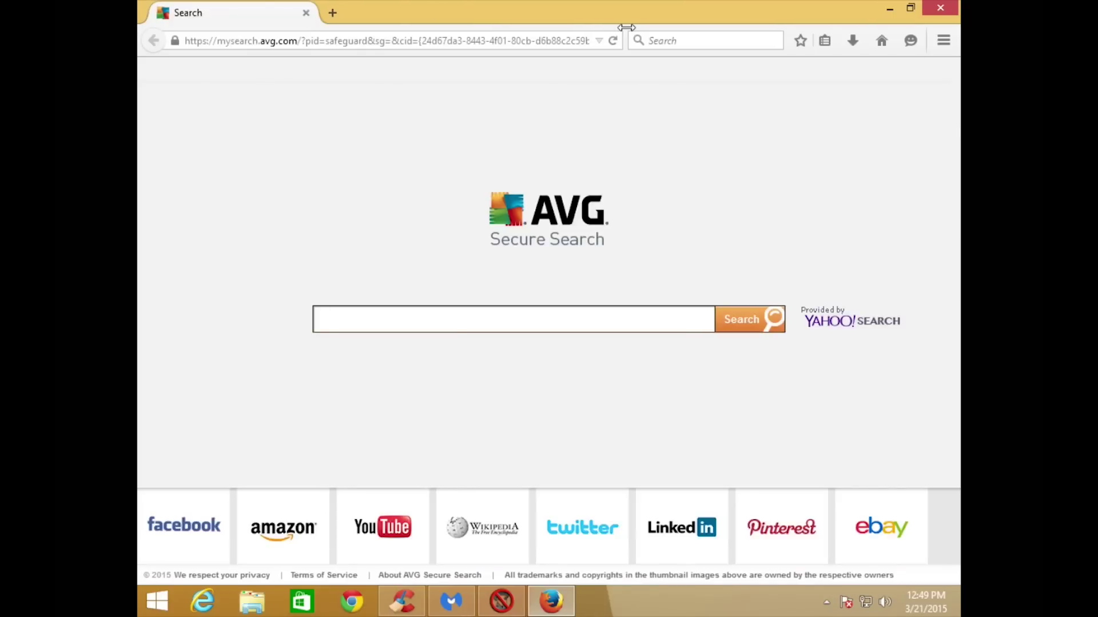
Set Google as Firefox's default search engine and run a search for 'test'.
{"action": "left_click", "coordinate": [638, 42]}
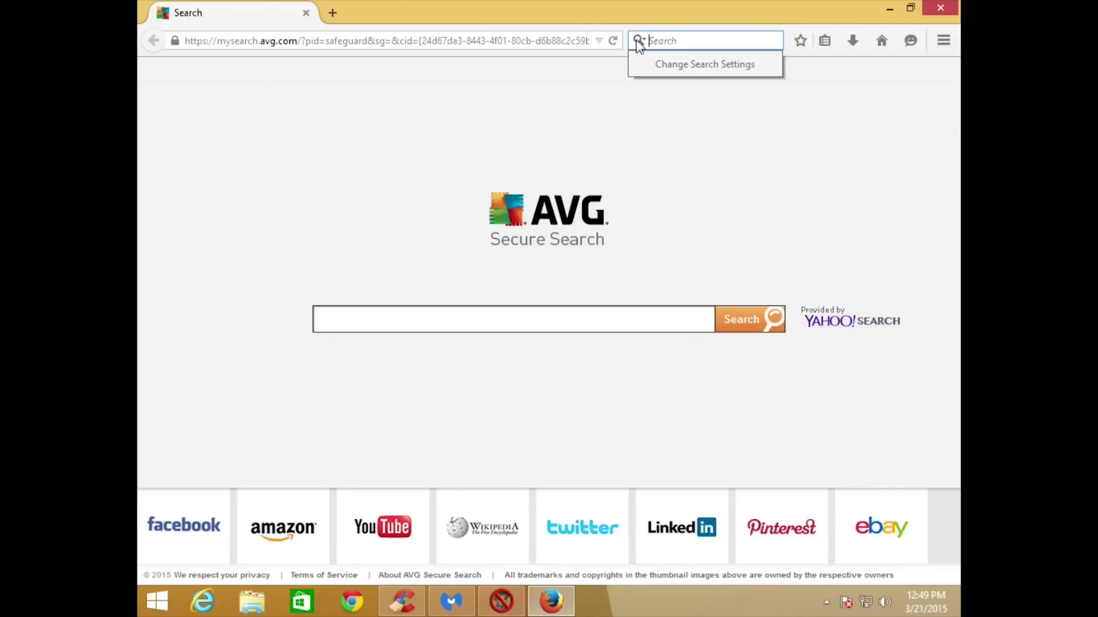
{"action": "left_click", "coordinate": [658, 71]}
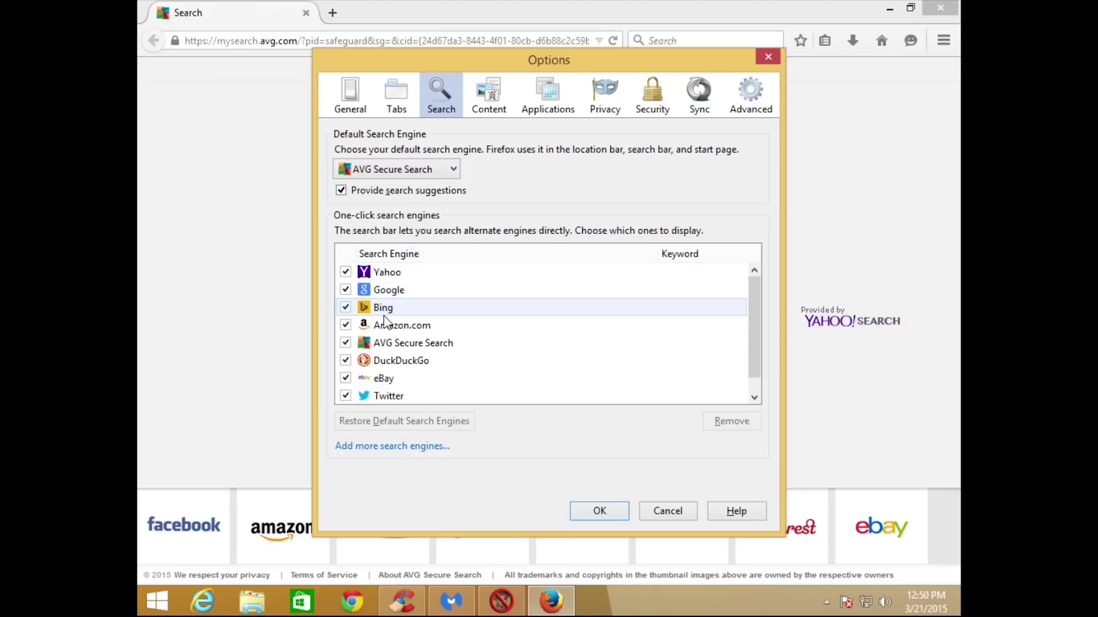
{"action": "left_click", "coordinate": [417, 173]}
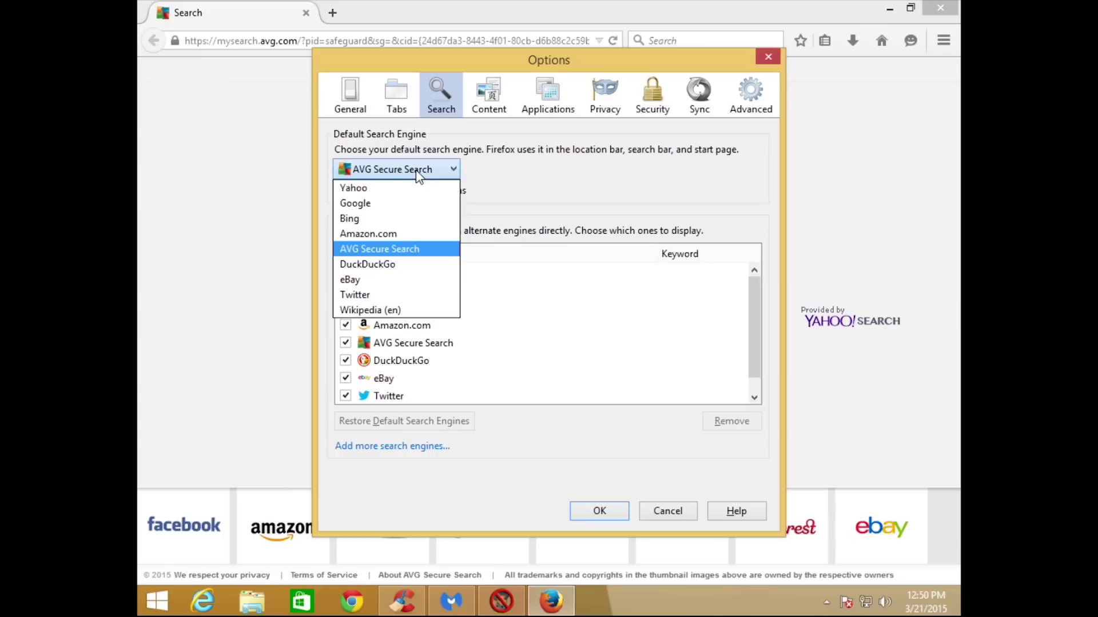
{"action": "left_click", "coordinate": [357, 205]}
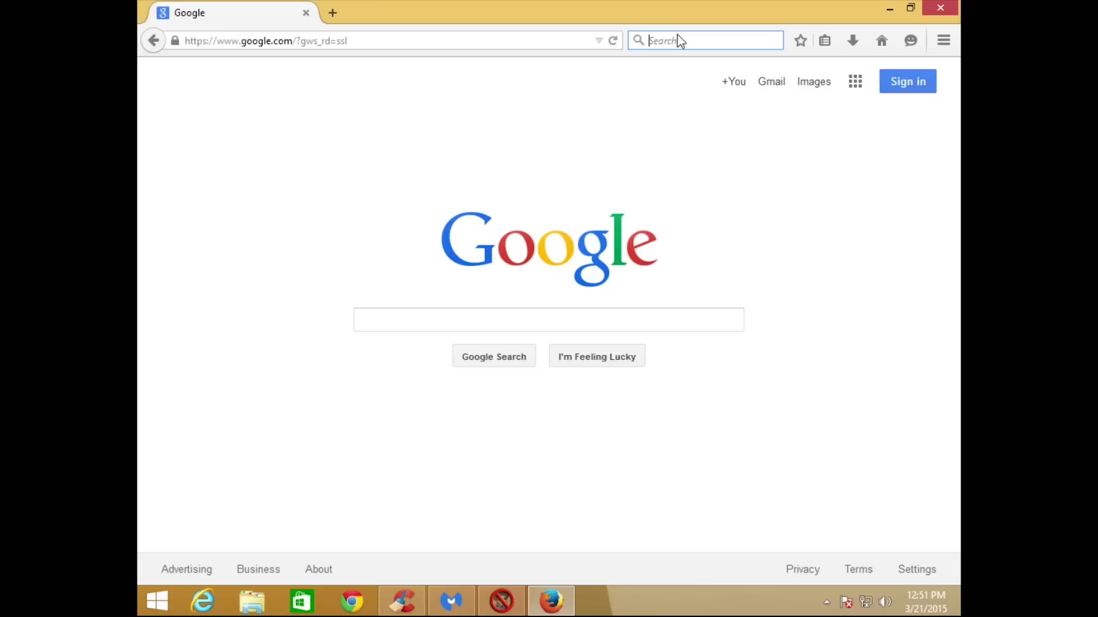
{"action": "left_click", "coordinate": [678, 40]}
{"action": "type", "text": "test"}
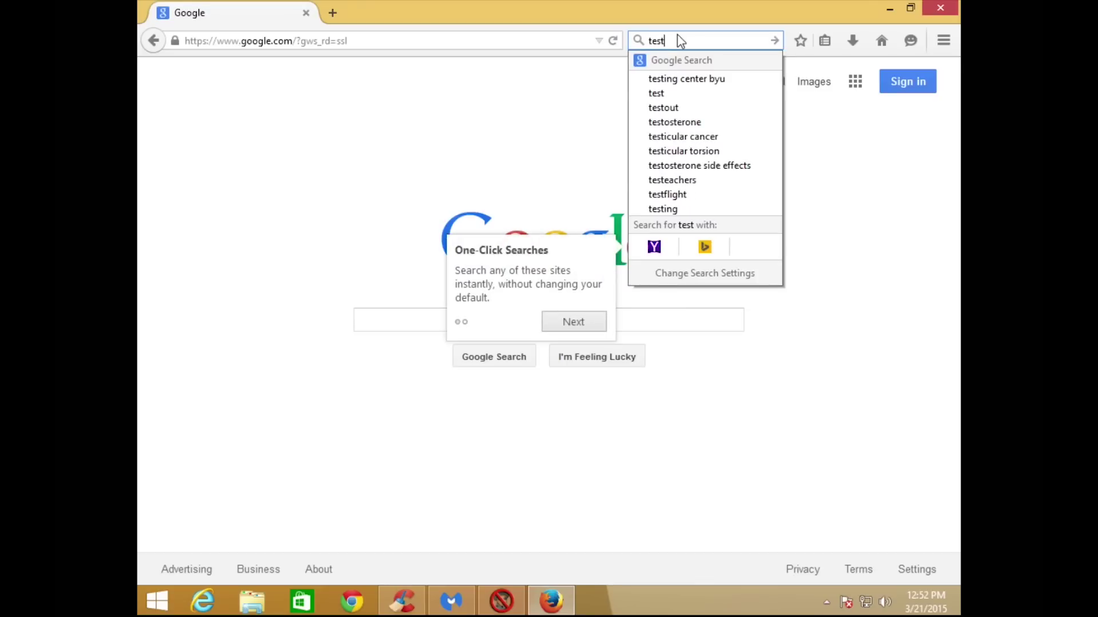
{"action": "key", "text": "Return"}
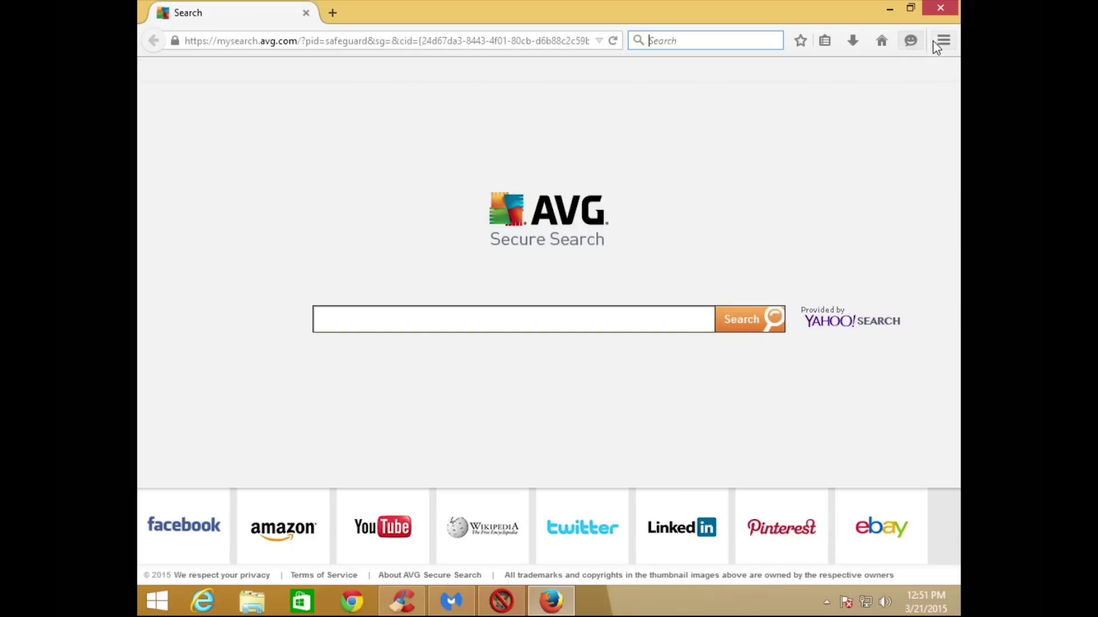
{"action": "left_click", "coordinate": [934, 39]}
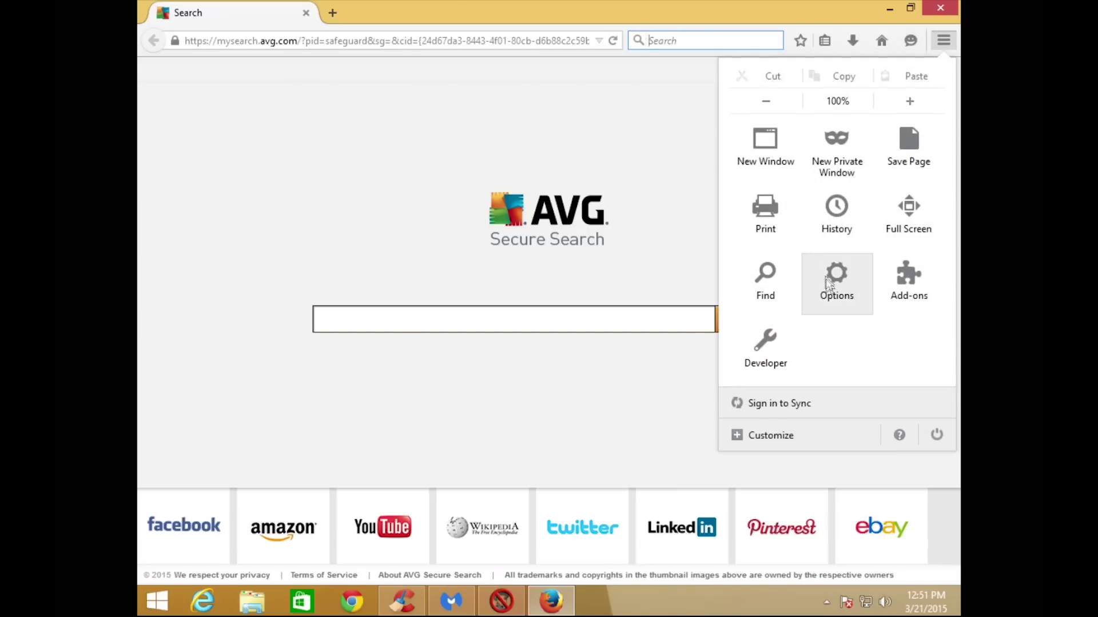
{"action": "left_click", "coordinate": [831, 288]}
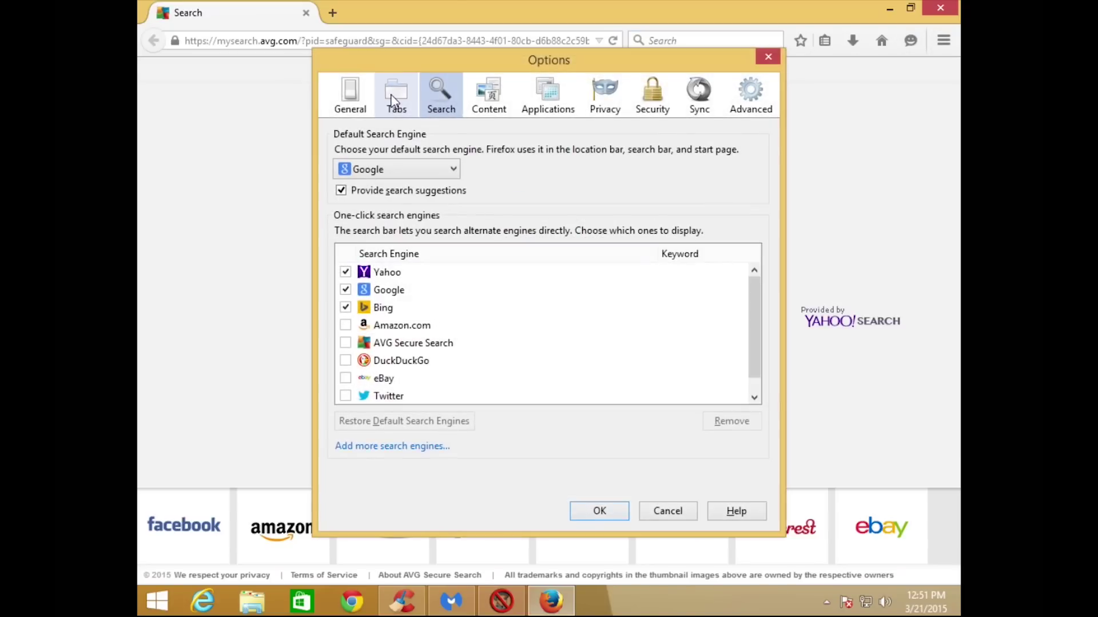
{"action": "left_click", "coordinate": [355, 112]}
{"action": "double_click", "coordinate": [462, 224]}
{"action": "triple_click", "coordinate": [461, 224]}
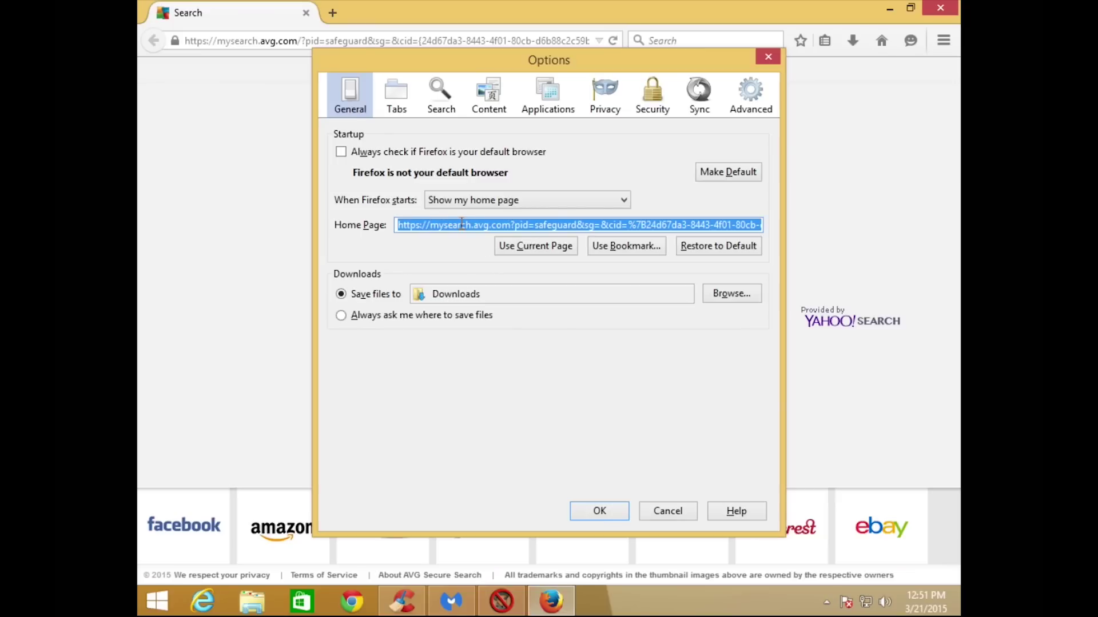
{"action": "type", "text": "www.google.com"}
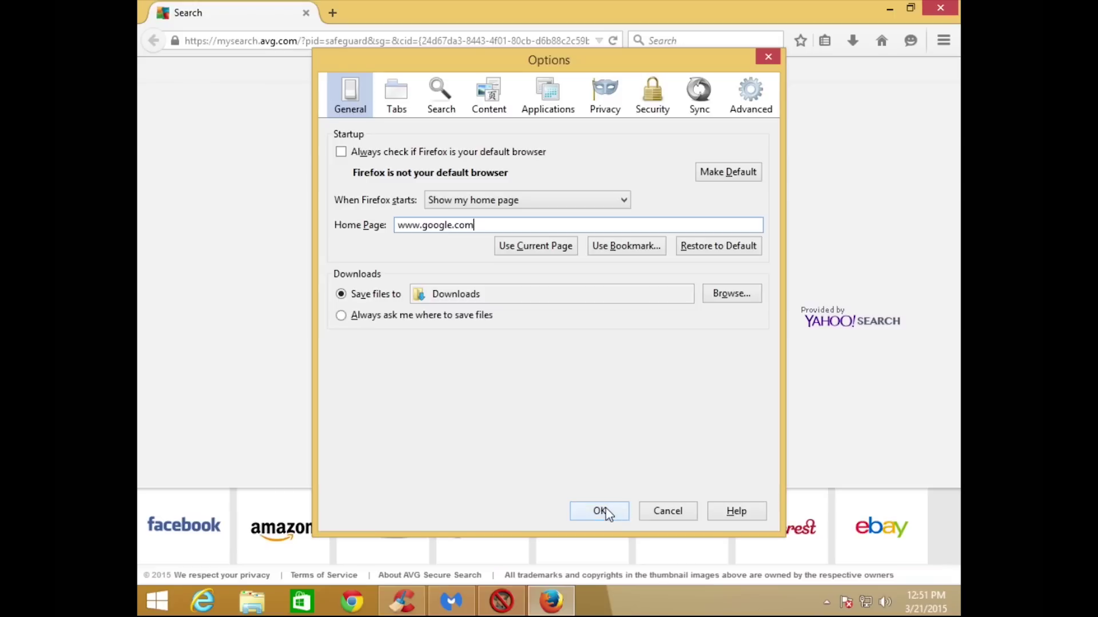
{"action": "left_click", "coordinate": [601, 511]}
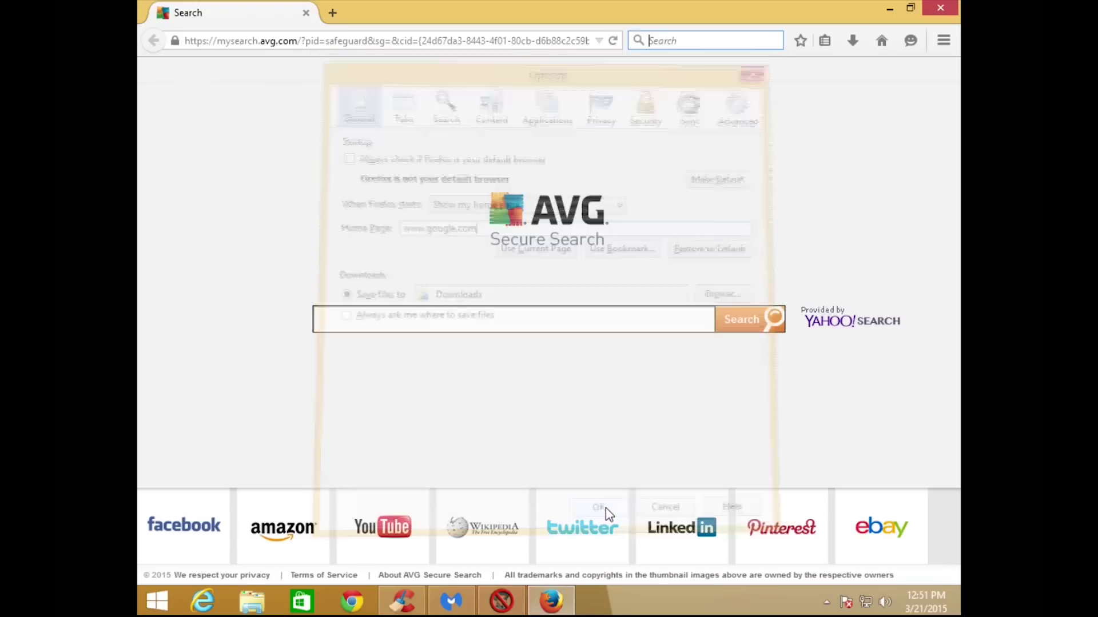
{"action": "left_click", "coordinate": [884, 41]}
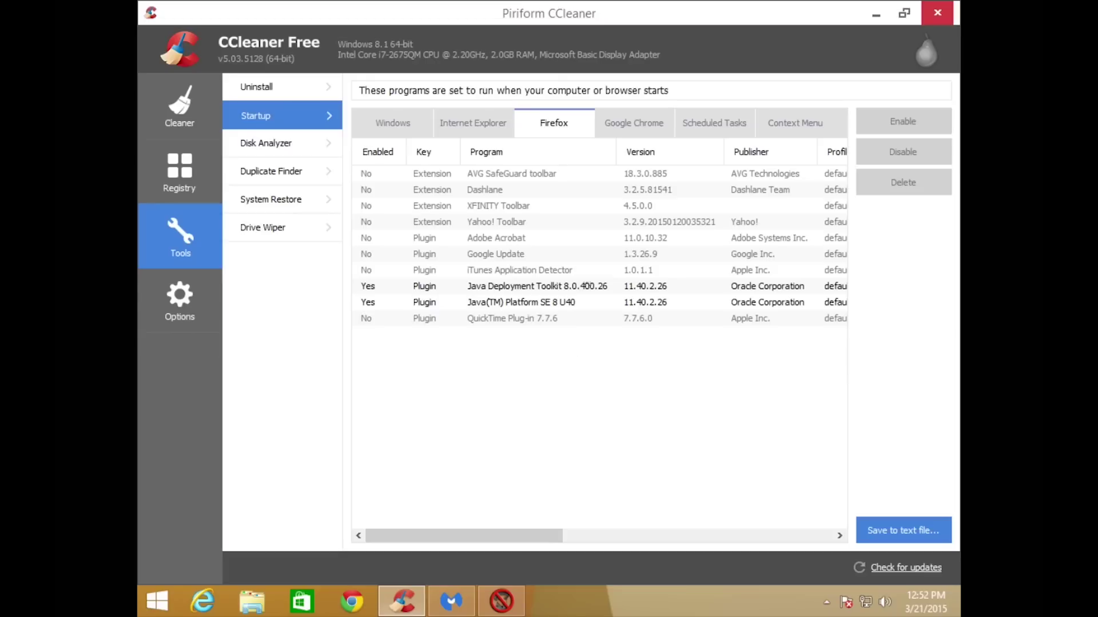
View Google Chrome's thirteen enabled startup add-ons in CCleaner, then close CCleaner.
{"action": "left_click", "coordinate": [623, 127]}
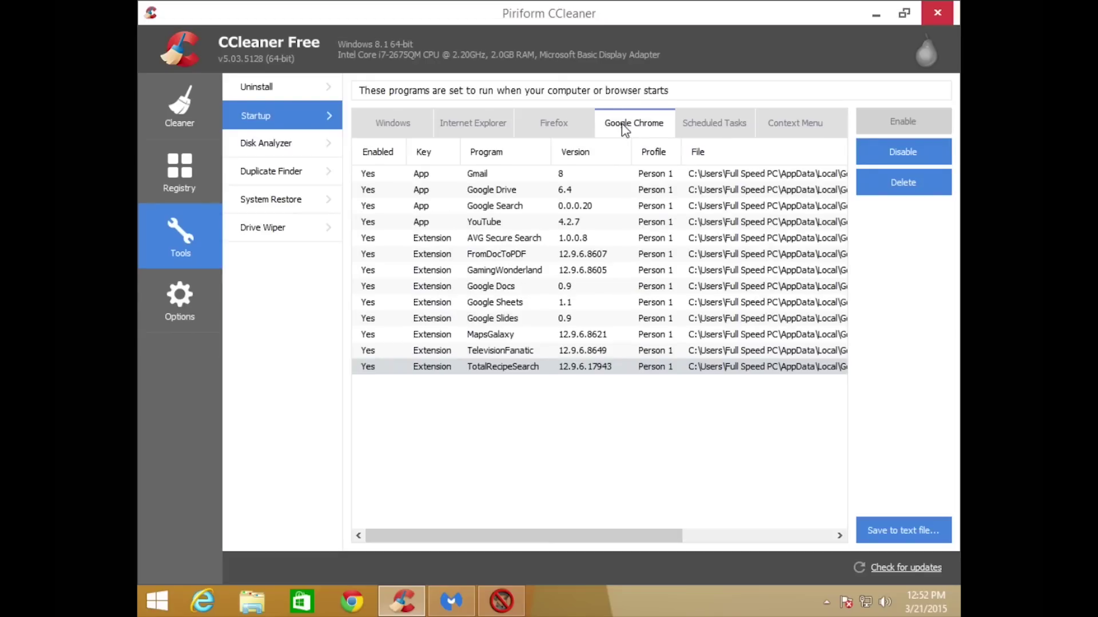
{"action": "left_click", "coordinate": [940, 13]}
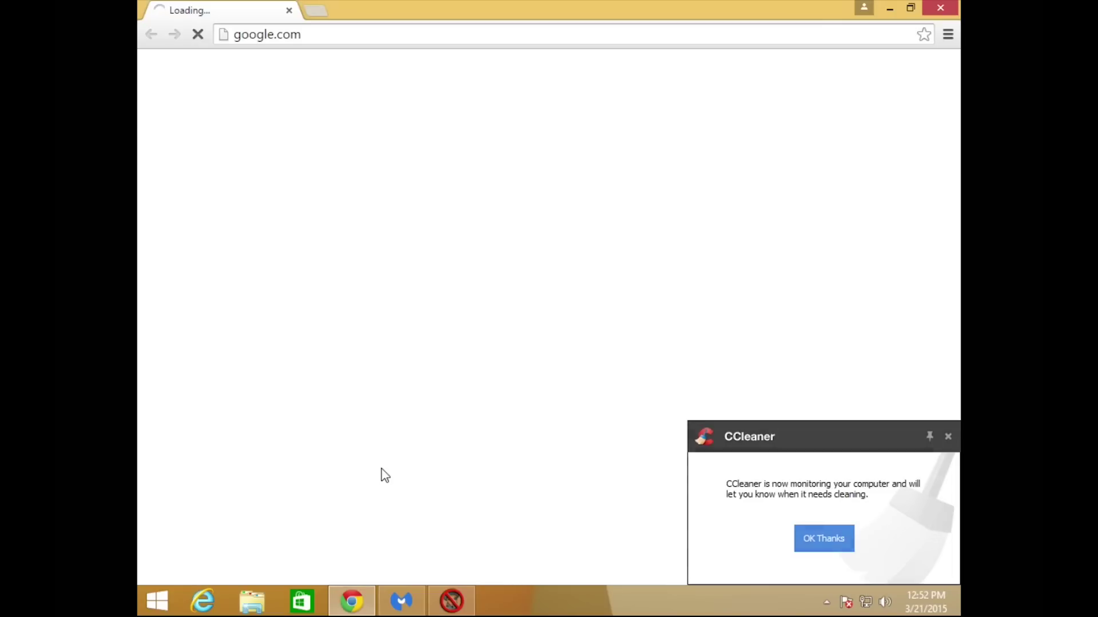
Dismiss the CCleaner notification and open Chrome's Extensions page from Settings.
{"action": "left_click", "coordinate": [949, 437]}
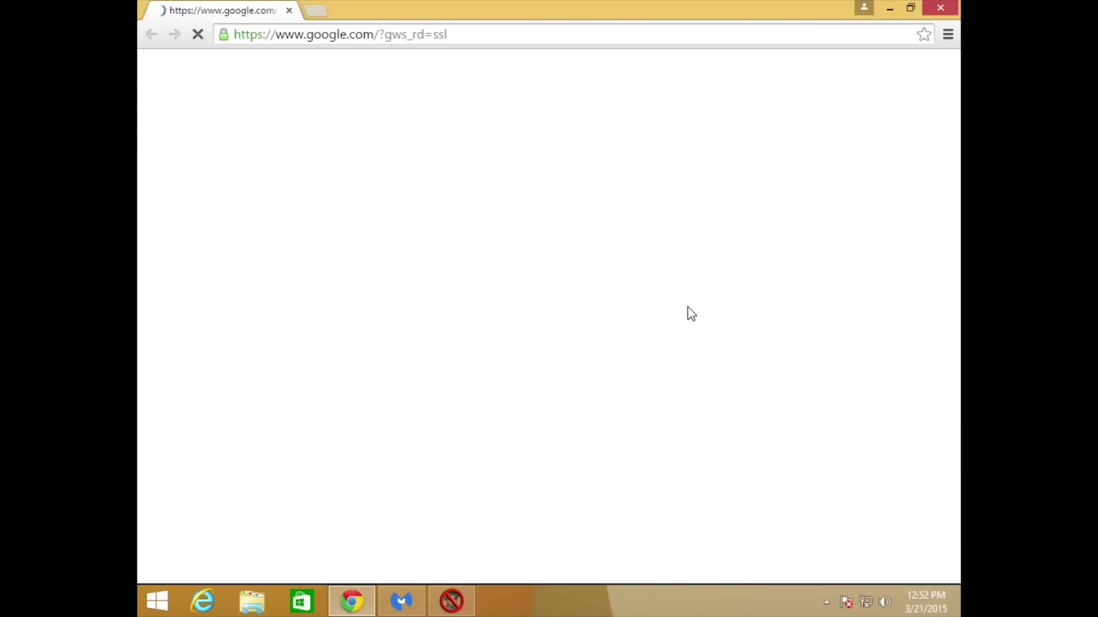
{"action": "left_click", "coordinate": [947, 35]}
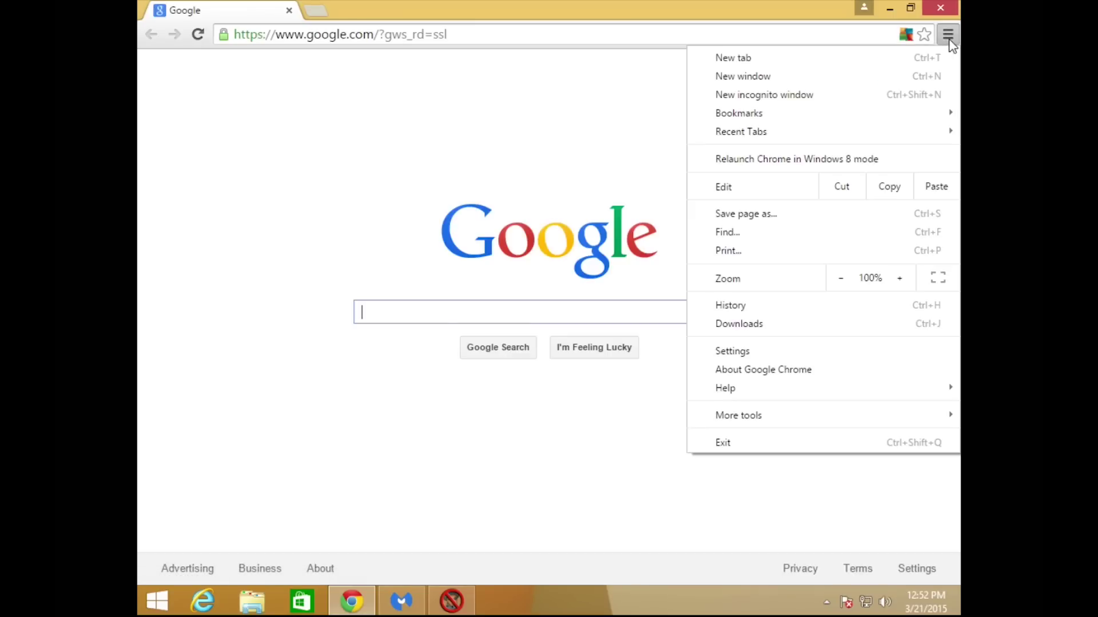
{"action": "left_click", "coordinate": [732, 352]}
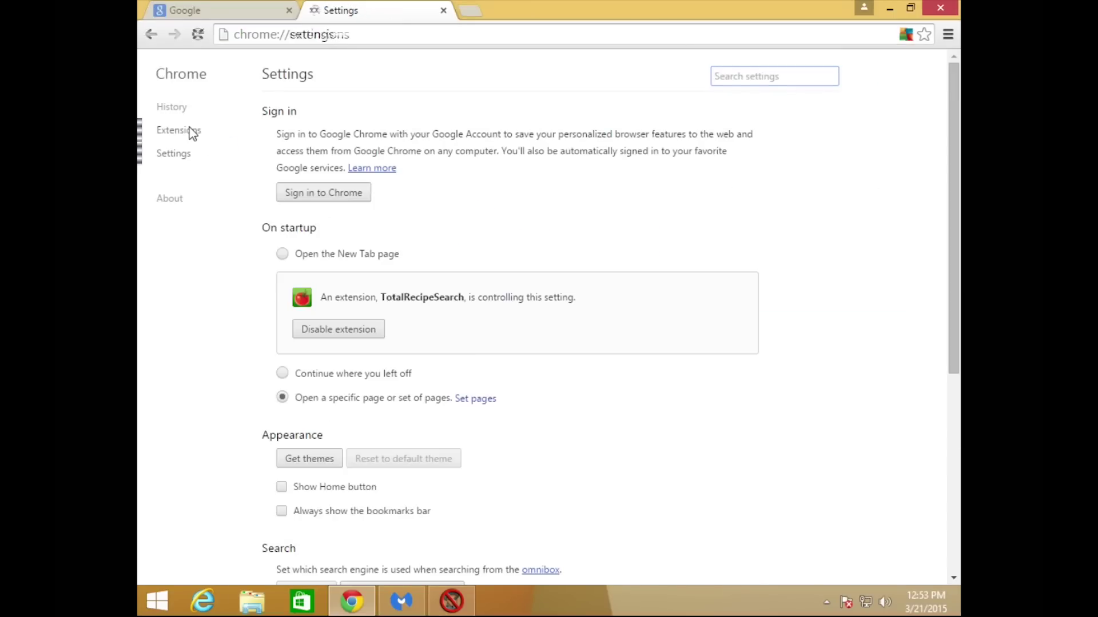
{"action": "left_click", "coordinate": [192, 132]}
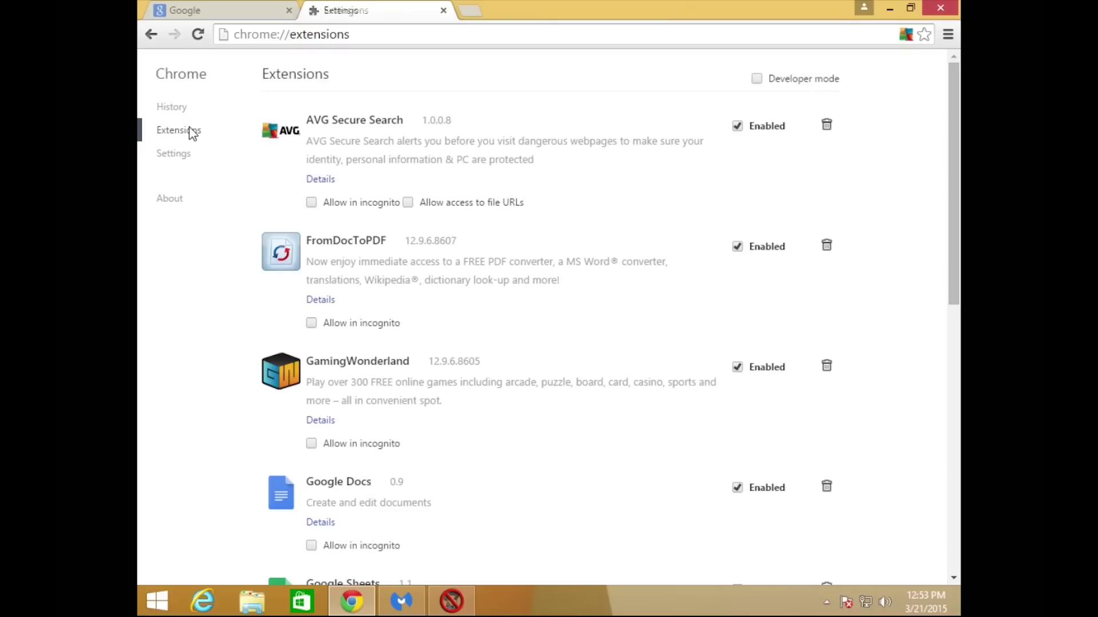
Disable and remove the AVG Secure Search, FromDocToPDF and GamingWonderland extensions.
{"action": "left_click", "coordinate": [737, 127]}
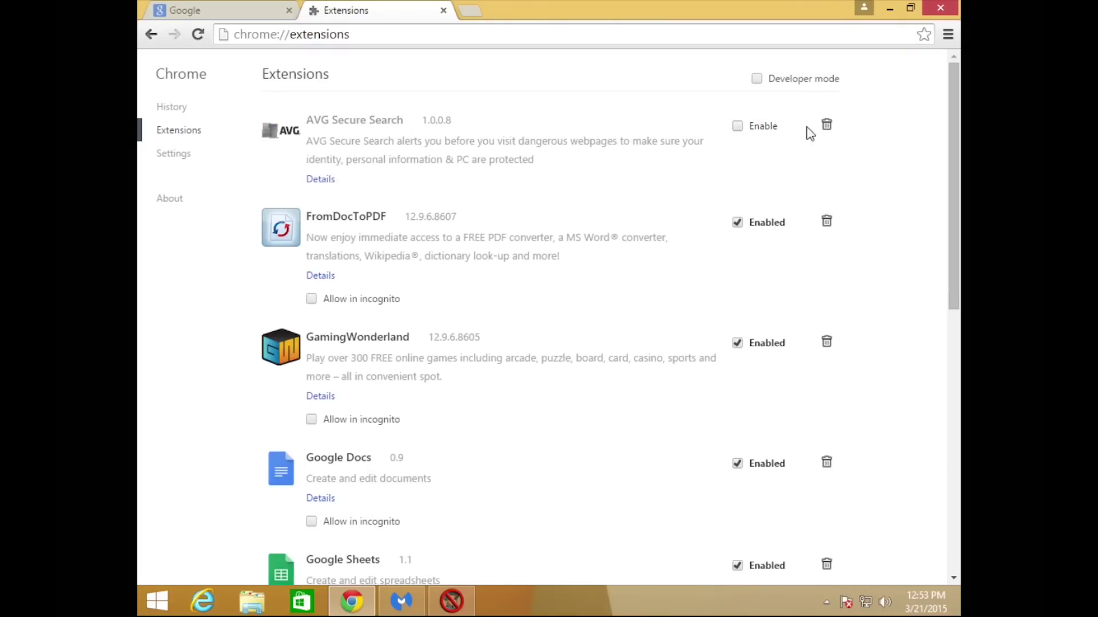
{"action": "left_click", "coordinate": [827, 126]}
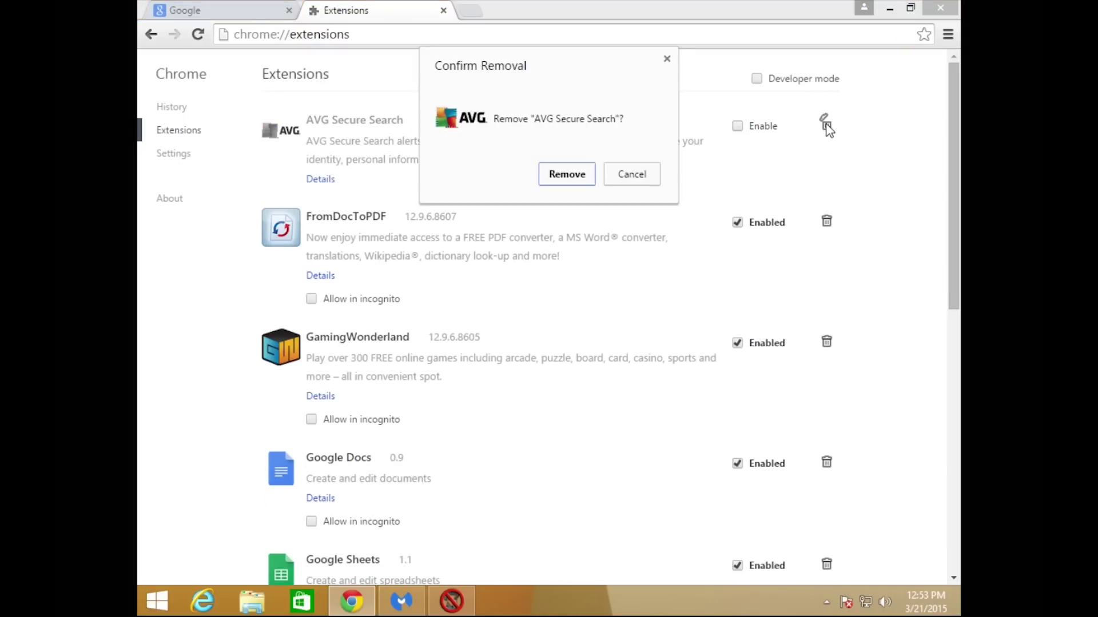
{"action": "left_click", "coordinate": [562, 177]}
{"action": "left_click", "coordinate": [738, 126]}
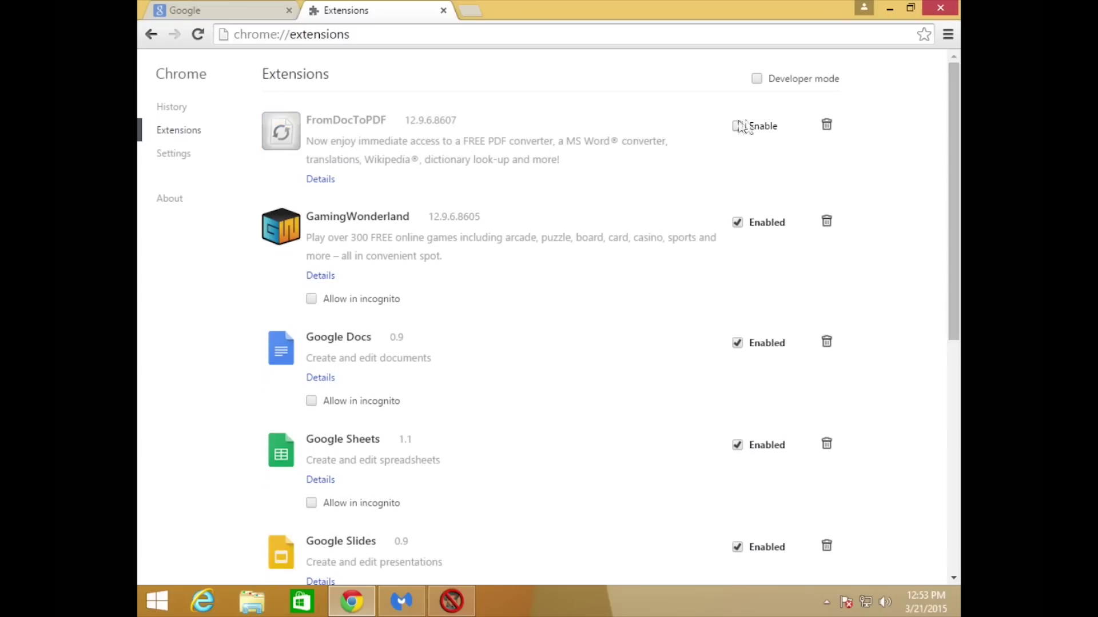
{"action": "left_click", "coordinate": [827, 125]}
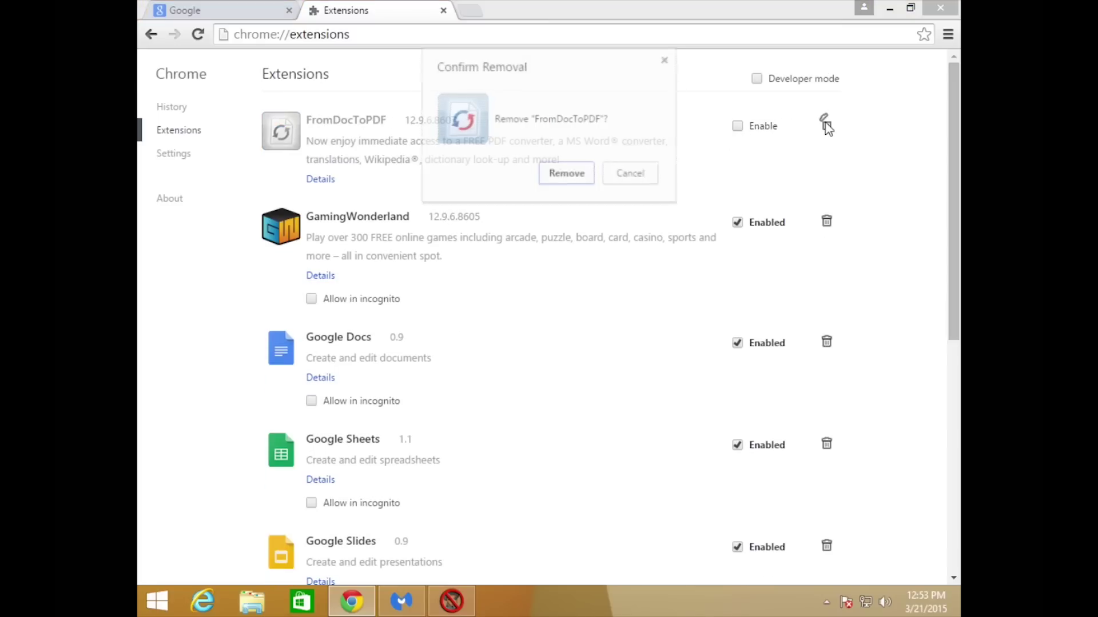
{"action": "left_click", "coordinate": [579, 173]}
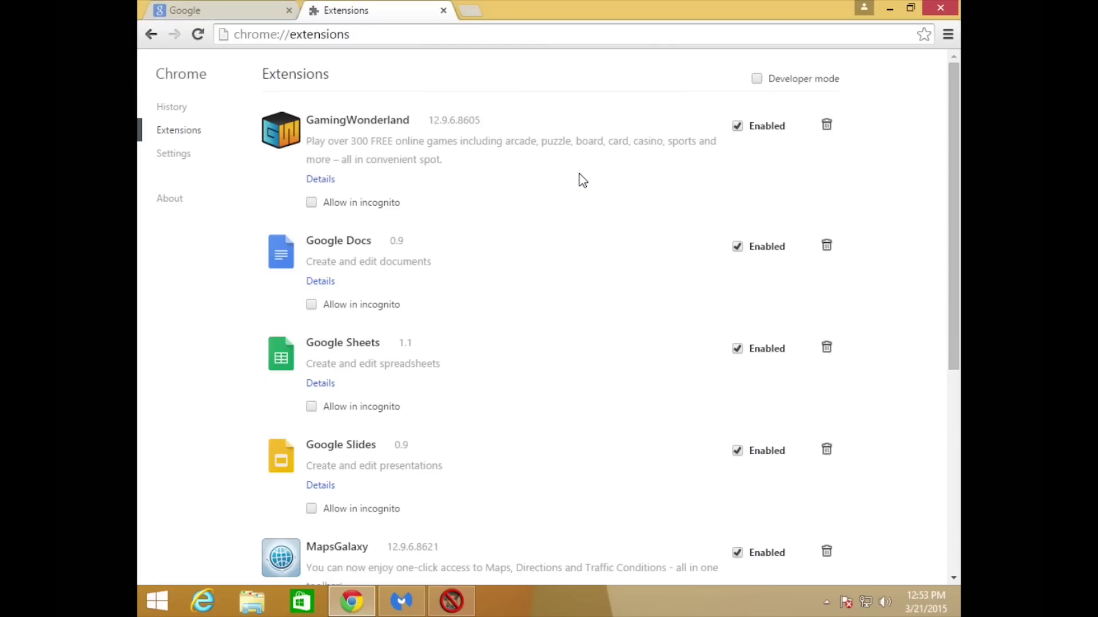
{"action": "left_click", "coordinate": [737, 126]}
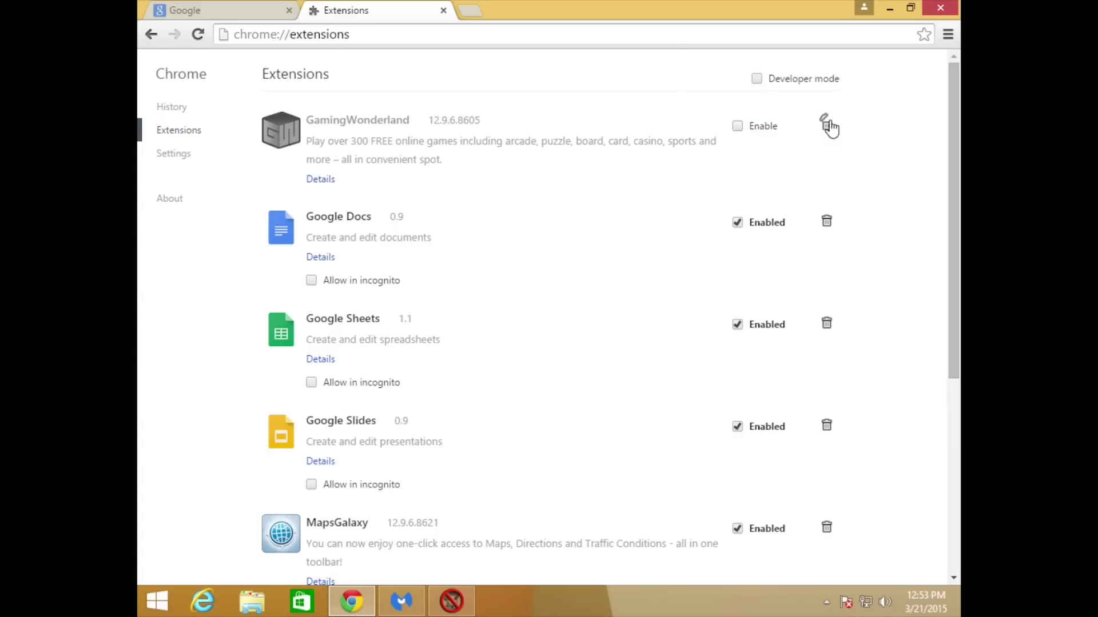
{"action": "left_click", "coordinate": [827, 124]}
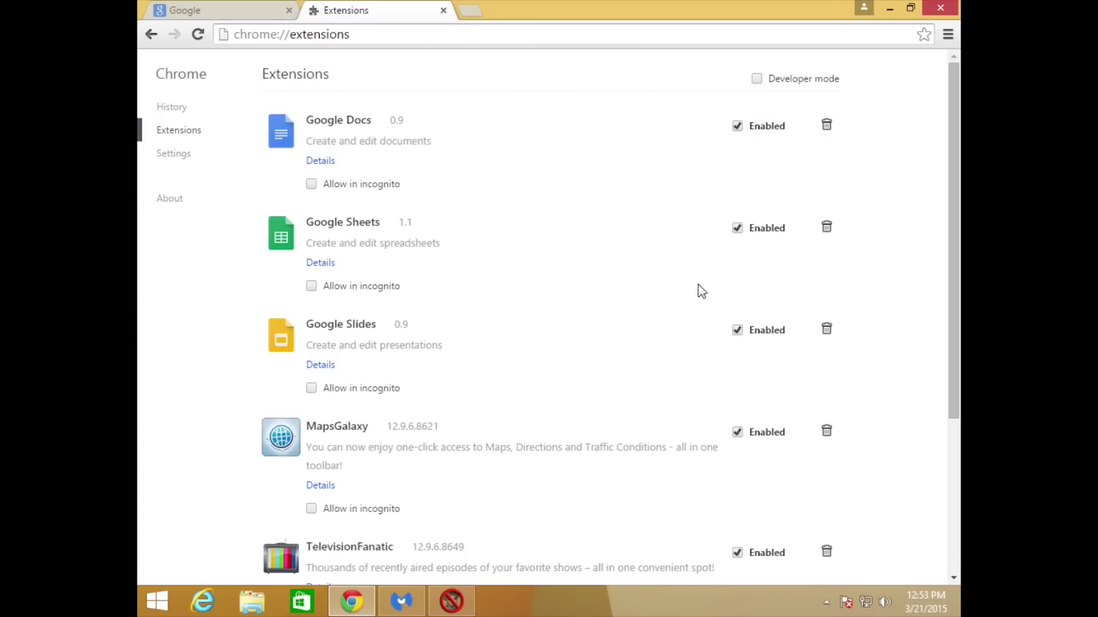
Disable and remove MapsGalaxy, TelevisionFanatic and TotalRecipeSearch, then return to main Settings.
{"action": "left_click", "coordinate": [738, 433]}
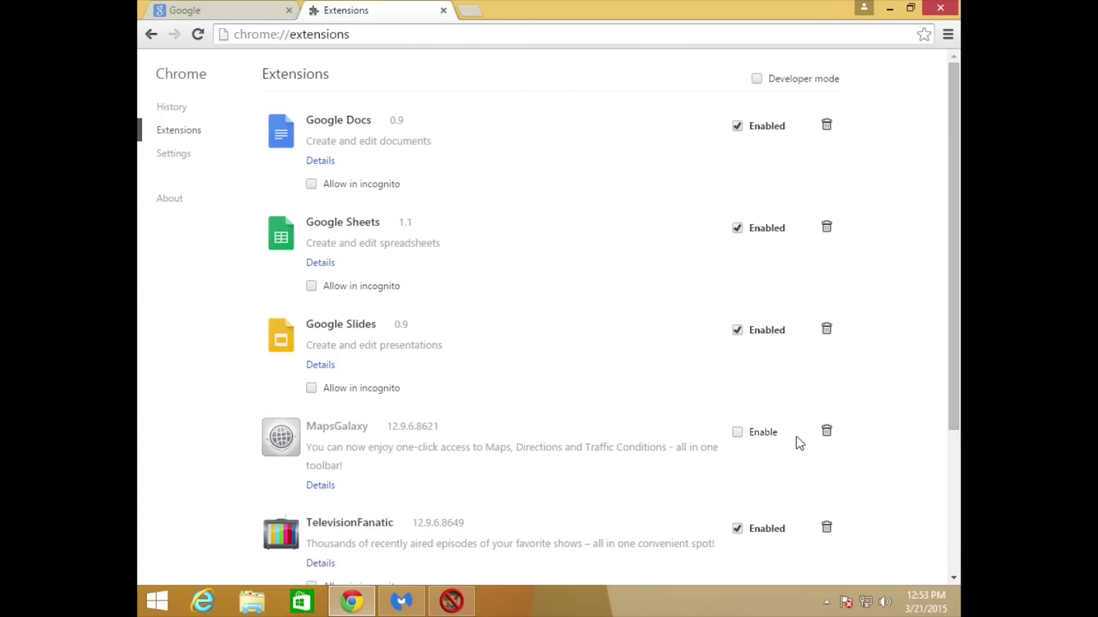
{"action": "left_click", "coordinate": [827, 433]}
{"action": "left_click", "coordinate": [576, 177]}
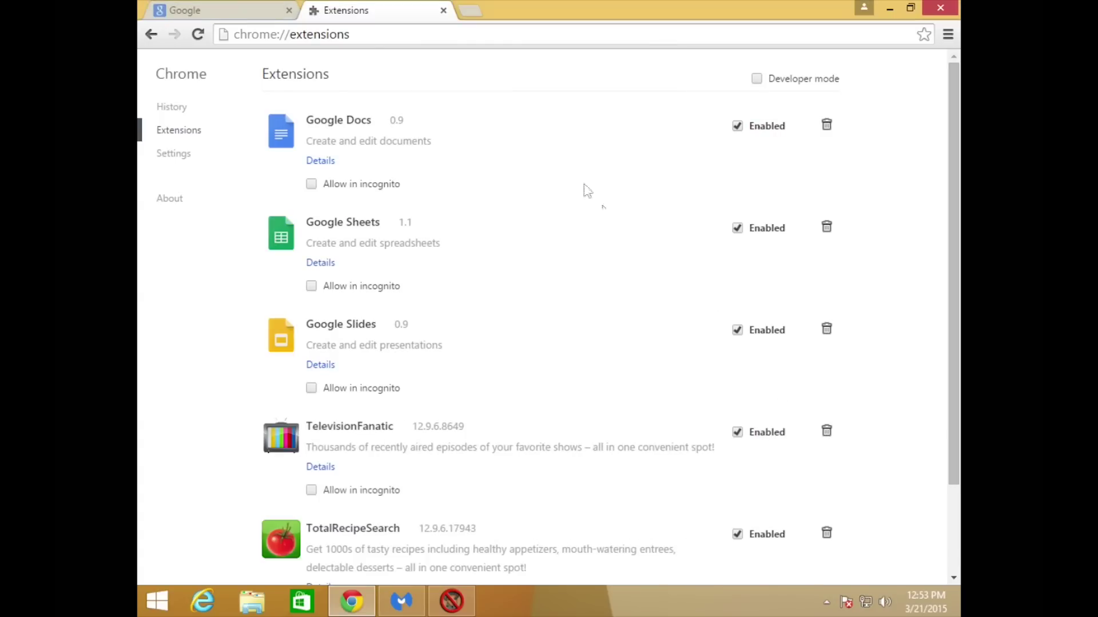
{"action": "left_click", "coordinate": [737, 432]}
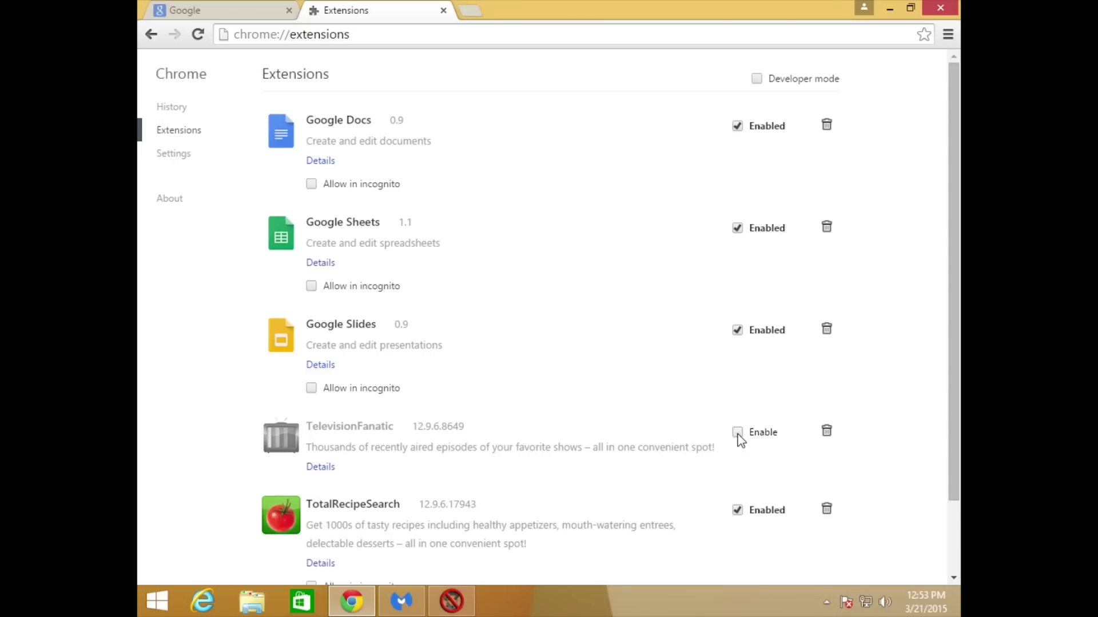
{"action": "left_click", "coordinate": [827, 433]}
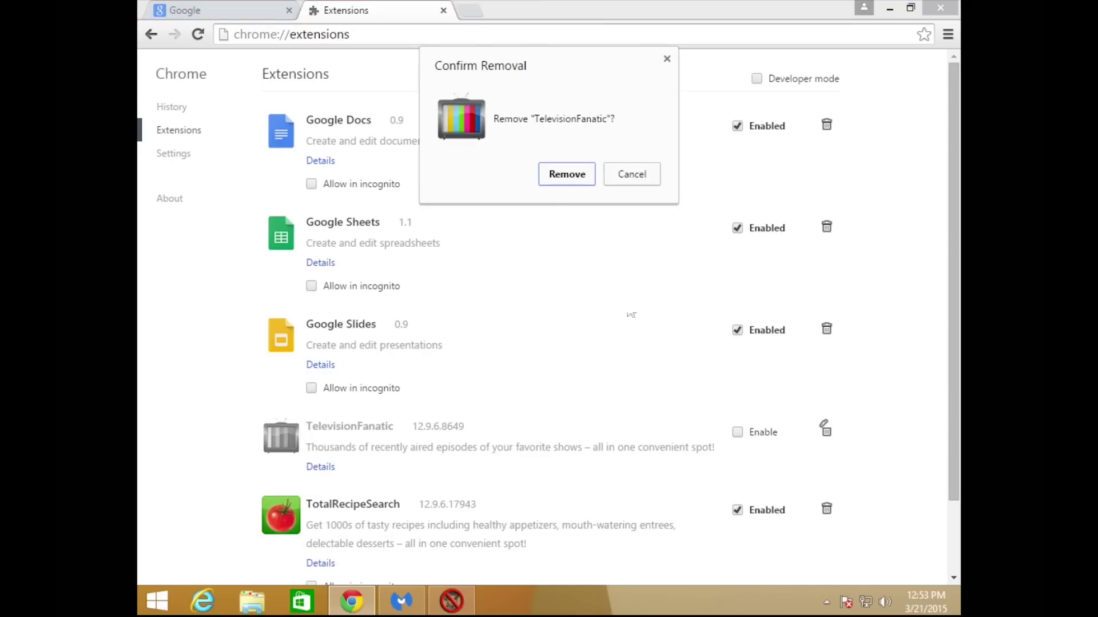
{"action": "left_click", "coordinate": [549, 183]}
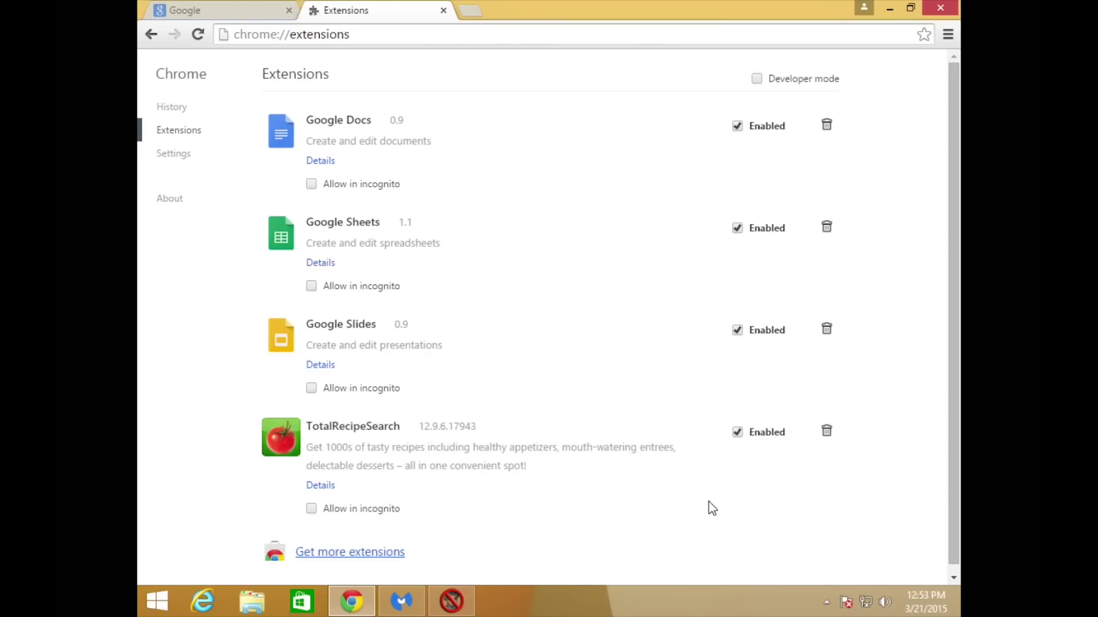
{"action": "left_click", "coordinate": [738, 433]}
{"action": "left_click", "coordinate": [826, 432]}
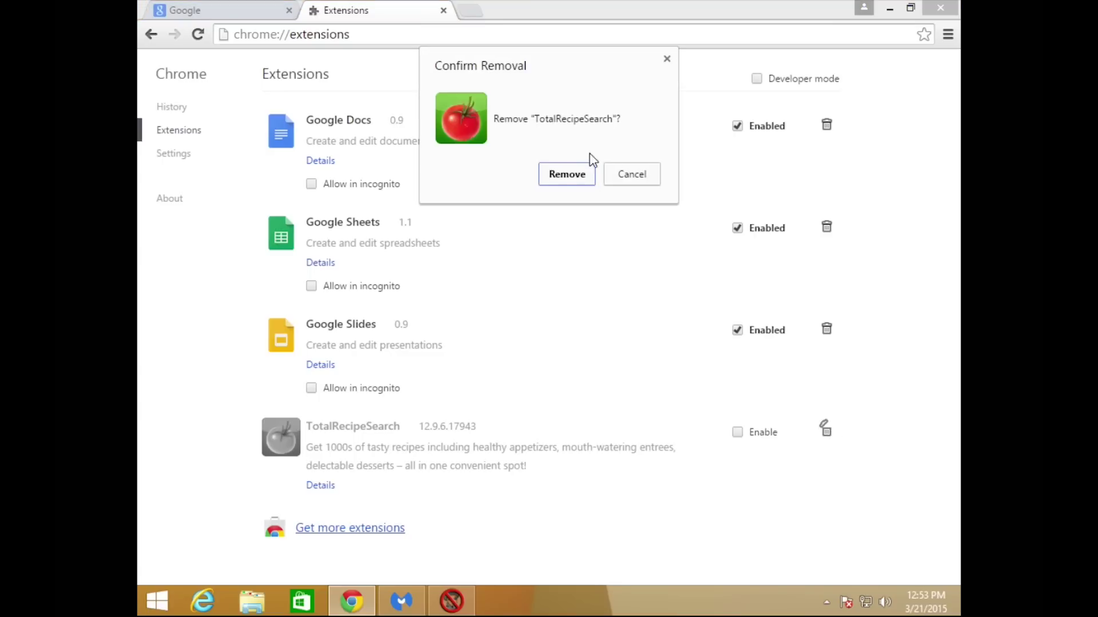
{"action": "left_click", "coordinate": [560, 174]}
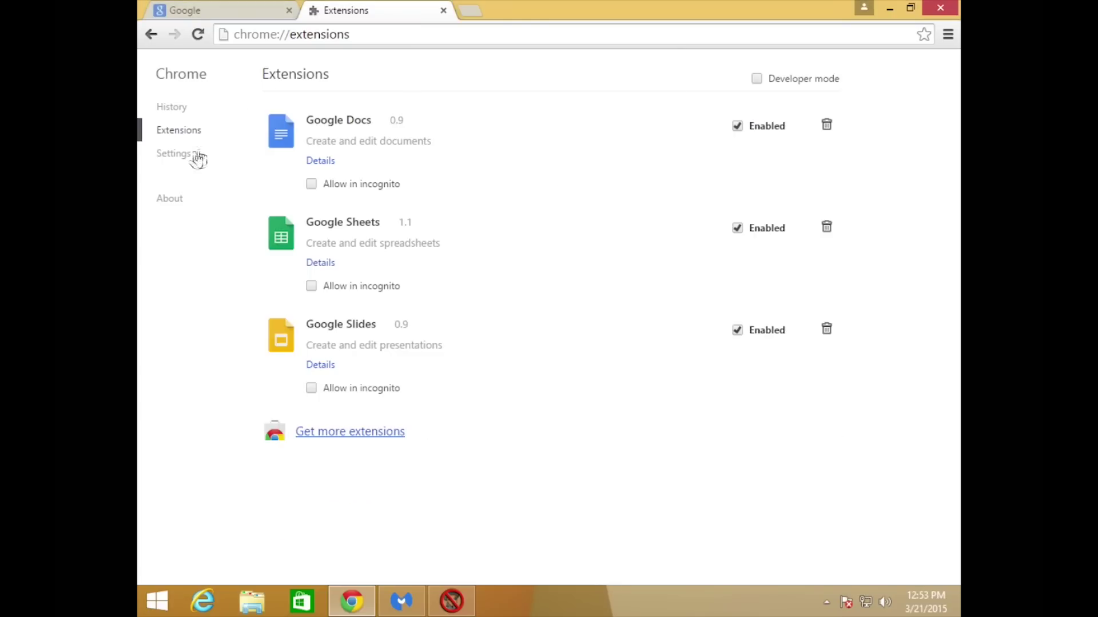
{"action": "left_click", "coordinate": [184, 165]}
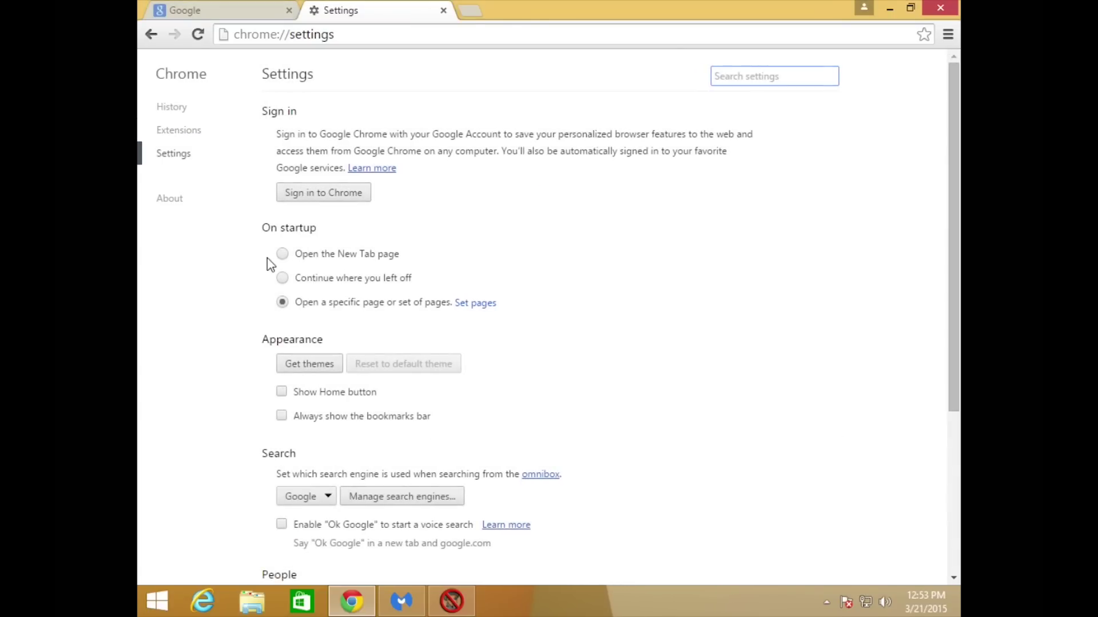
Keep Chrome's startup set to open a specific set of pages and accept the list.
{"action": "left_click", "coordinate": [283, 254]}
{"action": "left_click", "coordinate": [282, 302]}
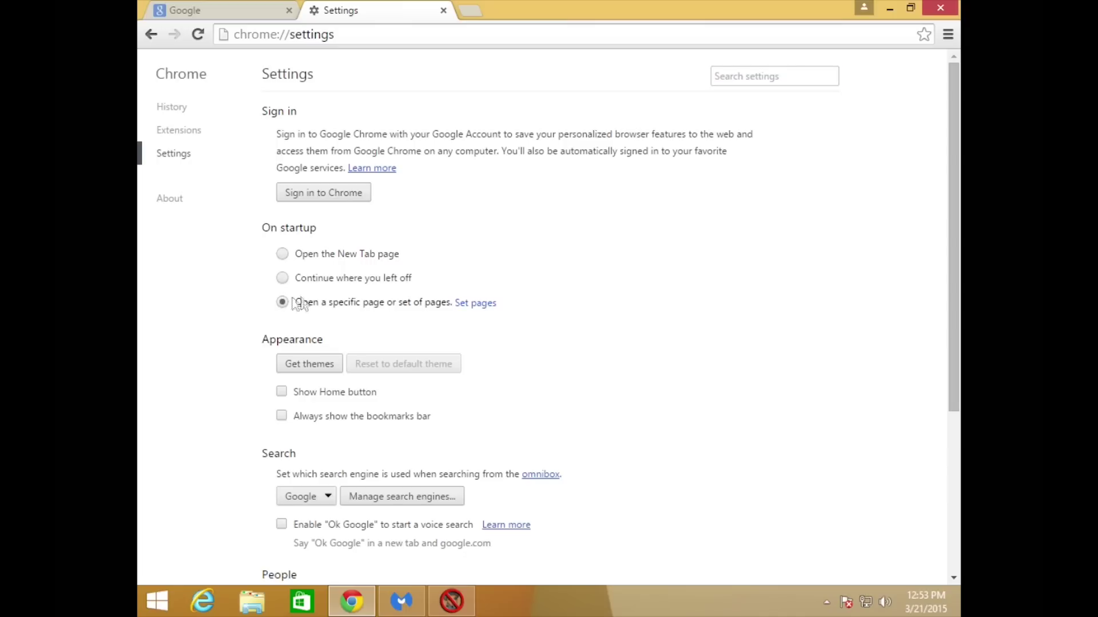
{"action": "left_click", "coordinate": [479, 304]}
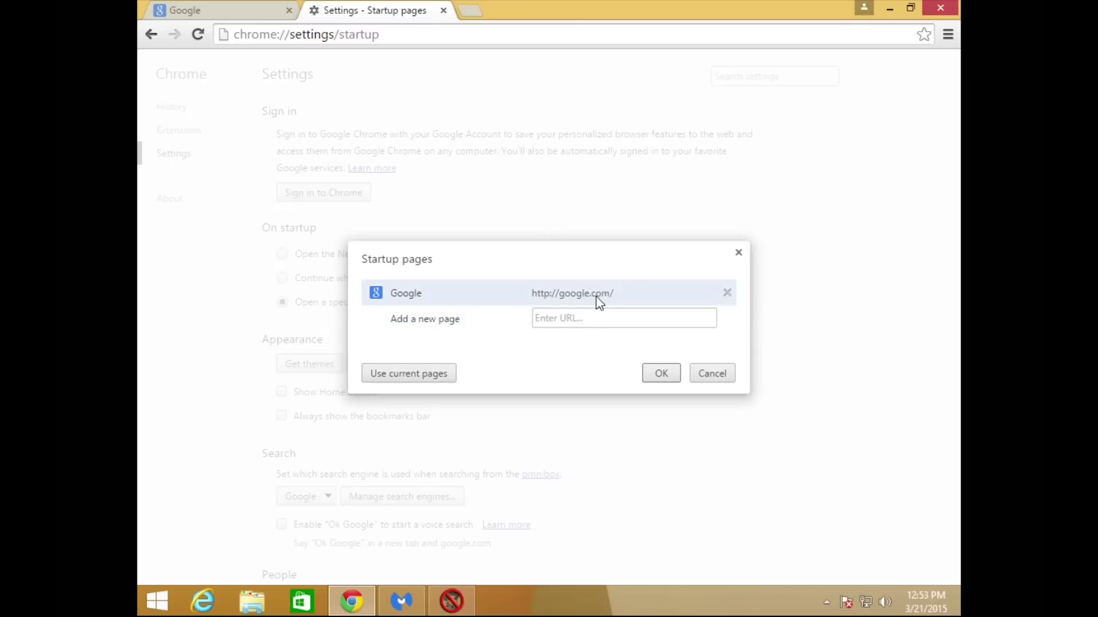
{"action": "left_click", "coordinate": [659, 375]}
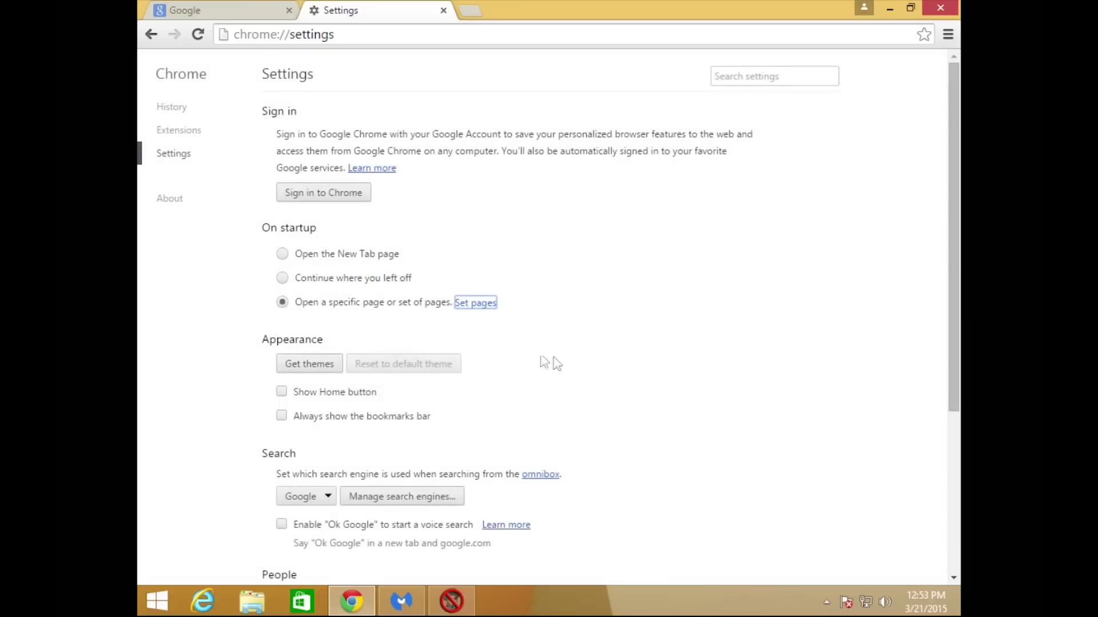
{"action": "scroll", "coordinate": [449, 359], "scroll_direction": "down", "scroll_amount": 1}
{"action": "left_click", "coordinate": [281, 311]}
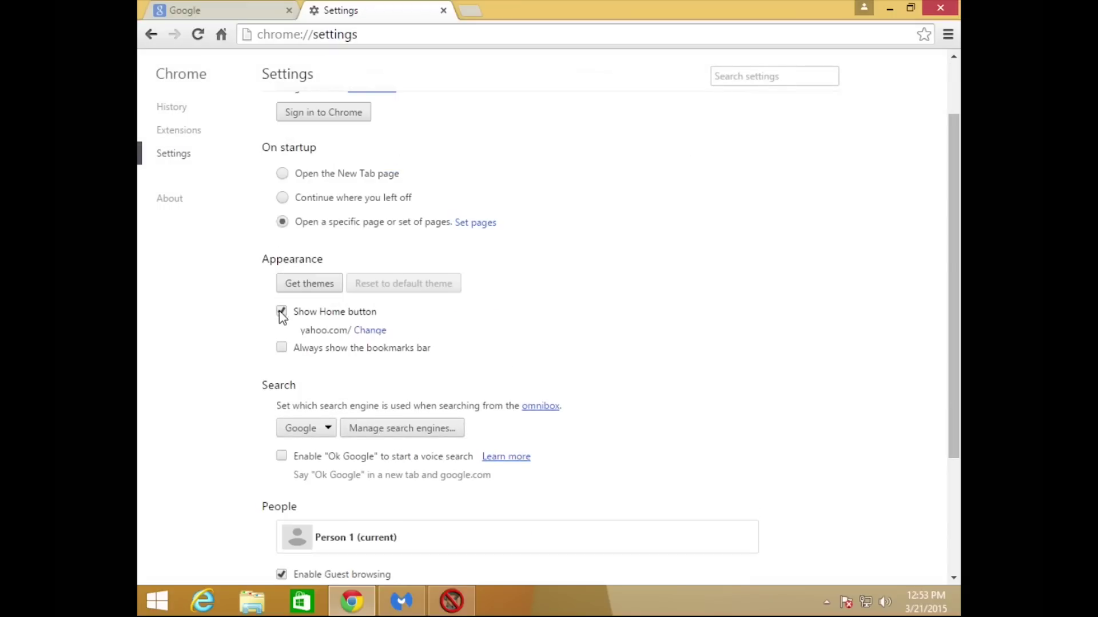
{"action": "left_click", "coordinate": [378, 332]}
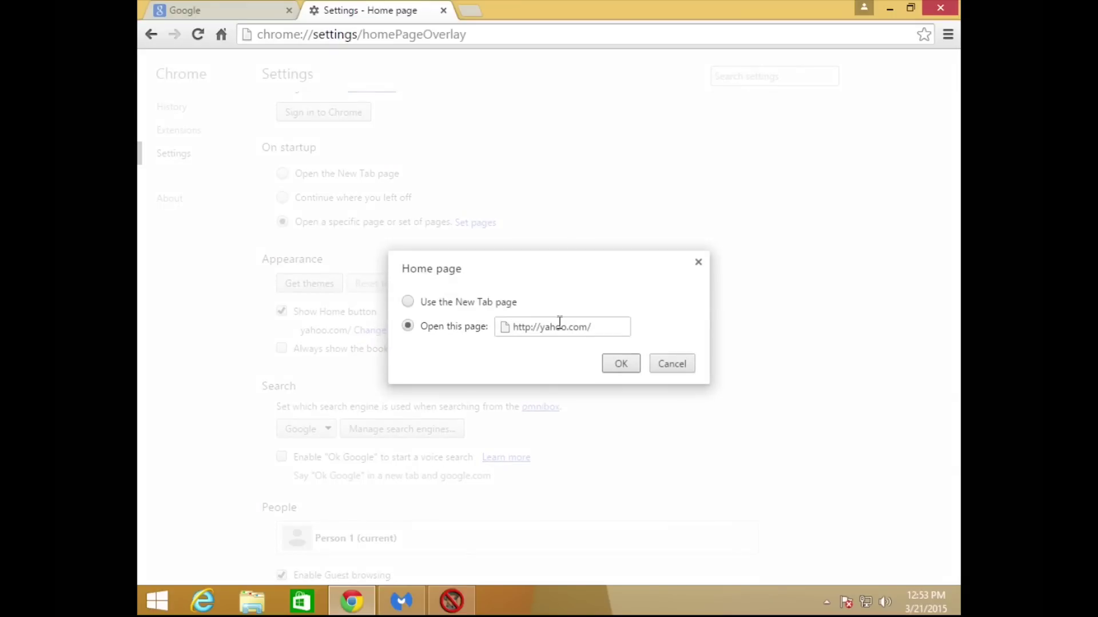
{"action": "triple_click", "coordinate": [560, 326]}
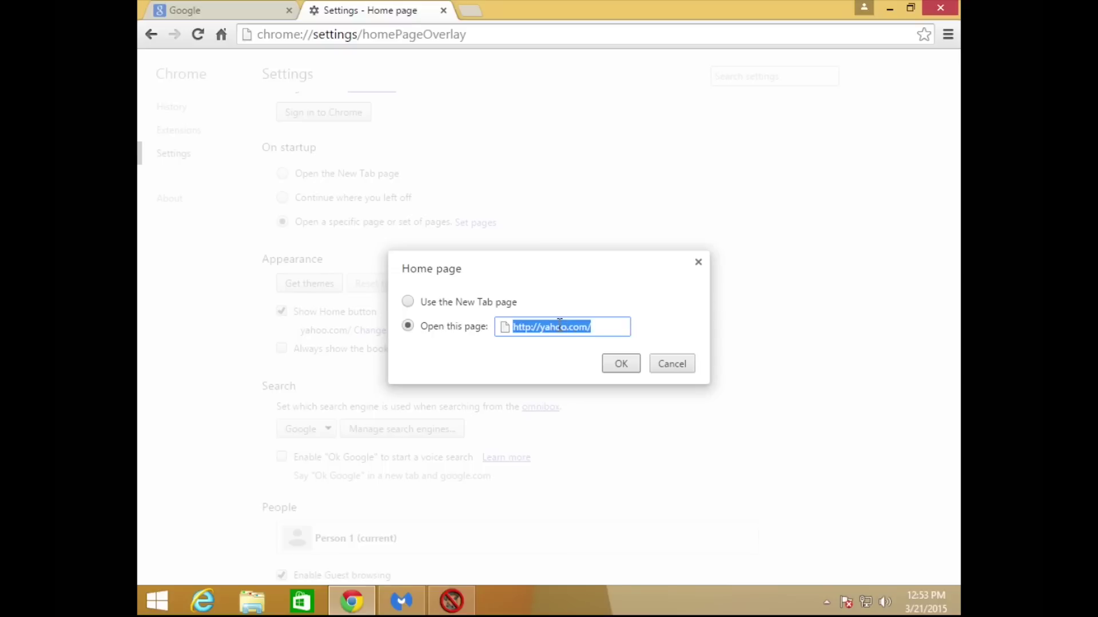
{"action": "type", "text": "www.g"}
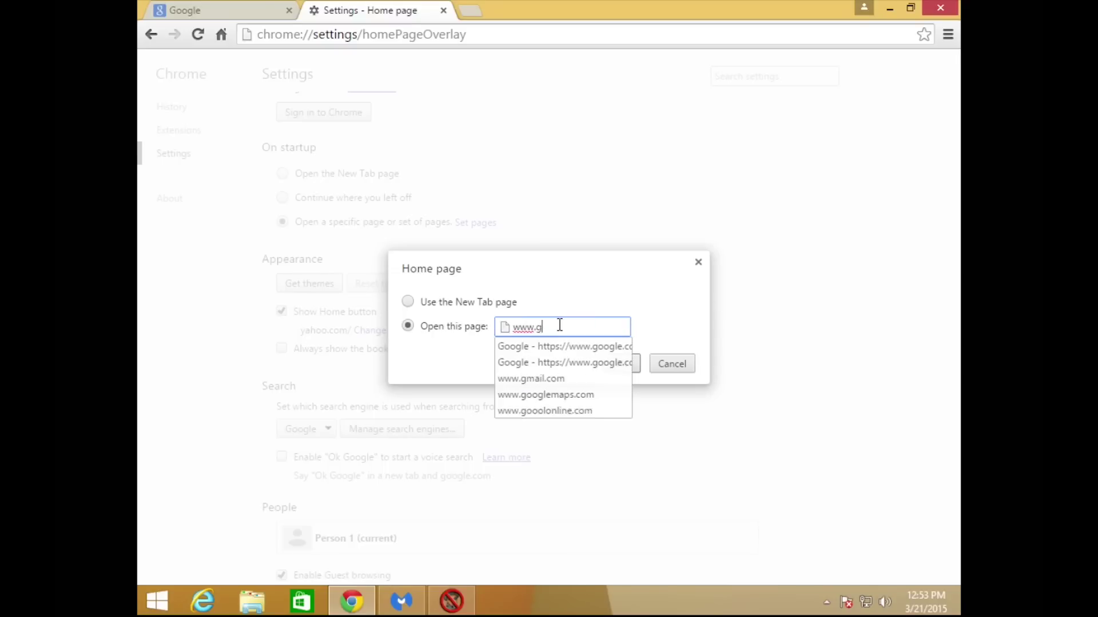
{"action": "type", "text": "oogle.com"}
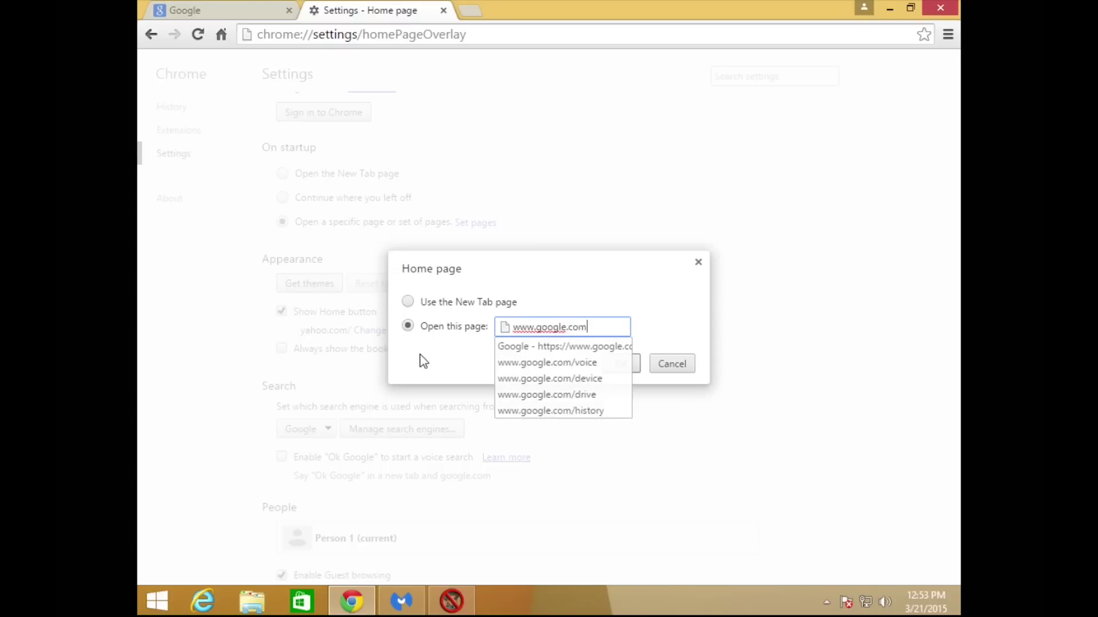
{"action": "left_click", "coordinate": [422, 361]}
{"action": "left_click", "coordinate": [619, 369]}
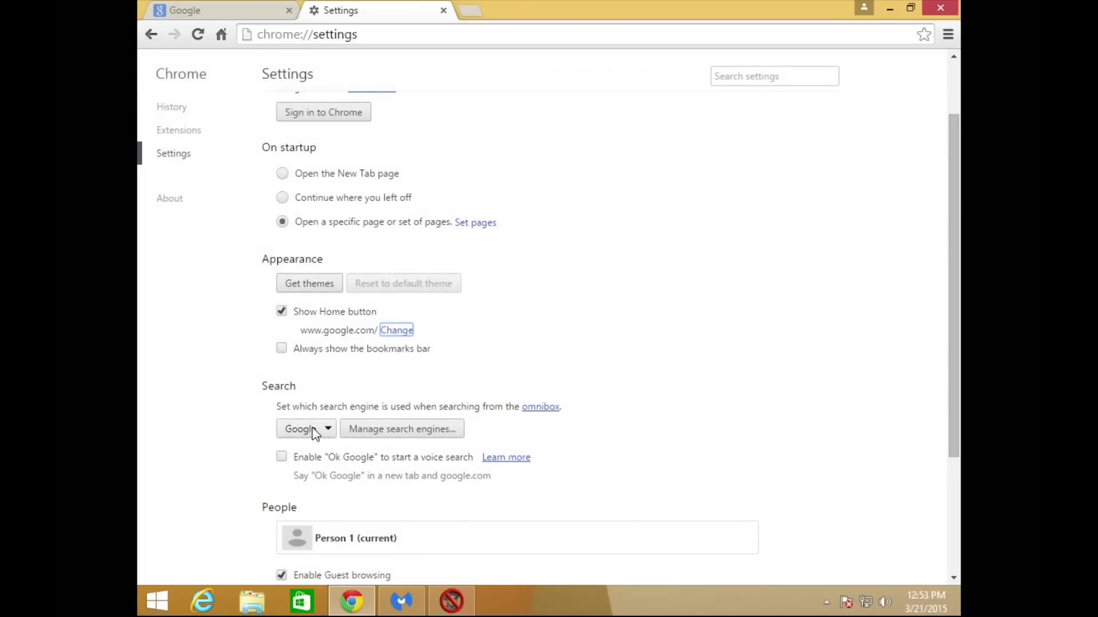
{"action": "left_click", "coordinate": [940, 8]}
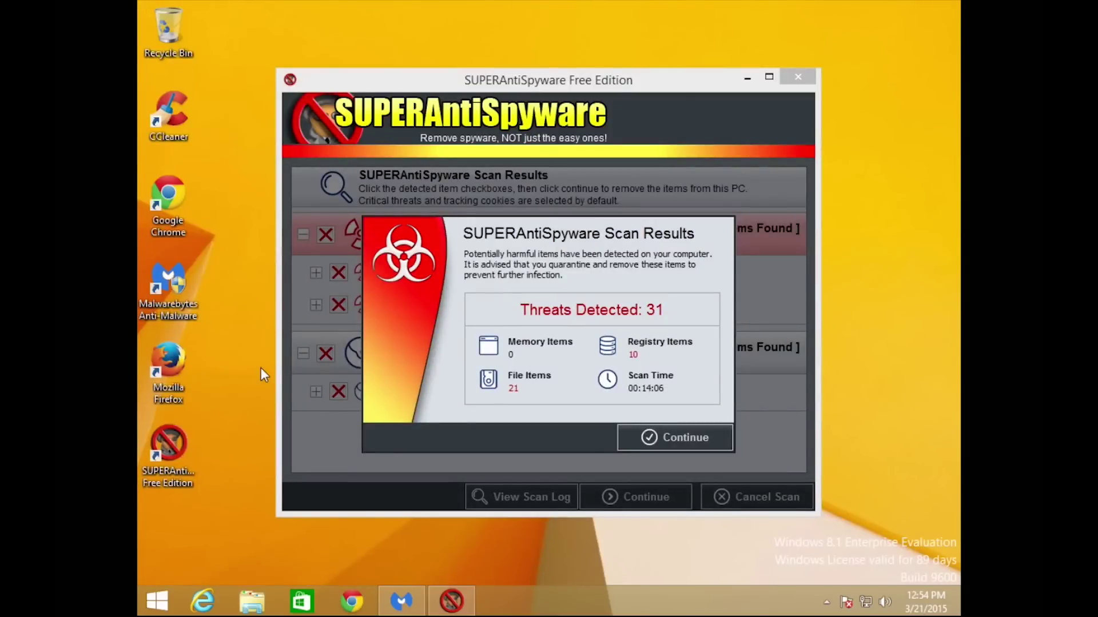
Search Start for 'default programs' and open Set your default programs.
{"action": "left_click", "coordinate": [152, 603]}
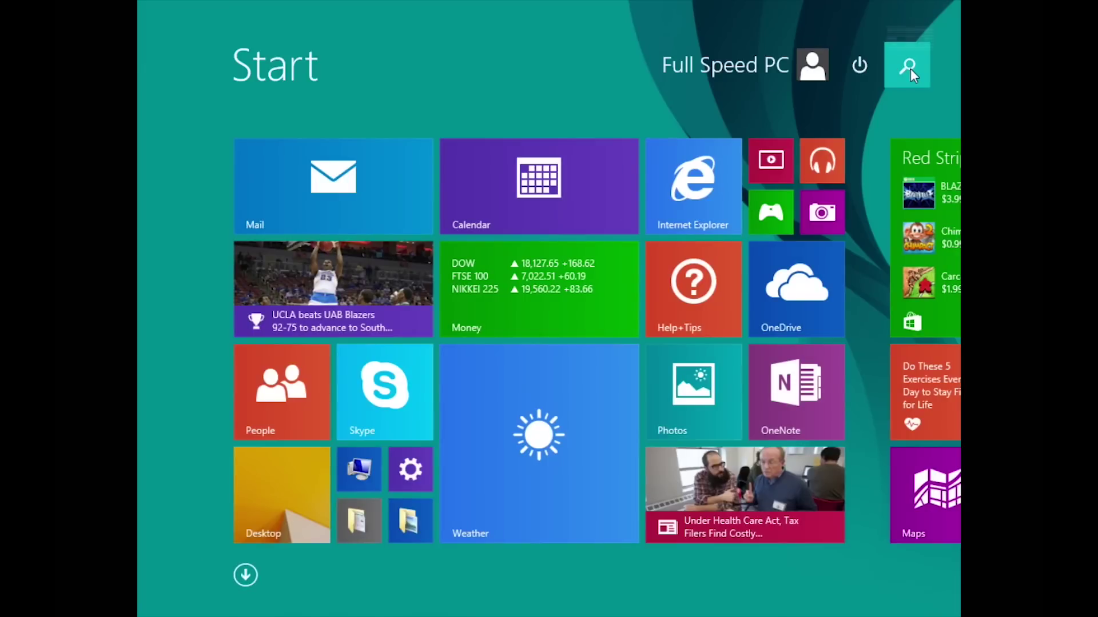
{"action": "left_click", "coordinate": [910, 69]}
{"action": "type", "text": "de"}
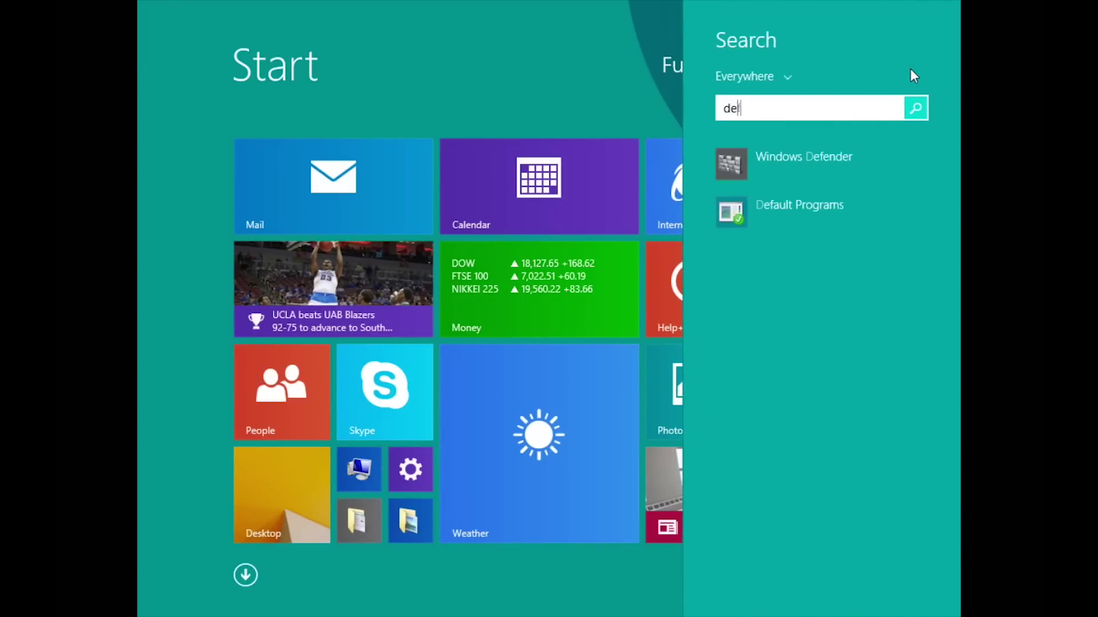
{"action": "type", "text": "fault programs"}
{"action": "left_click", "coordinate": [804, 162]}
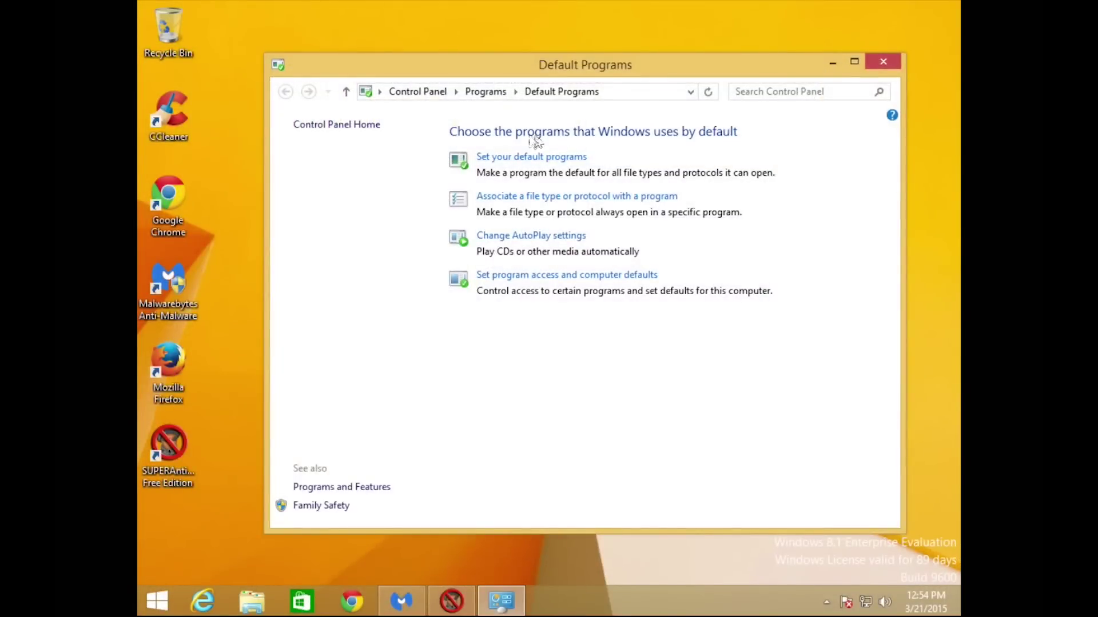
{"action": "left_click", "coordinate": [526, 158]}
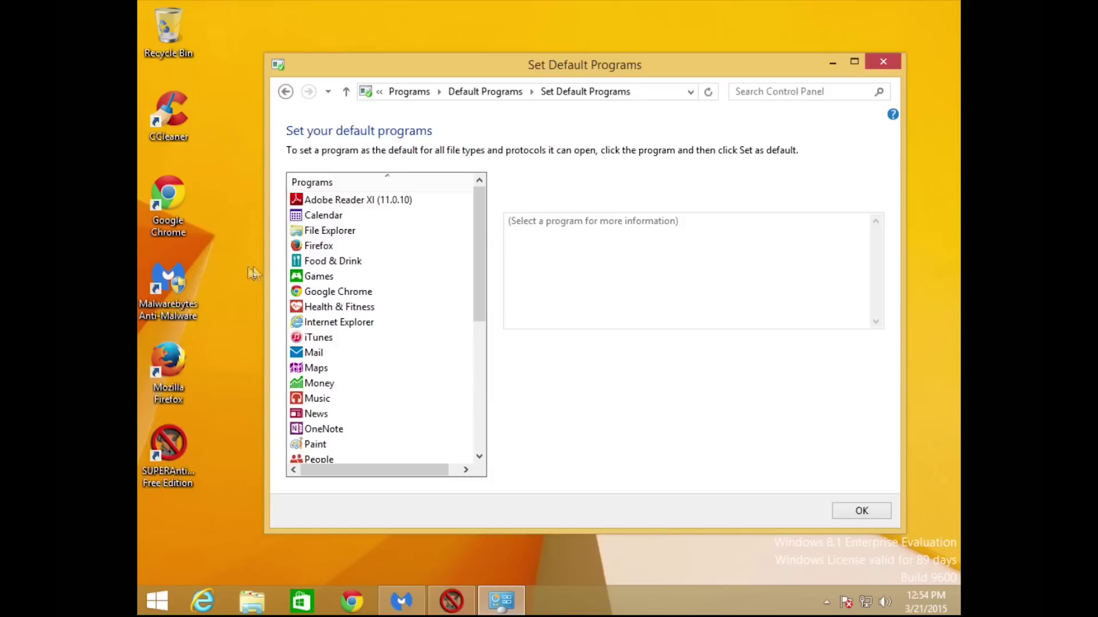
Select Google Chrome in the programs list and make it the default for everything.
{"action": "left_click", "coordinate": [318, 247]}
{"action": "left_click", "coordinate": [328, 292]}
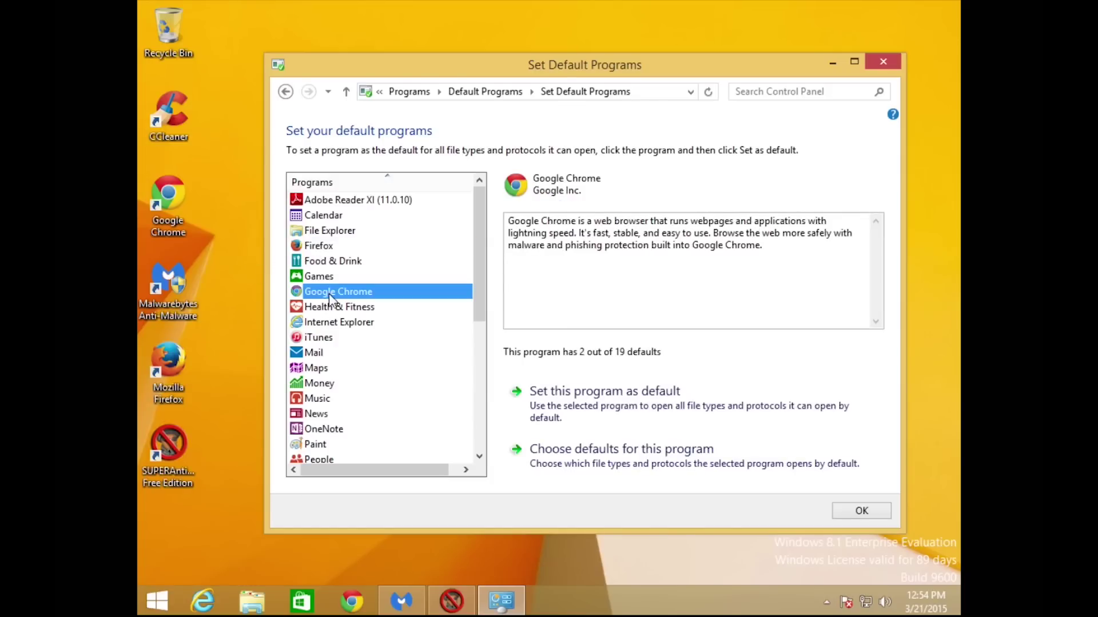
{"action": "left_click", "coordinate": [333, 324]}
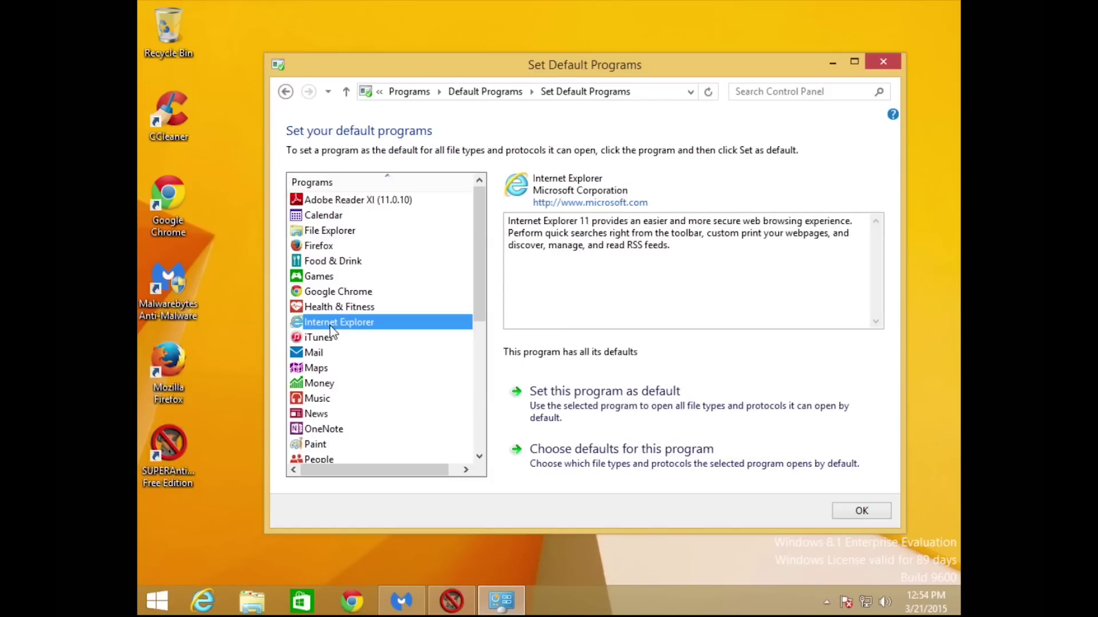
{"action": "left_click", "coordinate": [327, 292]}
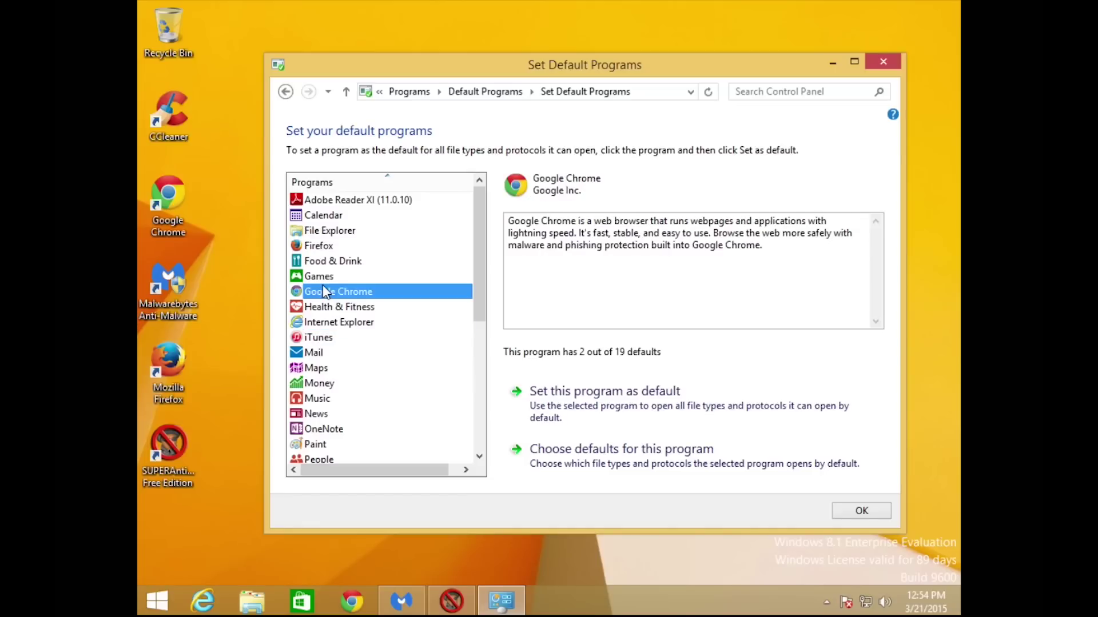
{"action": "left_click", "coordinate": [322, 247]}
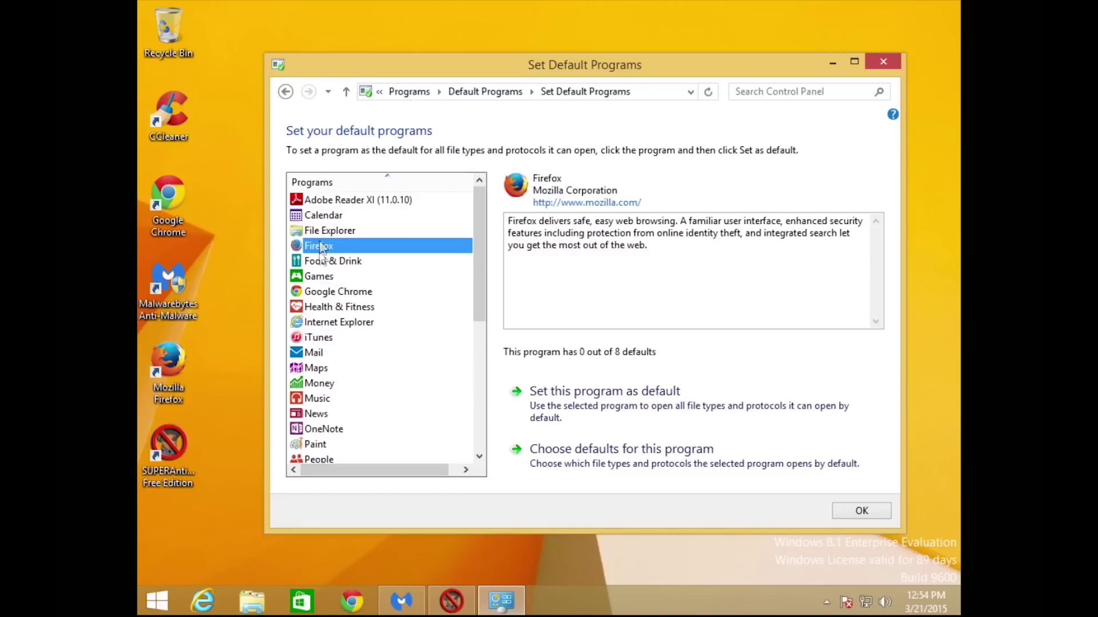
{"action": "left_click", "coordinate": [330, 293]}
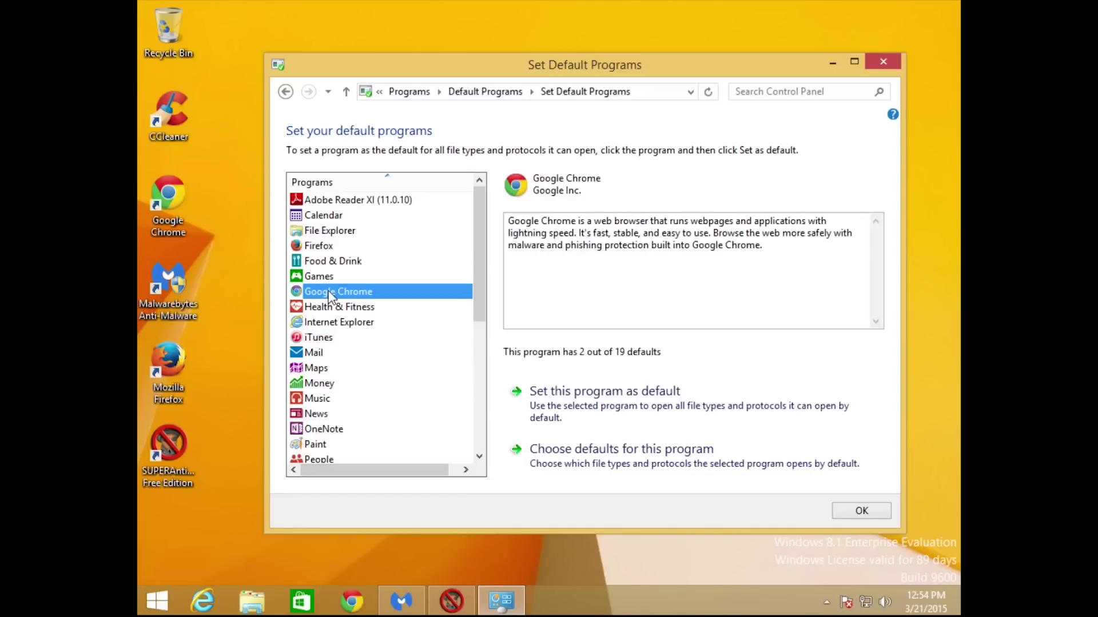
{"action": "left_click", "coordinate": [568, 391]}
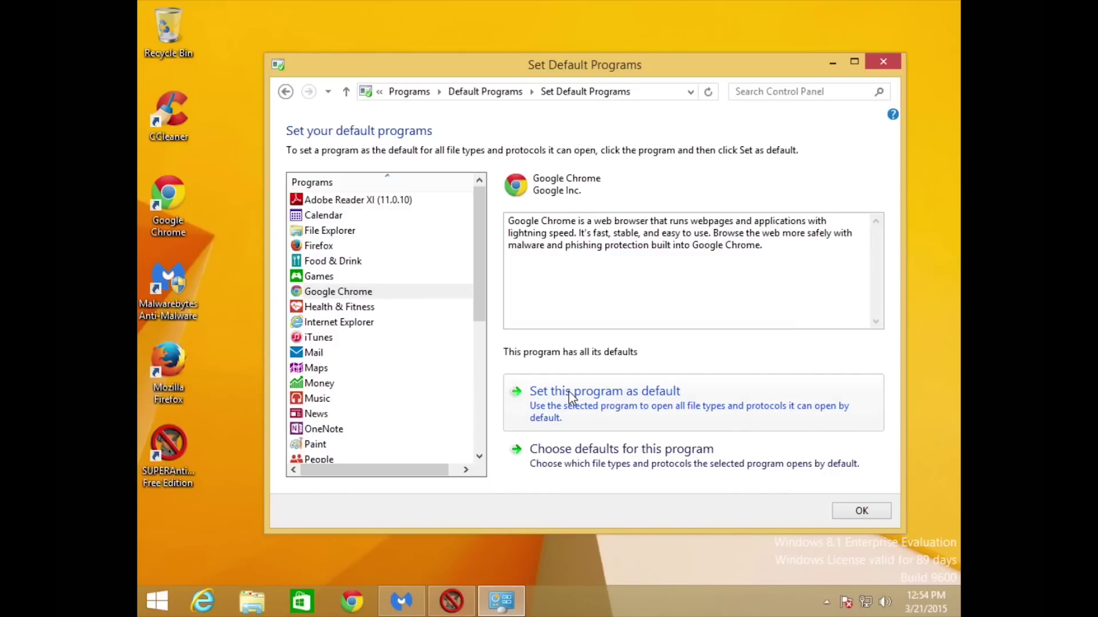
Close Default Programs and open Optimize Drives for Local Disk (C:) from its Properties Tools tab.
{"action": "left_click", "coordinate": [848, 510]}
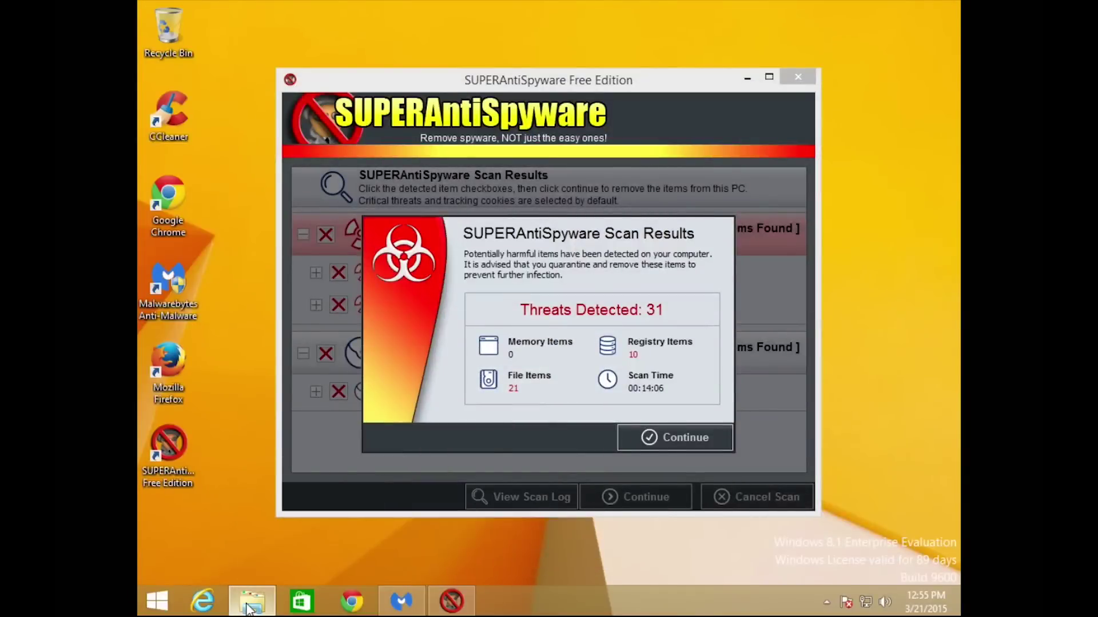
{"action": "left_click", "coordinate": [250, 602]}
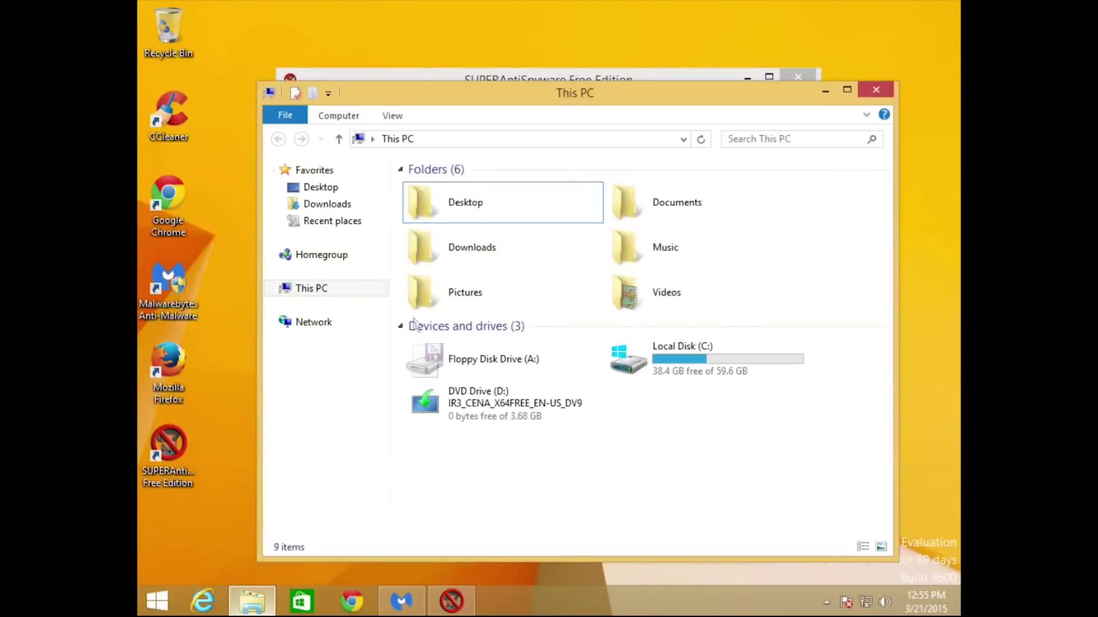
{"action": "right_click", "coordinate": [687, 361]}
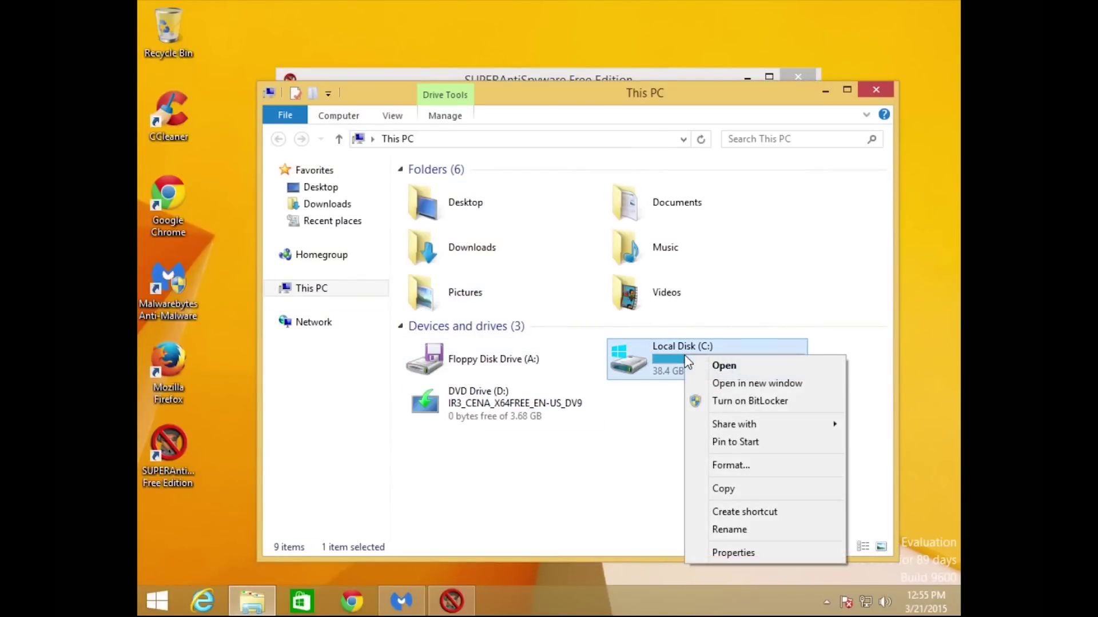
{"action": "left_click", "coordinate": [730, 553]}
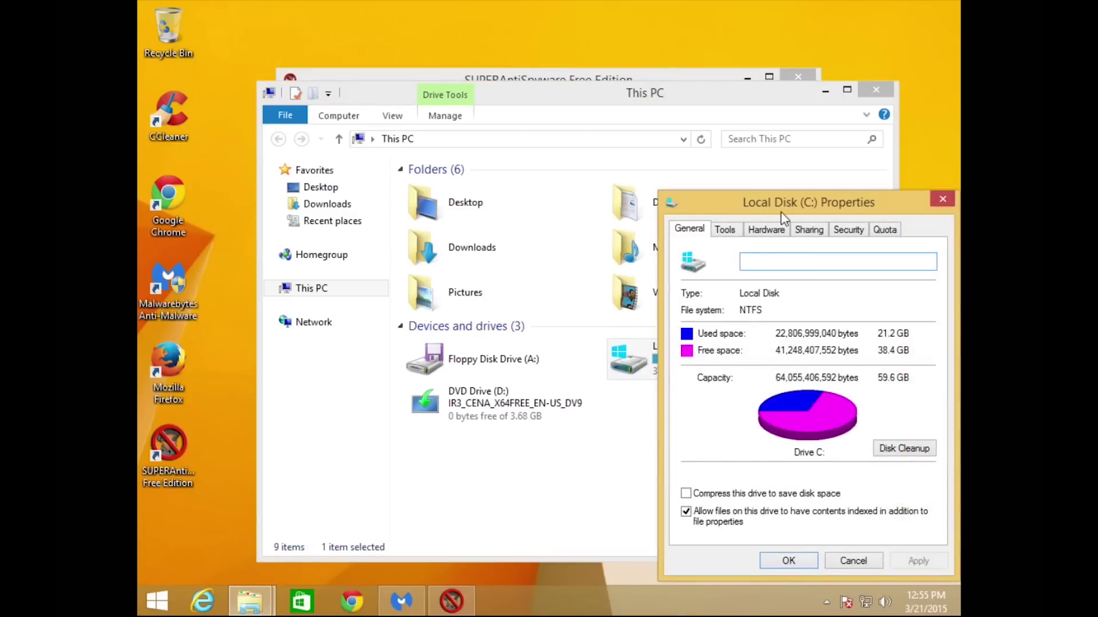
{"action": "left_click_drag", "start_coordinate": [806, 202], "coordinate": [573, 141]}
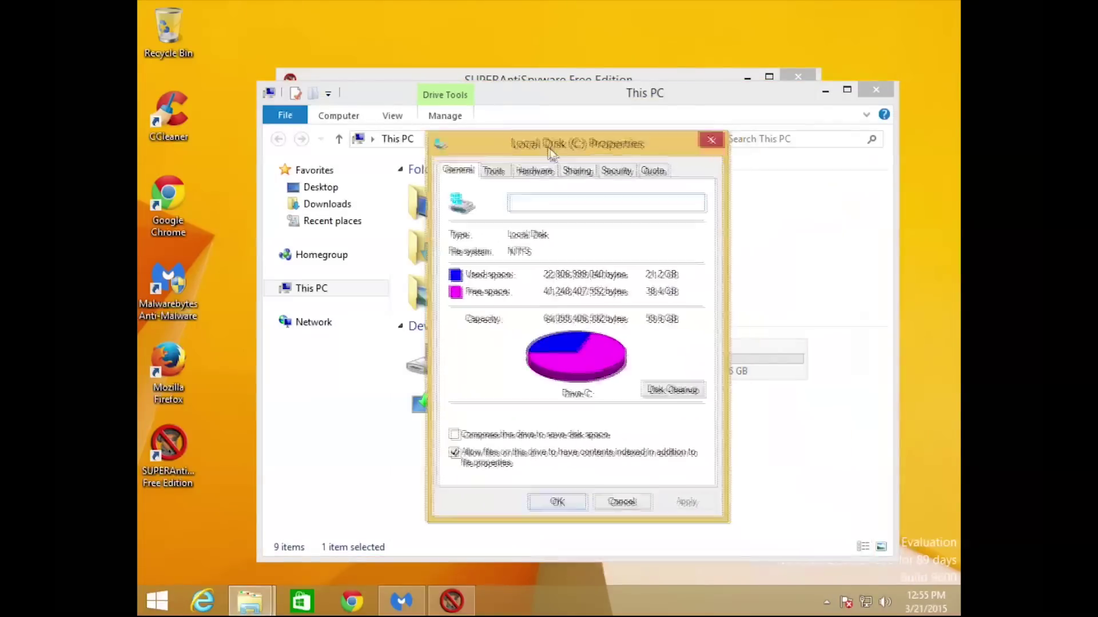
{"action": "left_click", "coordinate": [492, 169]}
{"action": "left_click", "coordinate": [625, 321]}
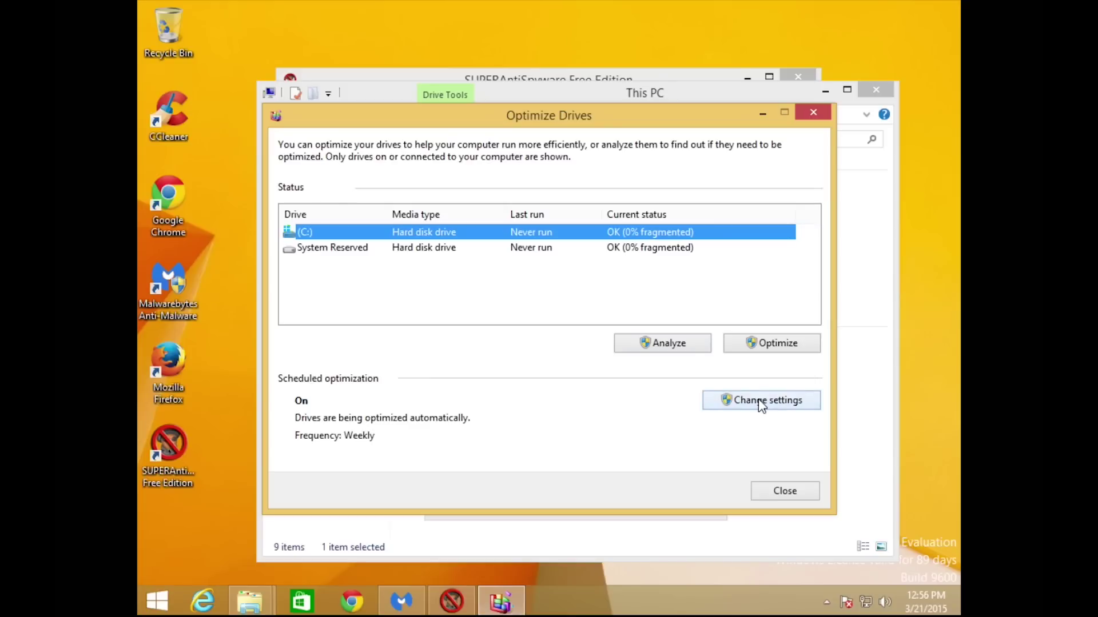
Review the optimization schedule, leave it Weekly unchanged, and close Optimize Drives and This PC.
{"action": "left_click", "coordinate": [760, 402]}
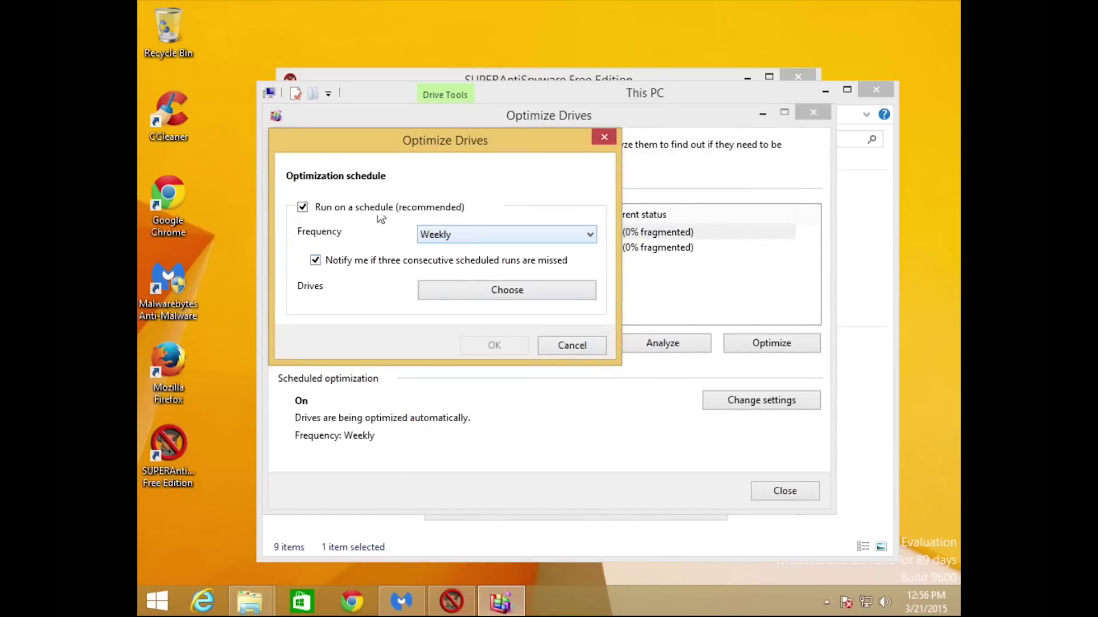
{"action": "left_click", "coordinate": [459, 234]}
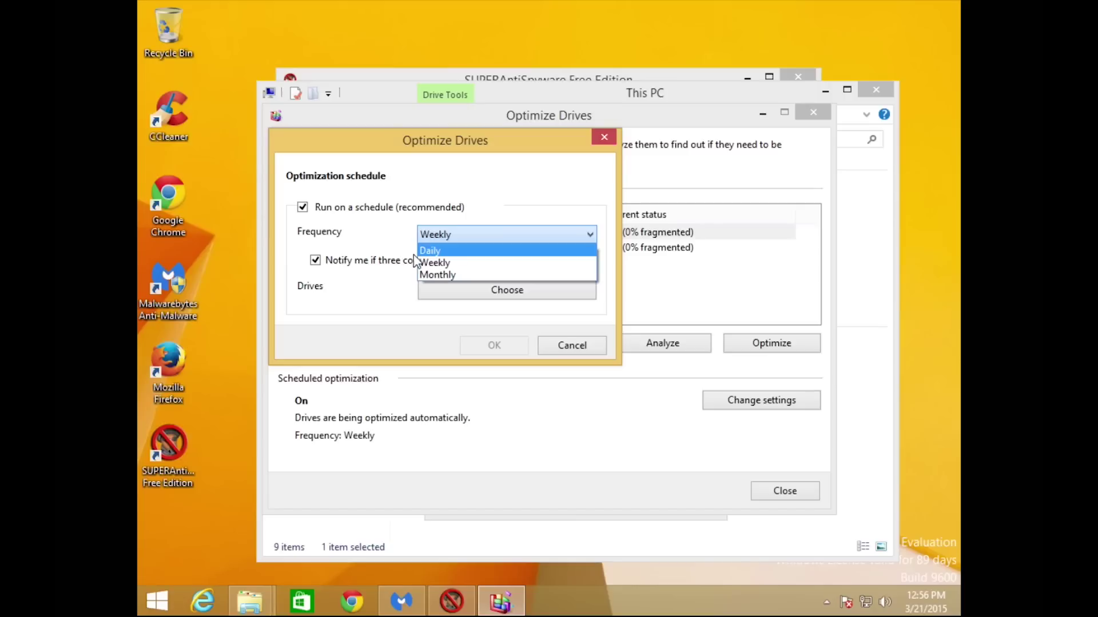
{"action": "left_click", "coordinate": [381, 243]}
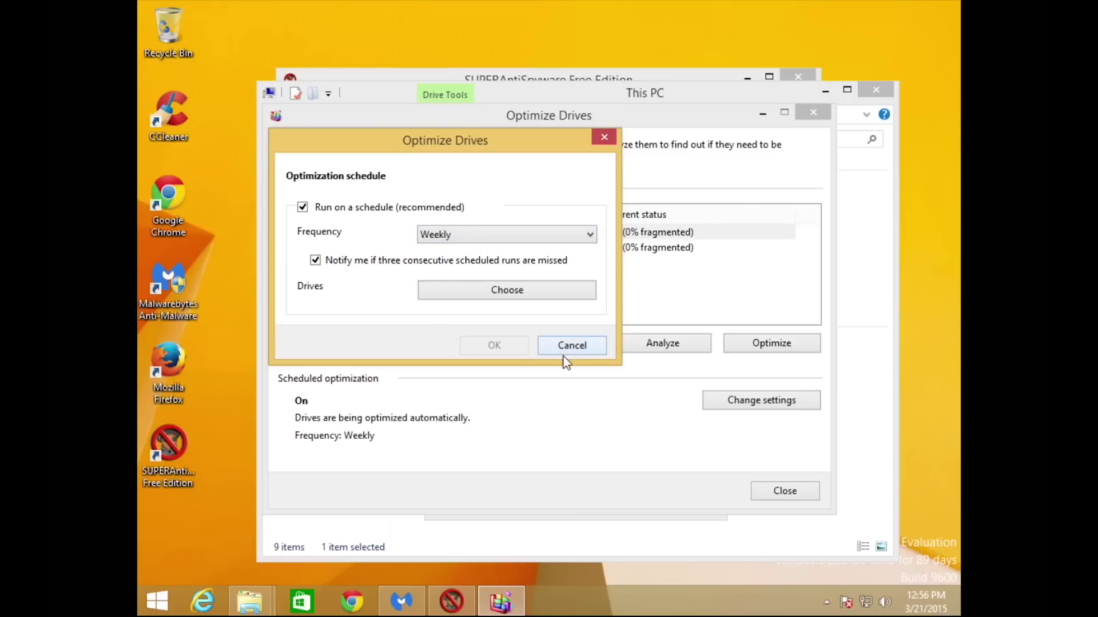
{"action": "left_click", "coordinate": [575, 347]}
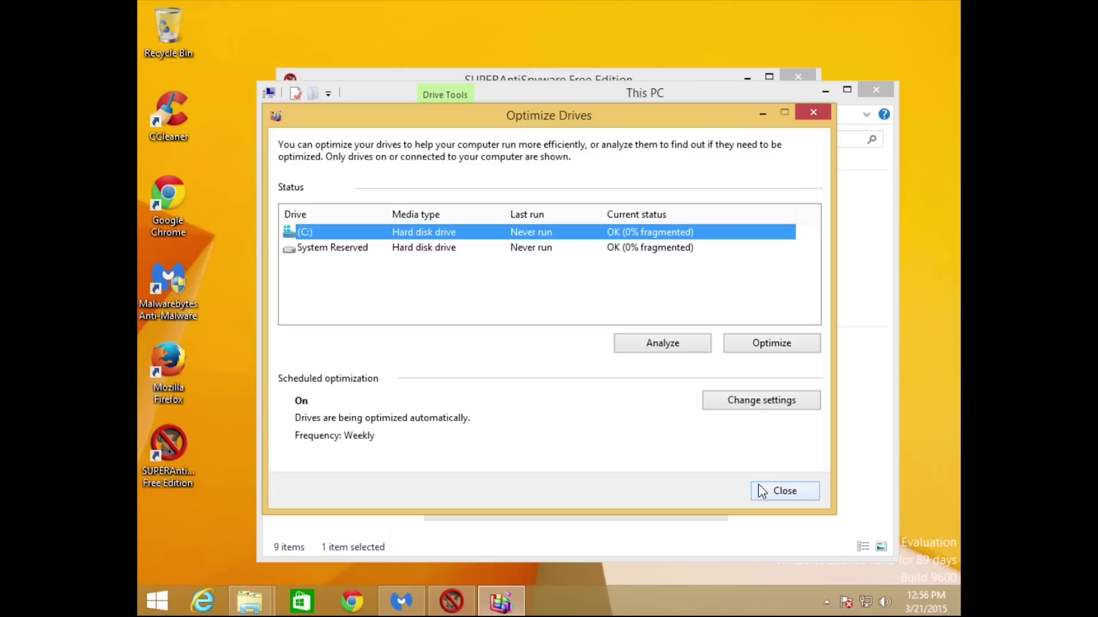
{"action": "left_click", "coordinate": [761, 490]}
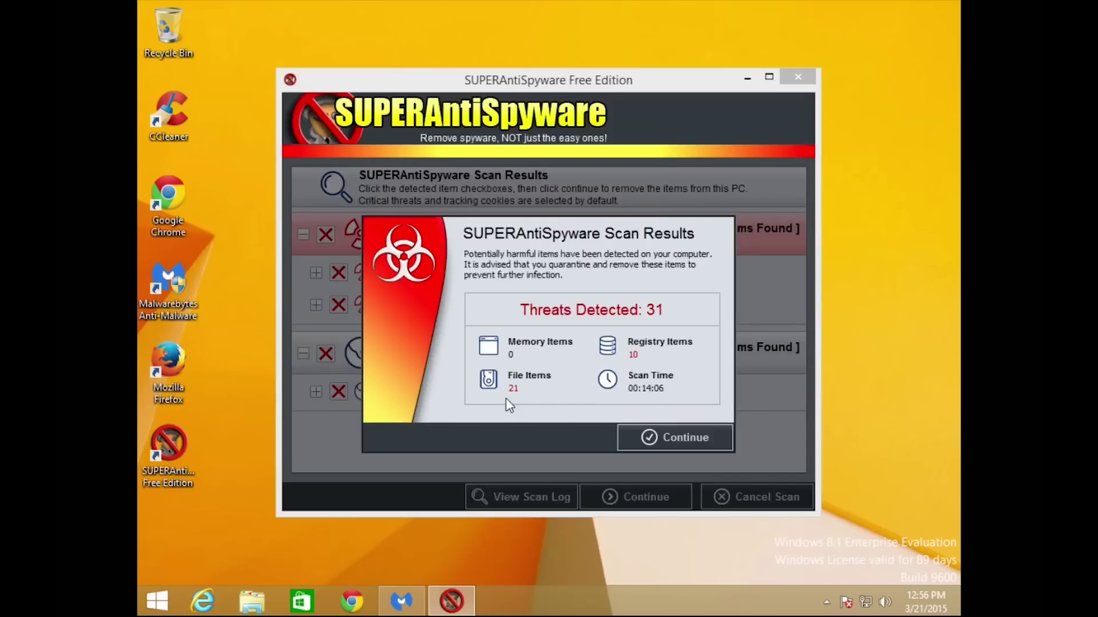
Open Control Panel via Start search and keep Windows Firewall on for private and public networks.
{"action": "left_click", "coordinate": [159, 605]}
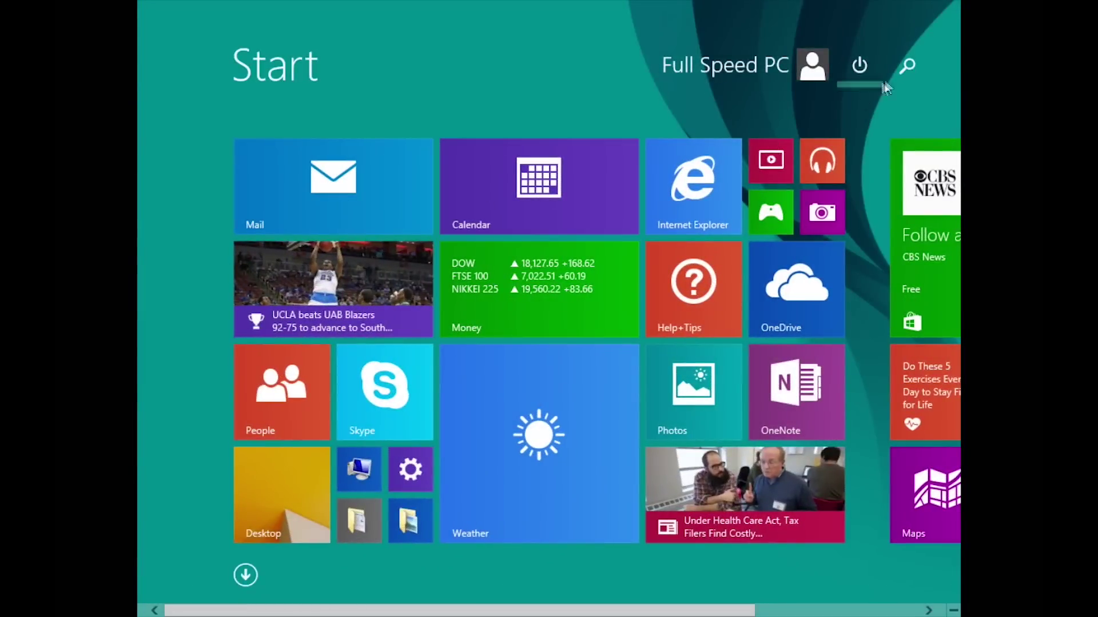
{"action": "left_click", "coordinate": [906, 65]}
{"action": "type", "text": "c"}
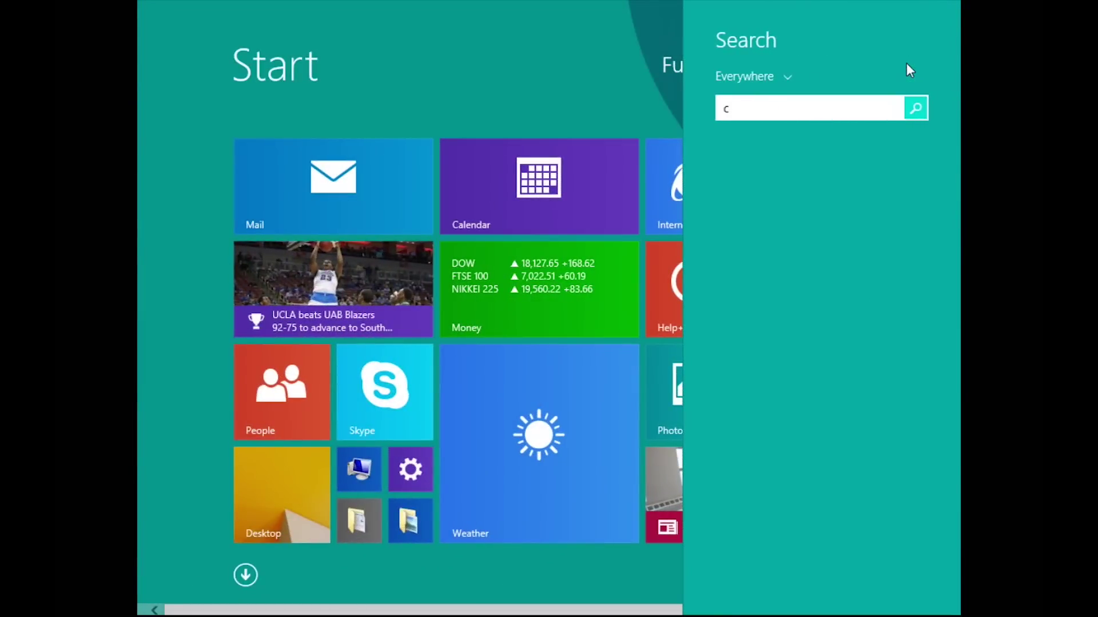
{"action": "type", "text": "ontrol panel"}
{"action": "key", "text": "Return"}
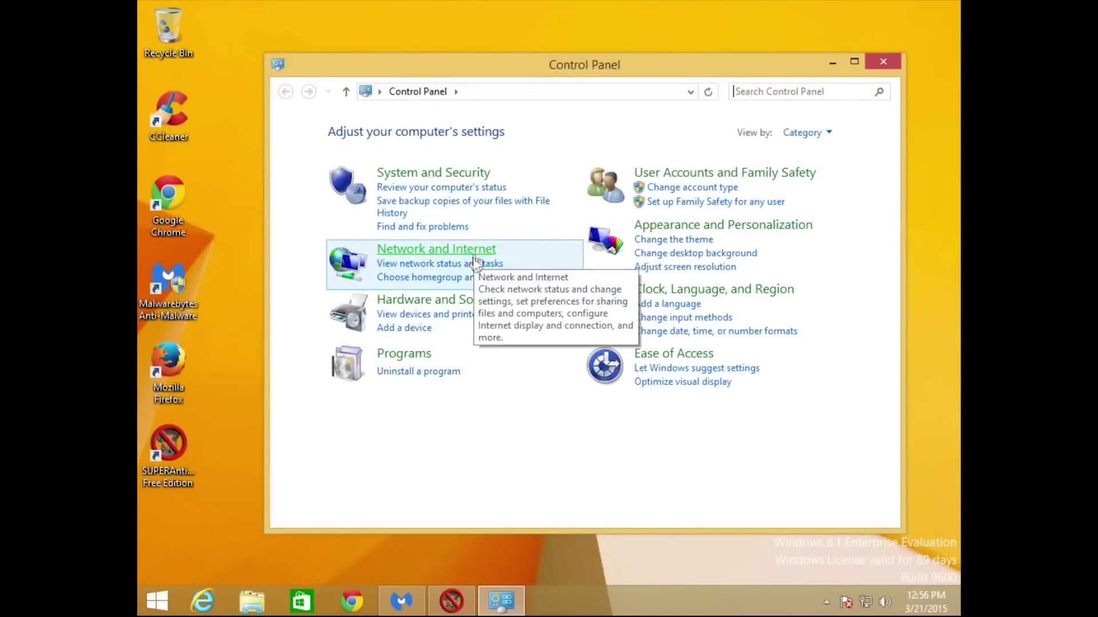
{"action": "left_click", "coordinate": [449, 184]}
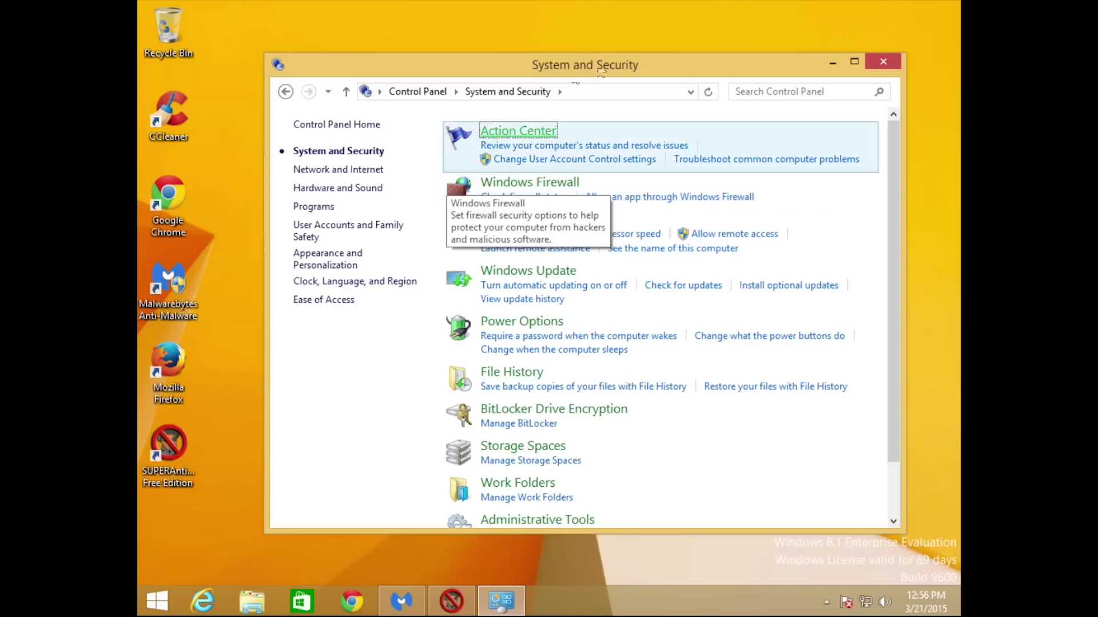
{"action": "left_click", "coordinate": [535, 182]}
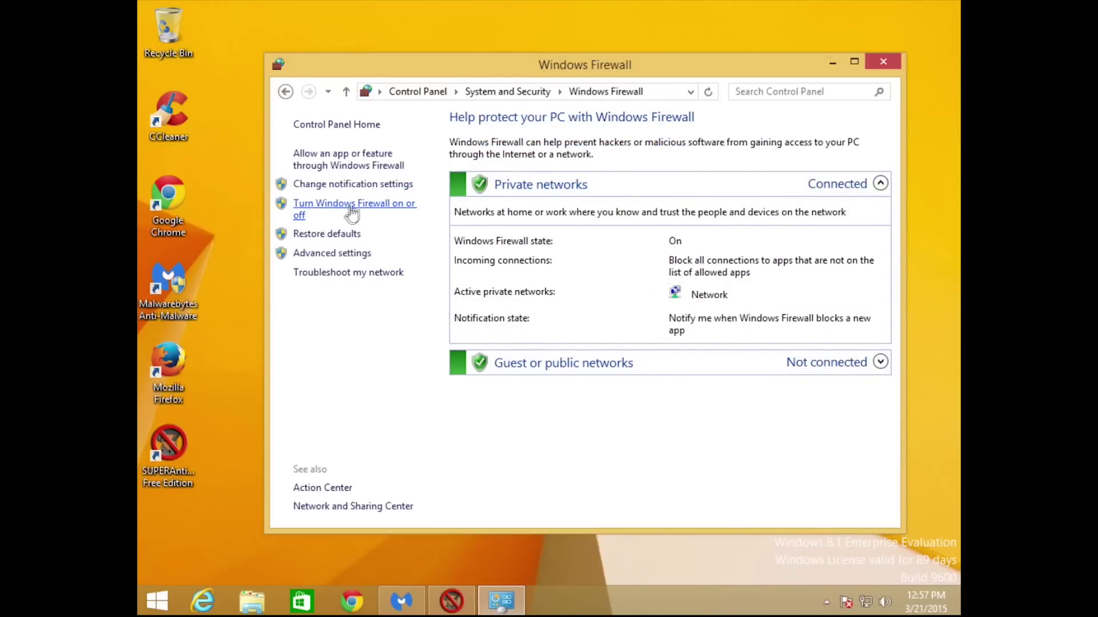
{"action": "left_click", "coordinate": [328, 211]}
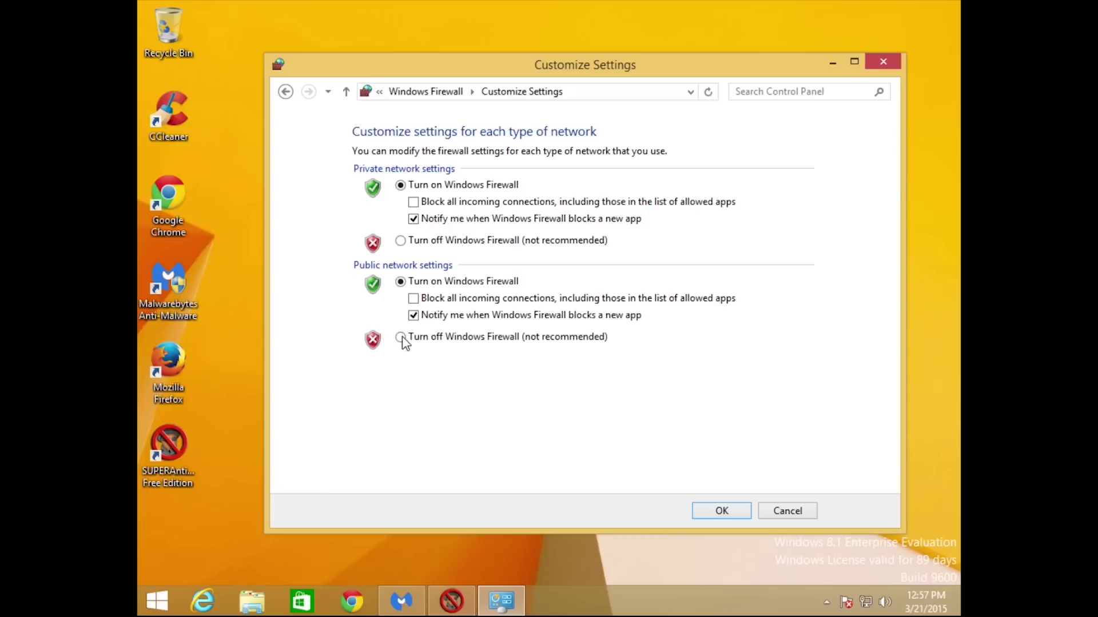
{"action": "left_click", "coordinate": [721, 511]}
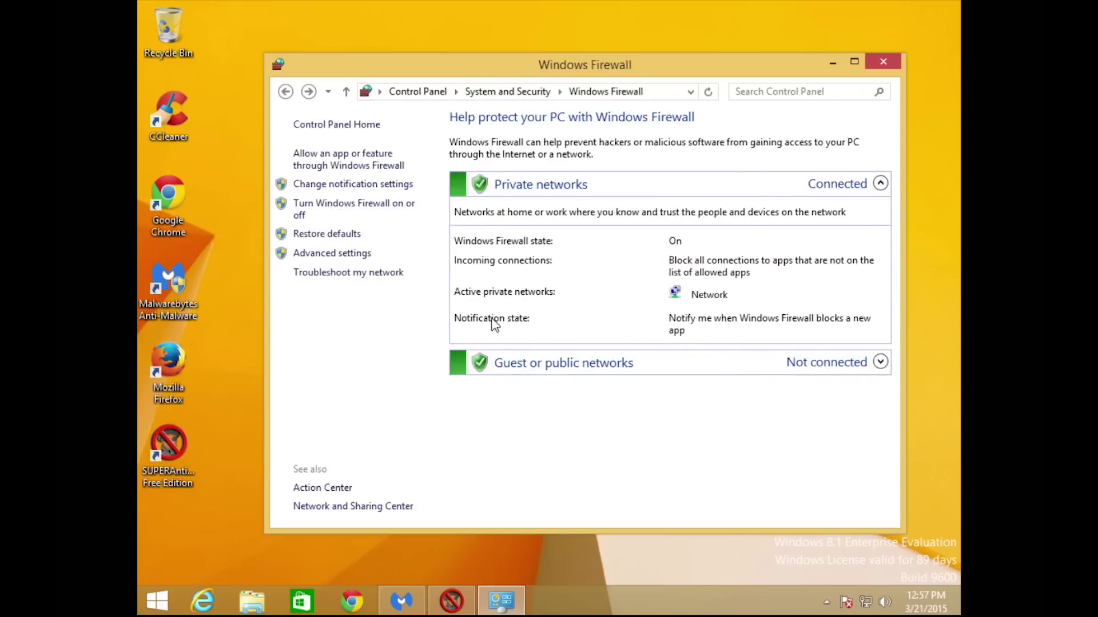
Keep Windows Update on 'Install updates automatically' and start a new check for updates.
{"action": "left_click", "coordinate": [286, 92]}
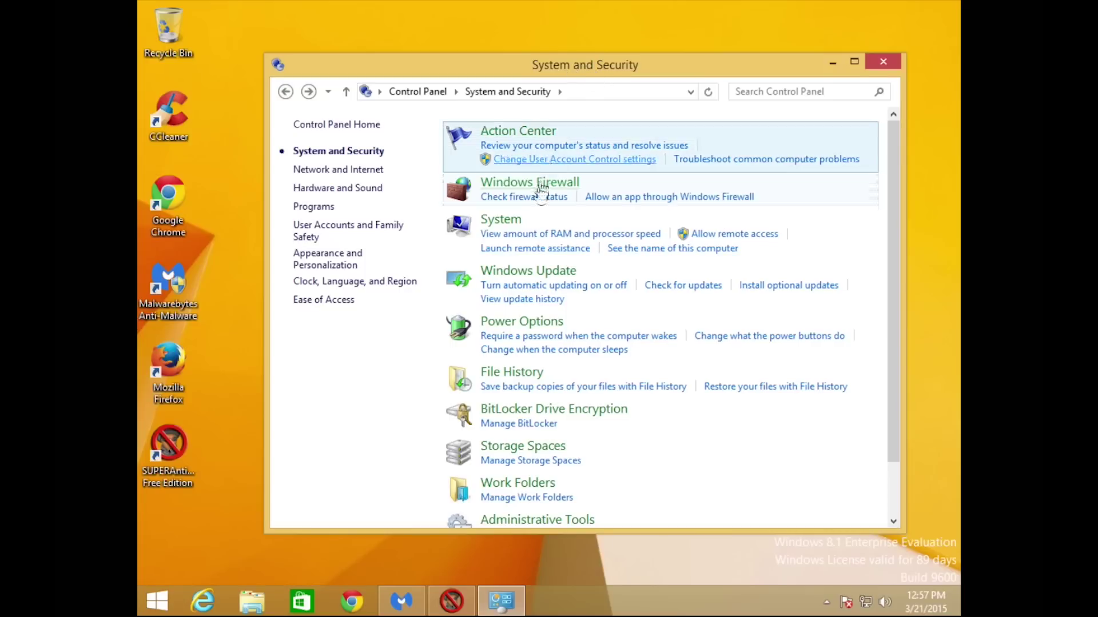
{"action": "left_click", "coordinate": [509, 271]}
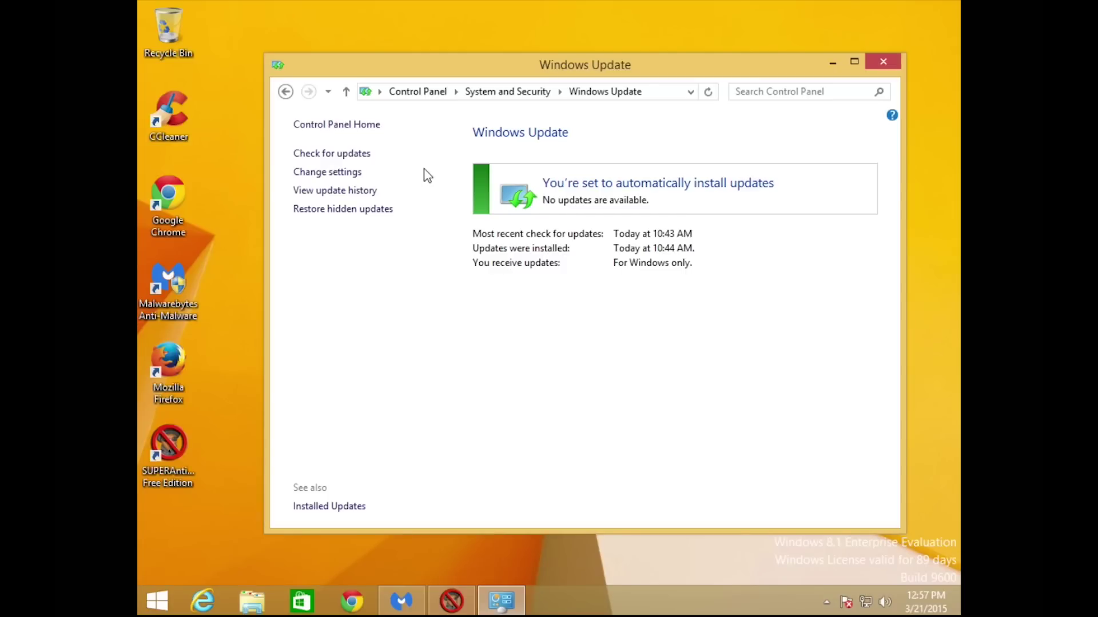
{"action": "left_click", "coordinate": [351, 174]}
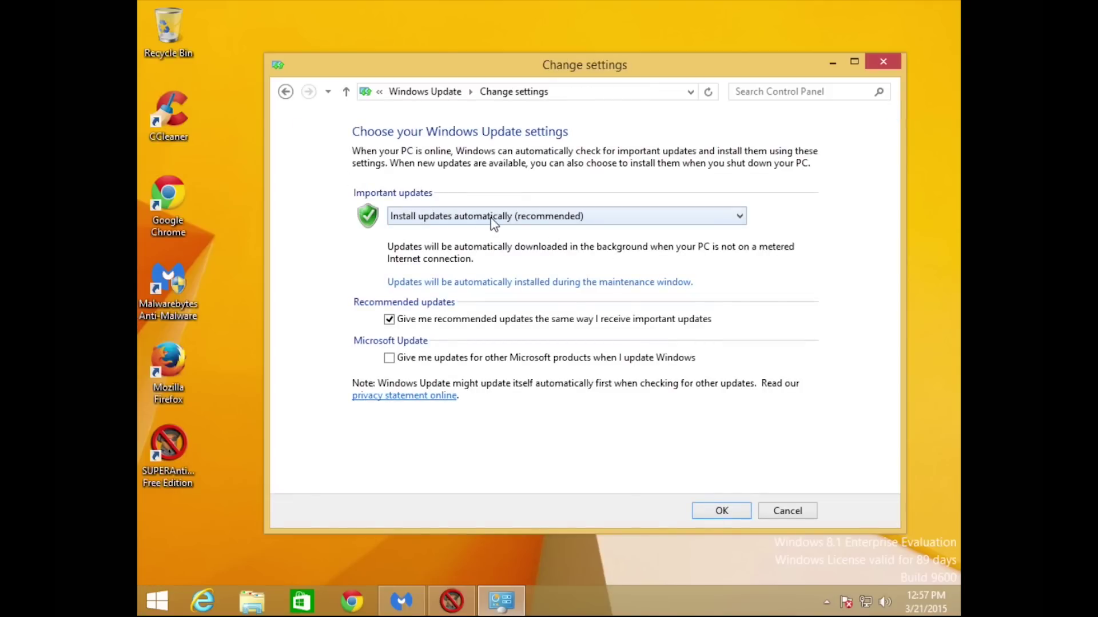
{"action": "left_click", "coordinate": [720, 512]}
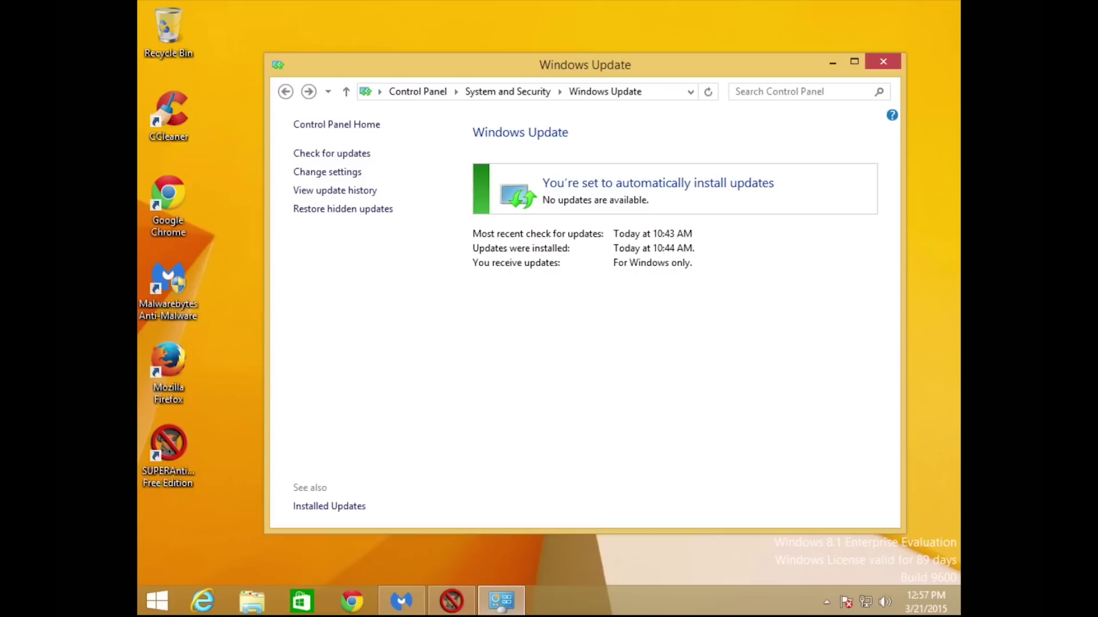
{"action": "left_click", "coordinate": [338, 155]}
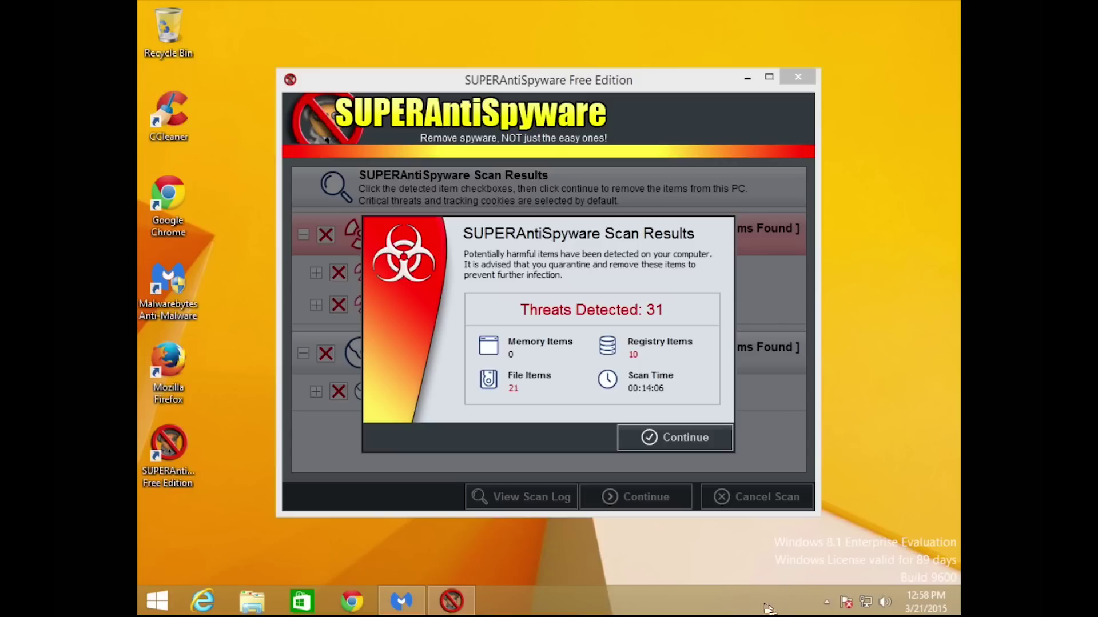
Open Action Center from the tray flag and turn on spyware and unwanted software protection.
{"action": "left_click", "coordinate": [847, 603]}
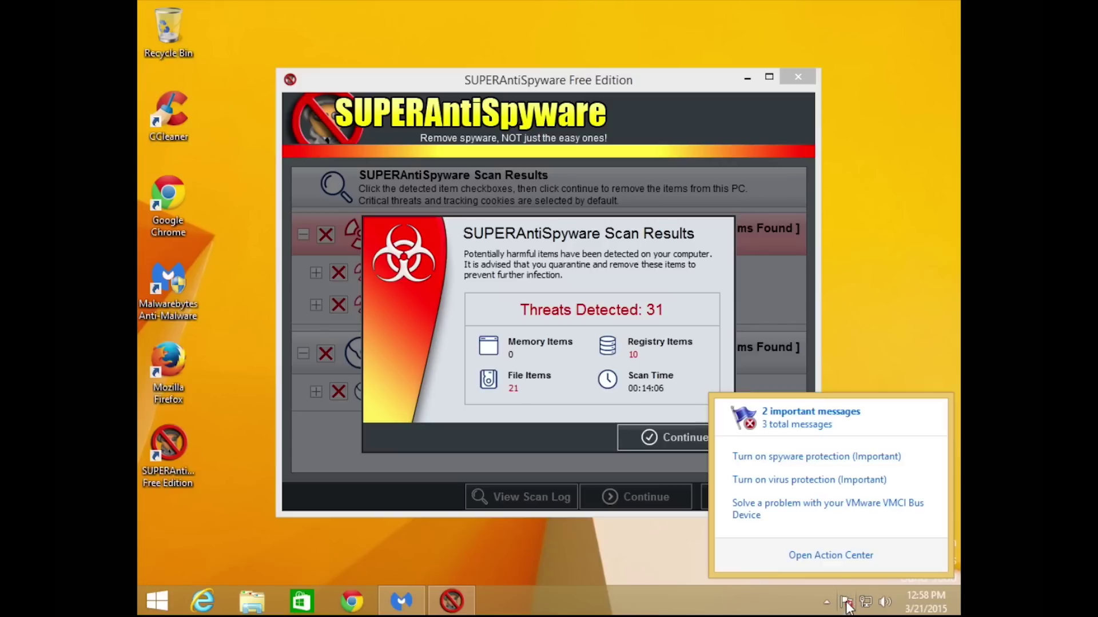
{"action": "left_click", "coordinate": [821, 557]}
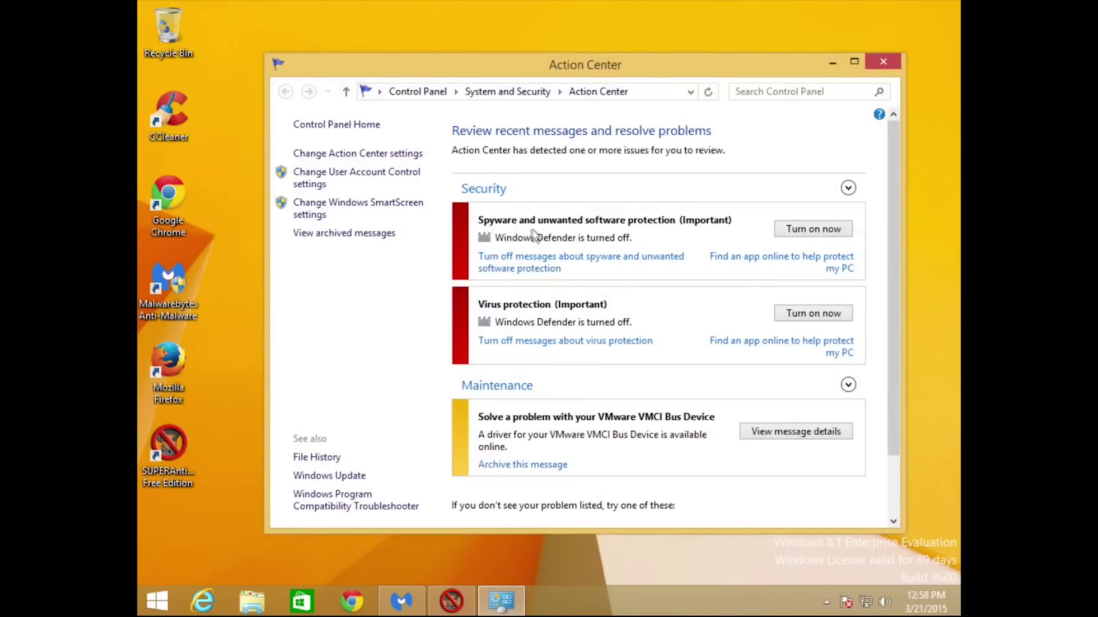
{"action": "scroll", "coordinate": [546, 309], "scroll_direction": "down", "scroll_amount": 1}
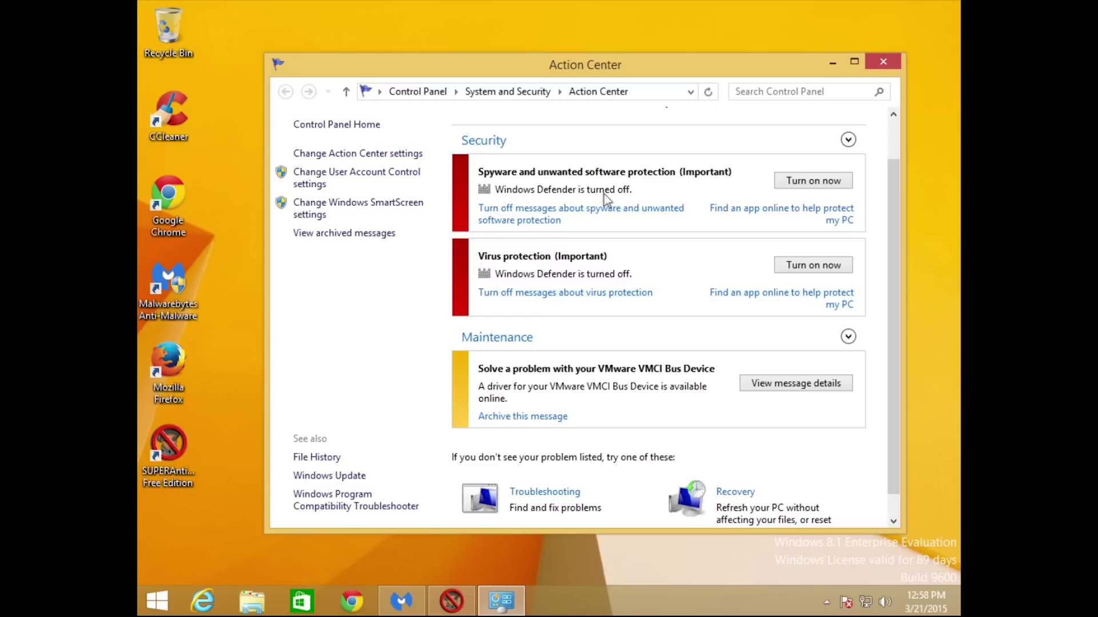
{"action": "left_click", "coordinate": [798, 182]}
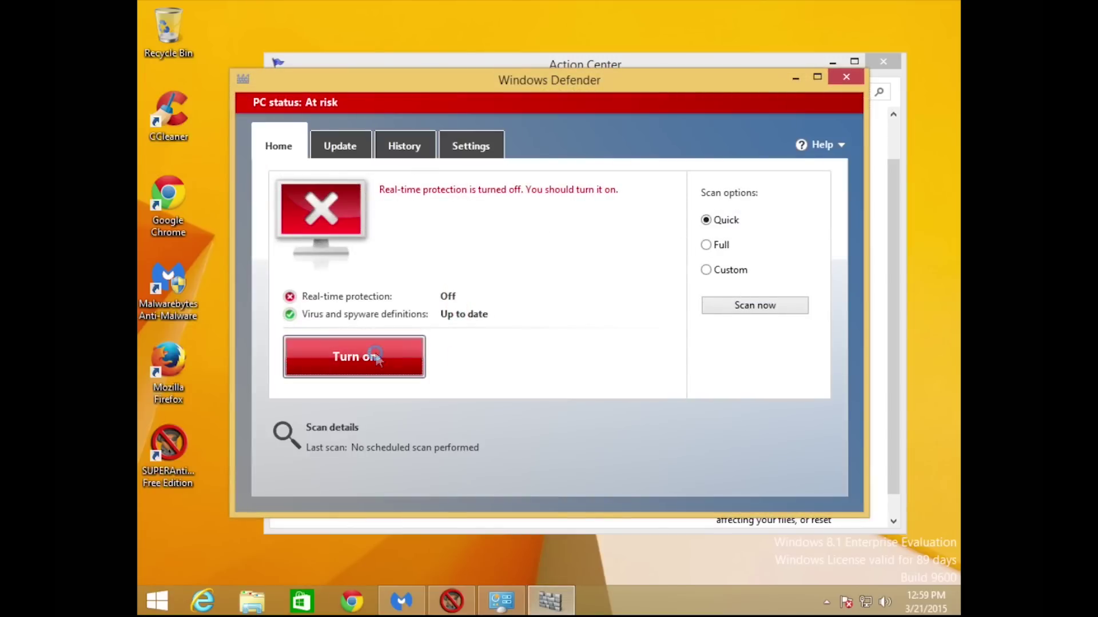
Turn on real-time protection, check the definitions on the Update tab, then close Defender and Action Center.
{"action": "left_click", "coordinate": [375, 356]}
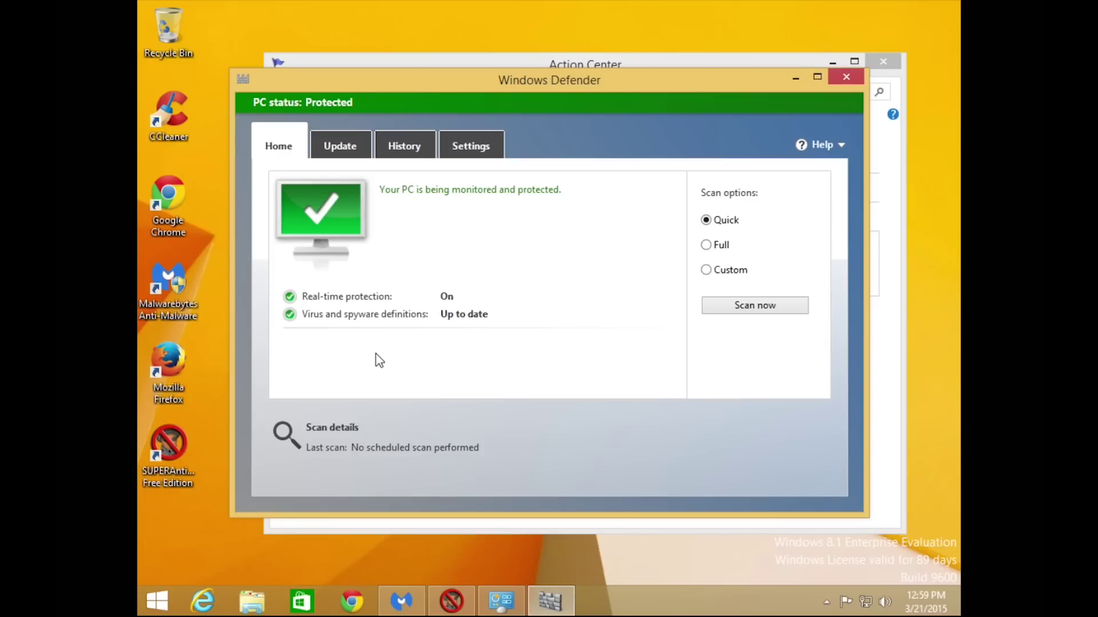
{"action": "left_click", "coordinate": [341, 146]}
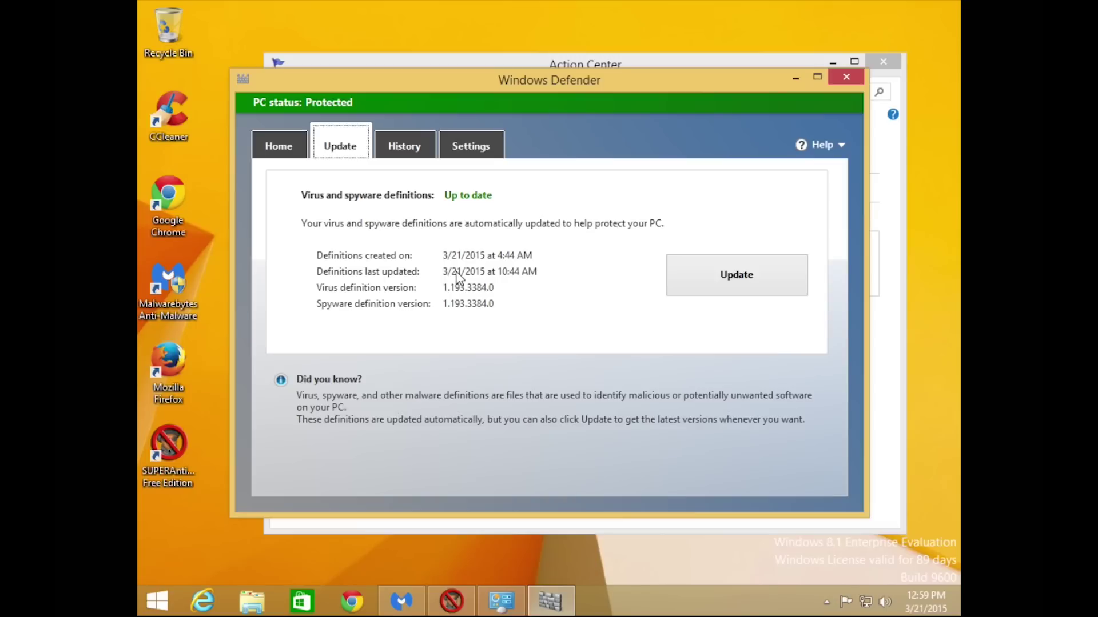
{"action": "left_click", "coordinate": [282, 153]}
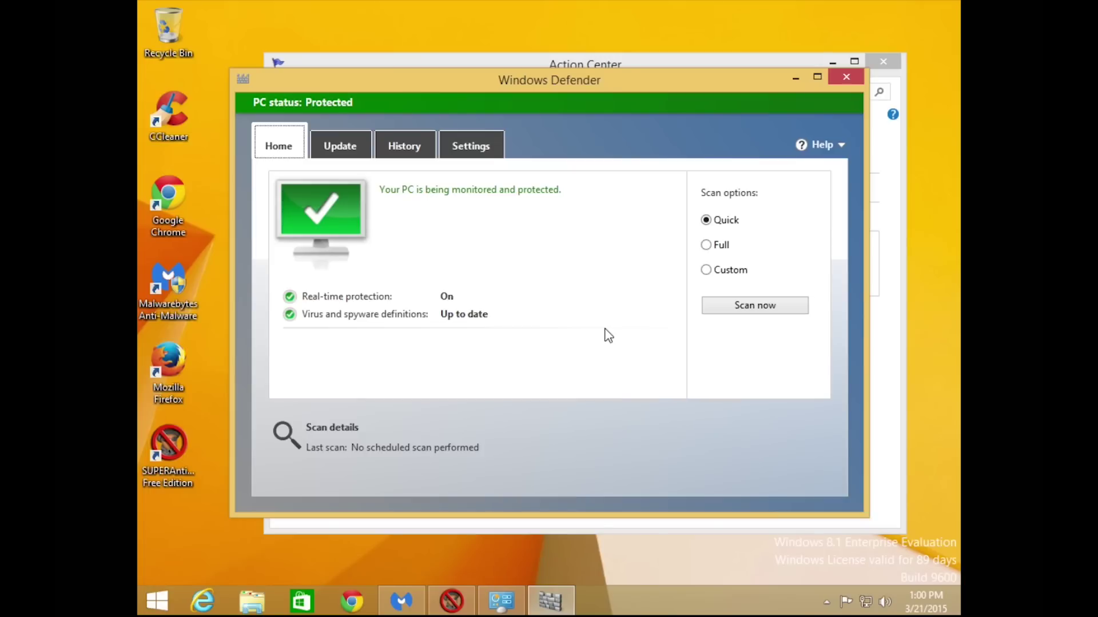
{"action": "left_click", "coordinate": [840, 80]}
{"action": "left_click", "coordinate": [884, 61]}
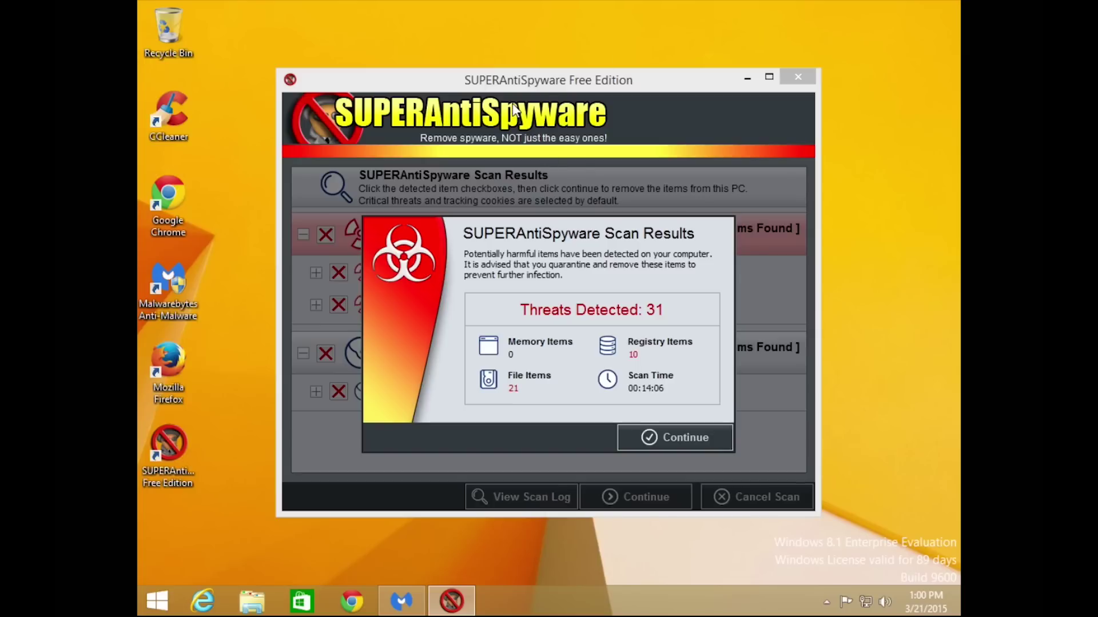
Remove all 31 SUPERAntiSpyware threats, choose Reboot Later, and close the program.
{"action": "left_click", "coordinate": [650, 438]}
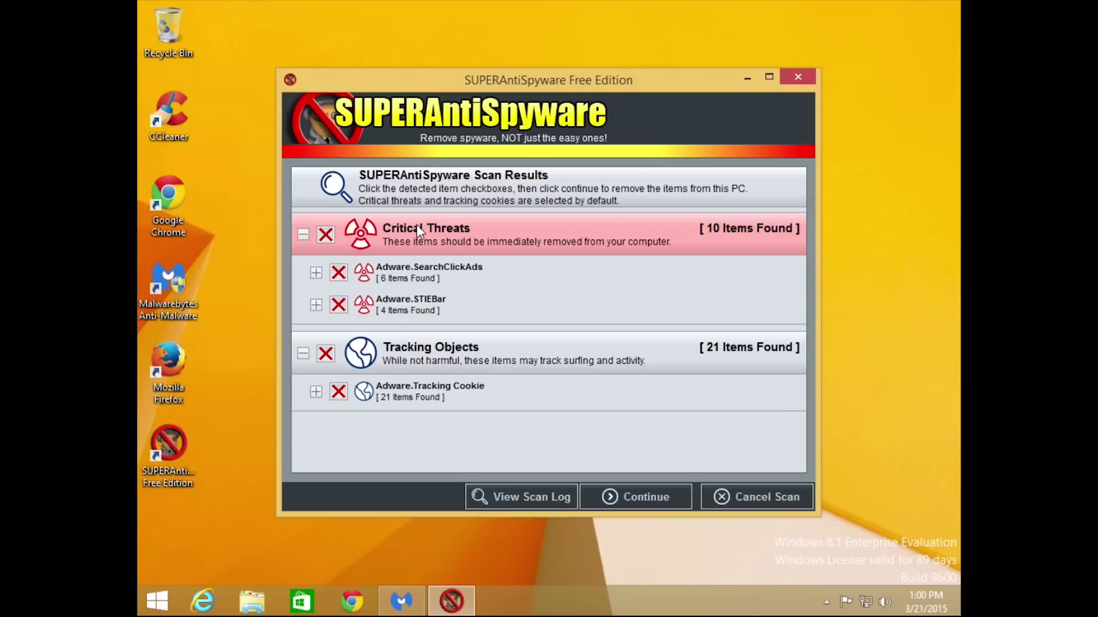
{"action": "left_click", "coordinate": [624, 491]}
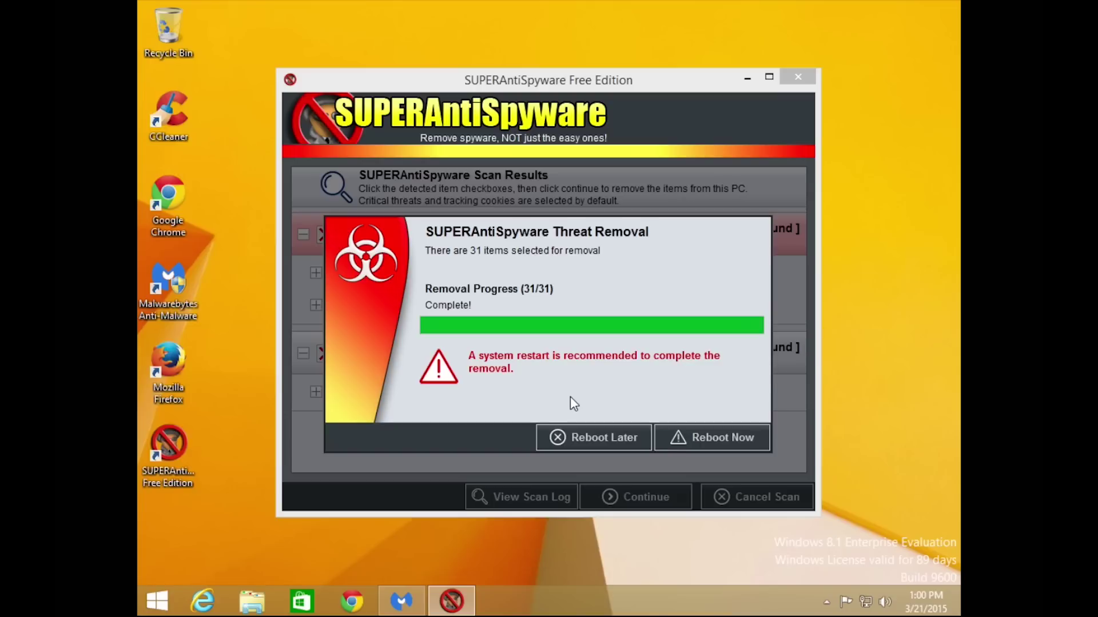
{"action": "left_click", "coordinate": [589, 439]}
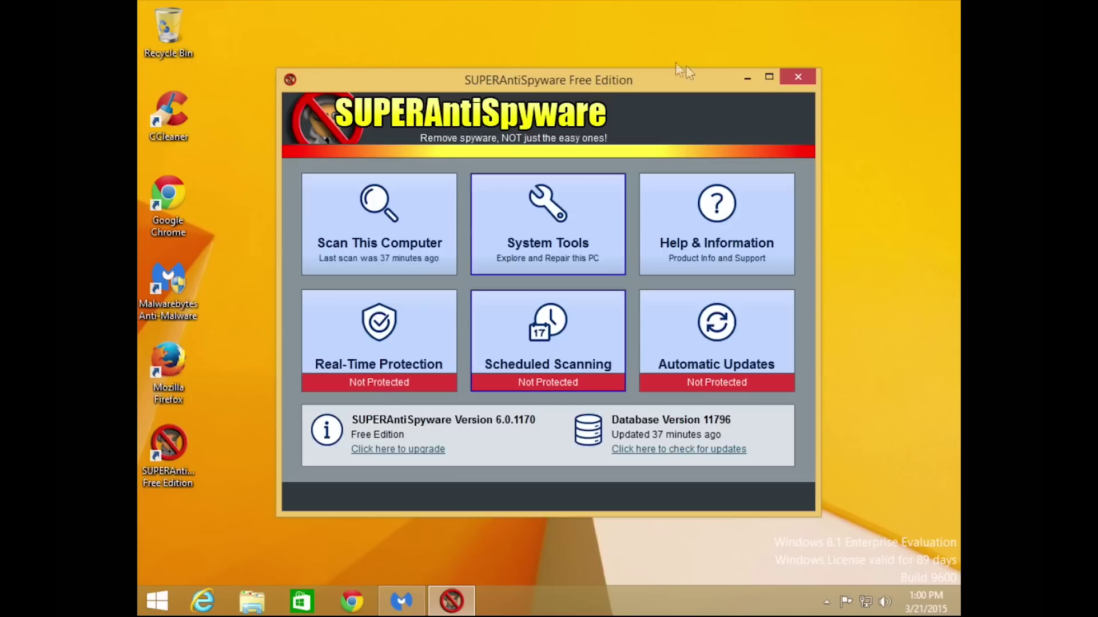
{"action": "left_click", "coordinate": [794, 83]}
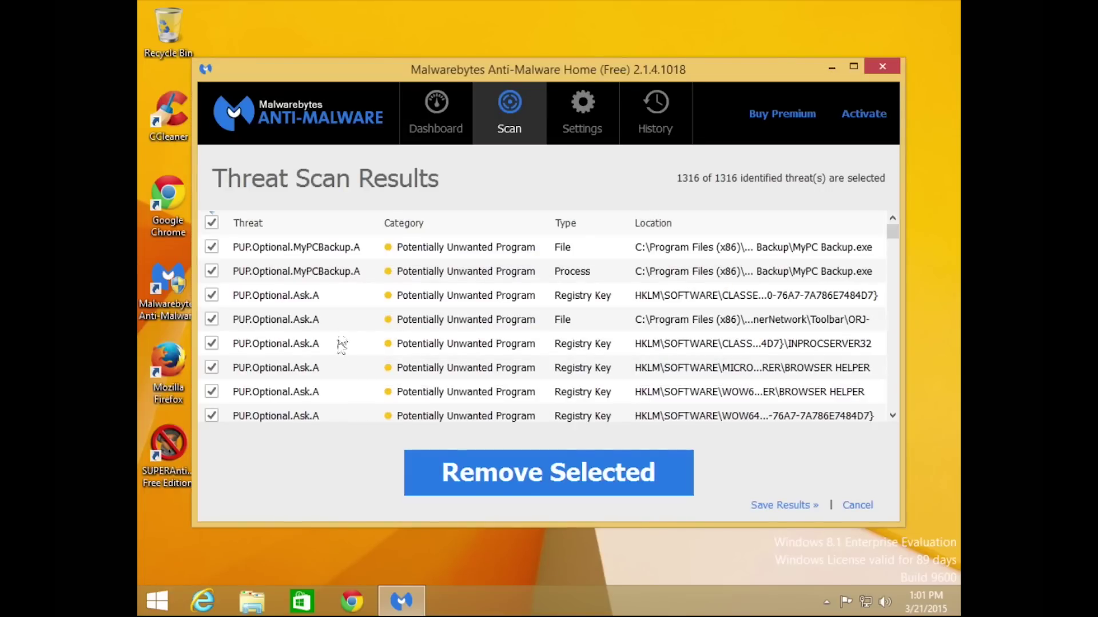
Quarantine all 1316 selected threats, decline the restart, finish, and close Malwarebytes.
{"action": "scroll", "coordinate": [349, 296], "scroll_direction": "down", "scroll_amount": 2}
{"action": "left_click_drag", "start_coordinate": [892, 233], "coordinate": [909, 407]}
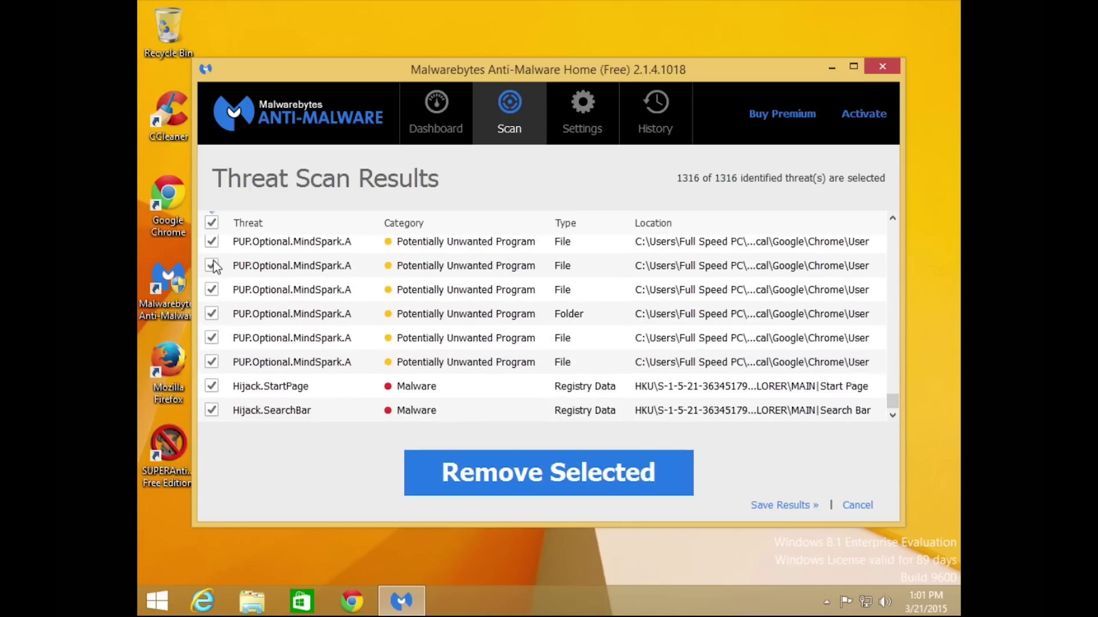
{"action": "mouse_move", "coordinate": [896, 405]}
{"action": "left_mouse_down"}
{"action": "mouse_move", "coordinate": [891, 220]}
{"action": "mouse_move", "coordinate": [909, 416]}
{"action": "left_mouse_up"}
{"action": "left_click", "coordinate": [574, 472]}
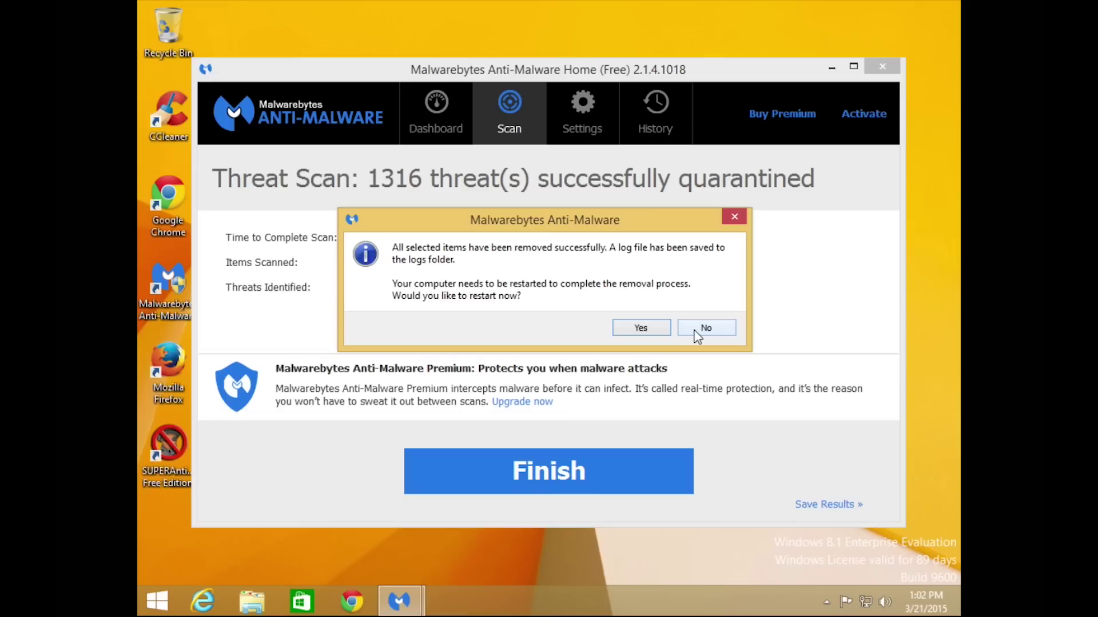
{"action": "left_click", "coordinate": [697, 335]}
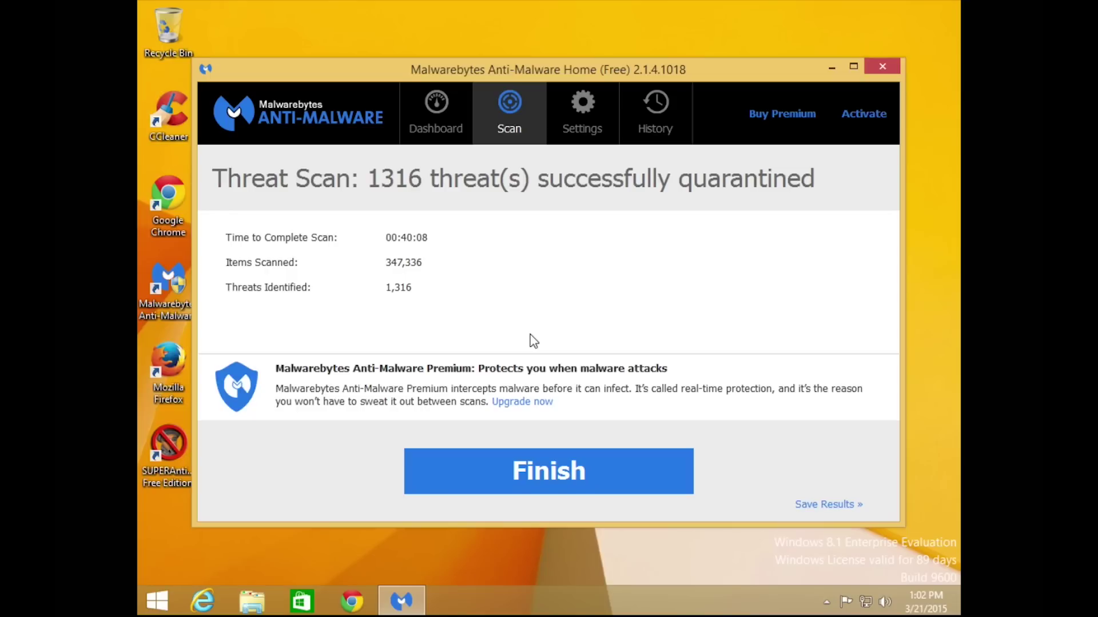
{"action": "left_click", "coordinate": [578, 476]}
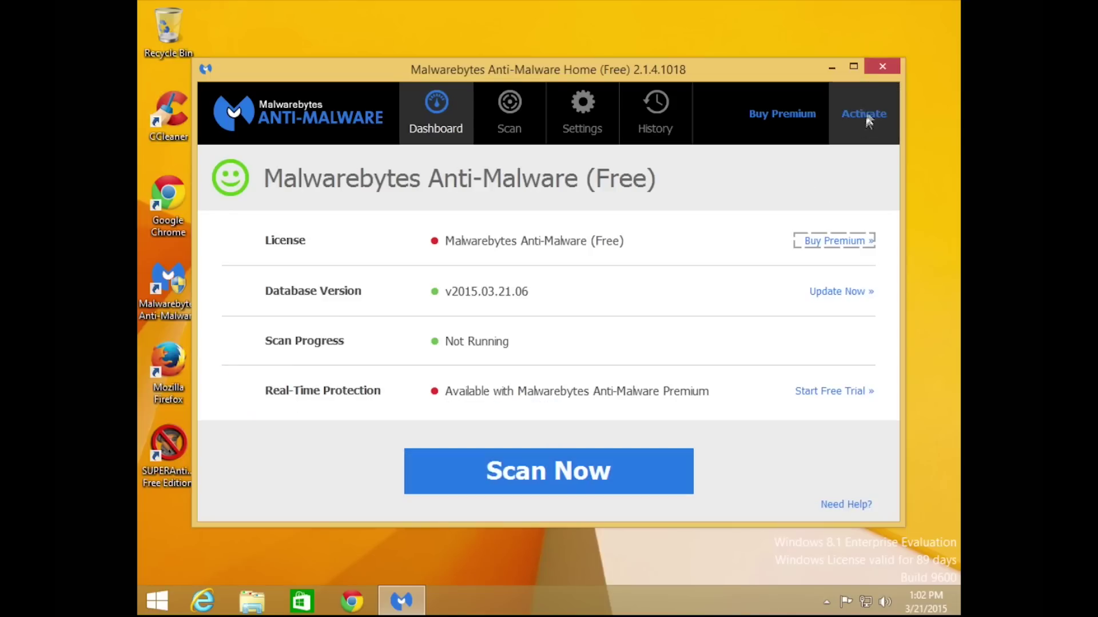
{"action": "left_click", "coordinate": [873, 67]}
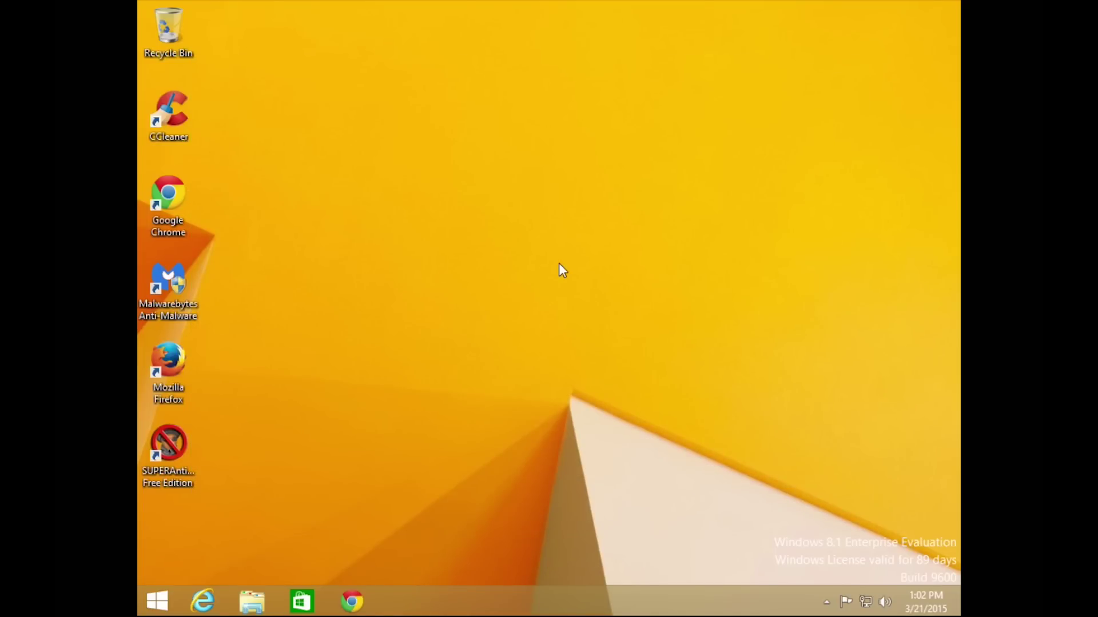
Restart the PC using the power icon on the Windows 8 Start screen.
{"action": "left_click", "coordinate": [156, 601]}
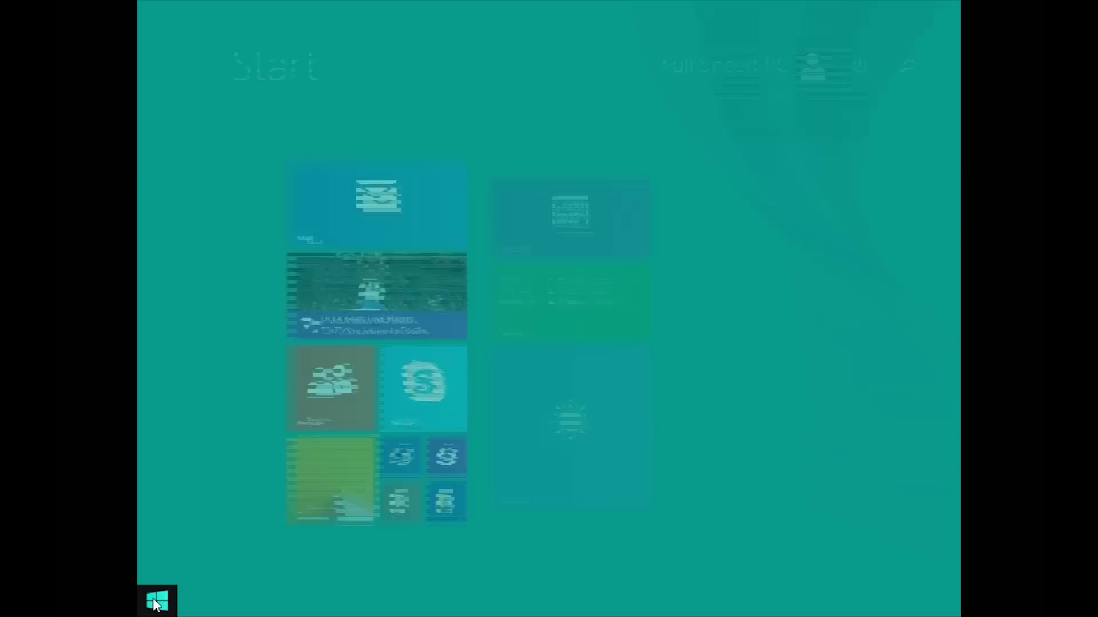
{"action": "left_click", "coordinate": [860, 65]}
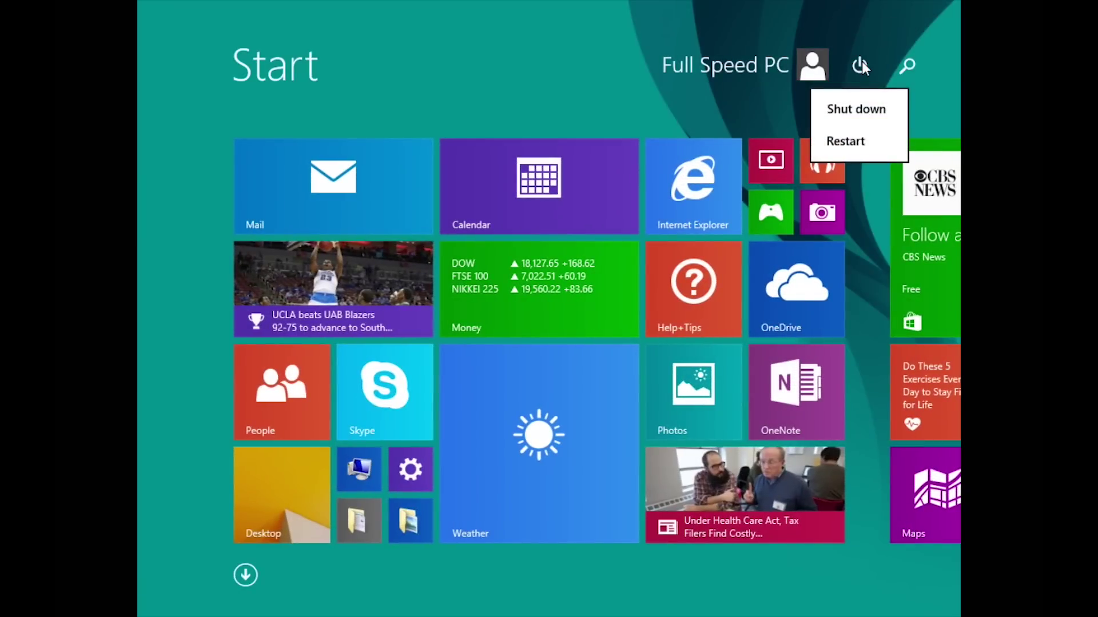
{"action": "left_click", "coordinate": [852, 144]}
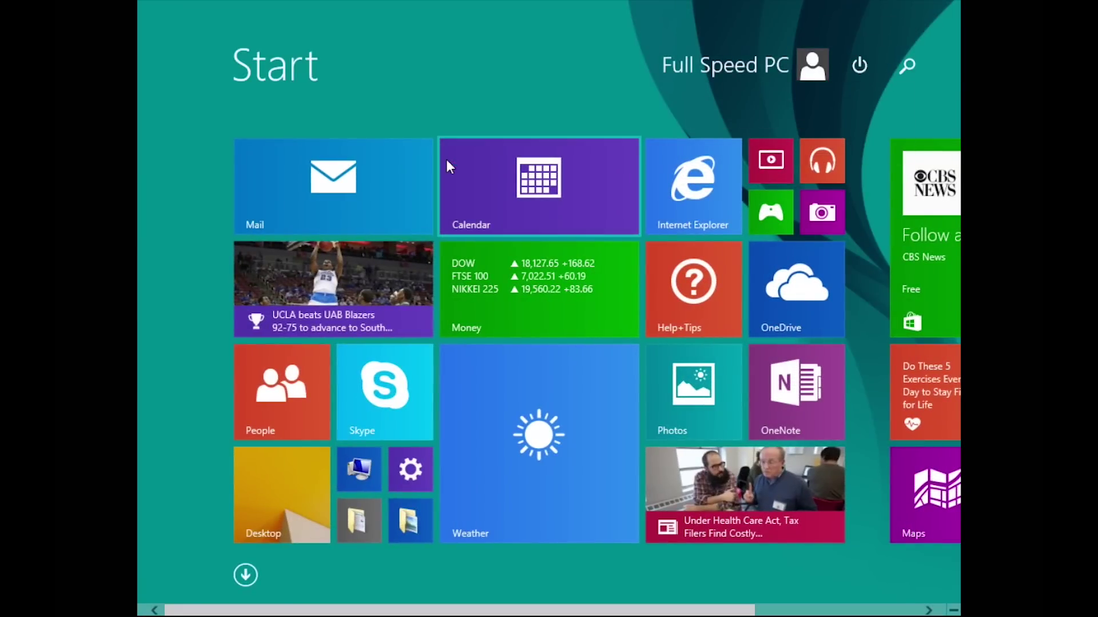